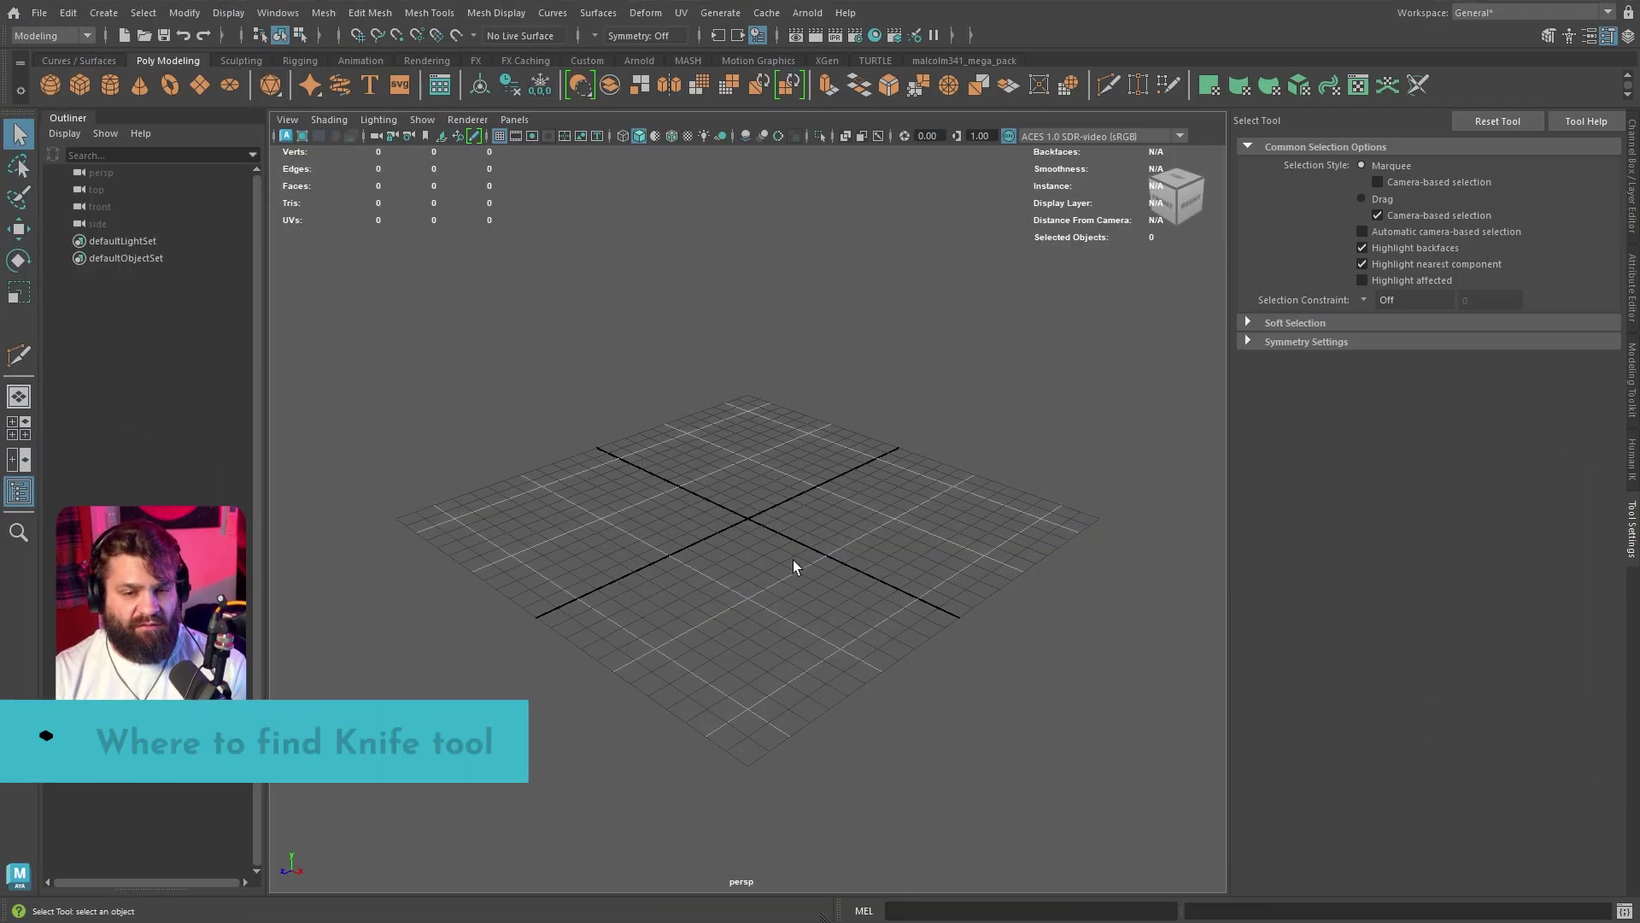
Create a polygon cube and frame it in the perspective view.
{"action": "left_click", "coordinate": [80, 83]}
{"action": "key", "text": "f"}
{"action": "left_click_drag", "start_coordinate": [856, 619], "coordinate": [899, 528], "text": "alt"}
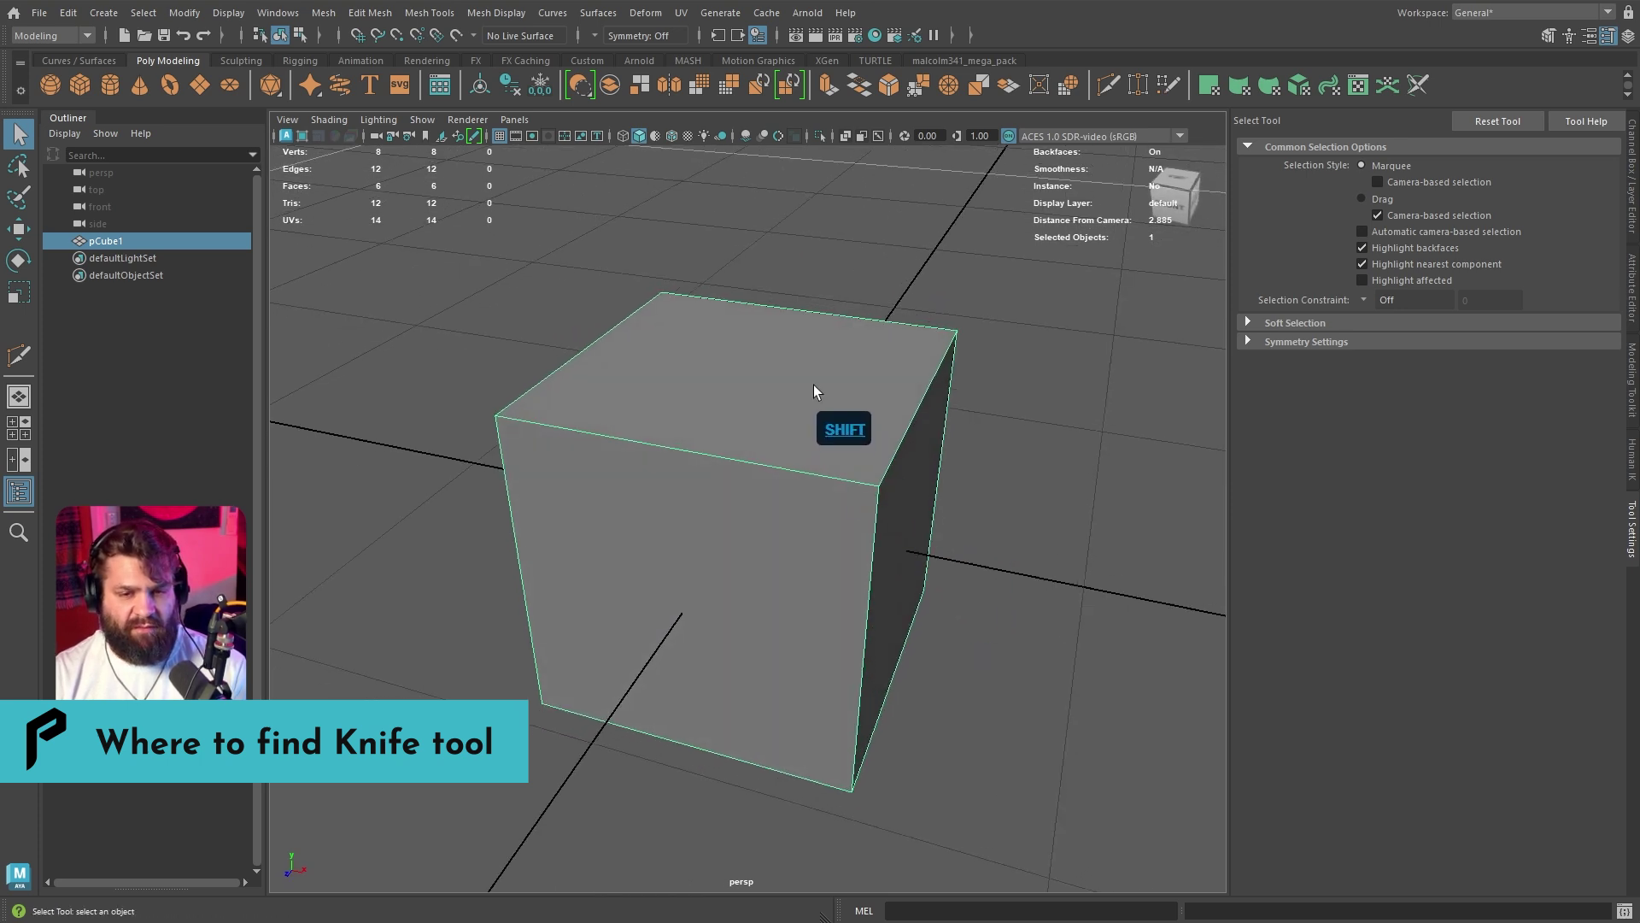
Activate the Multi-Cut tool on the cube and show the Modeling Toolkit with its options.
{"action": "right_click_drag", "start_coordinate": [813, 385], "coordinate": [720, 389], "text": "shift"}
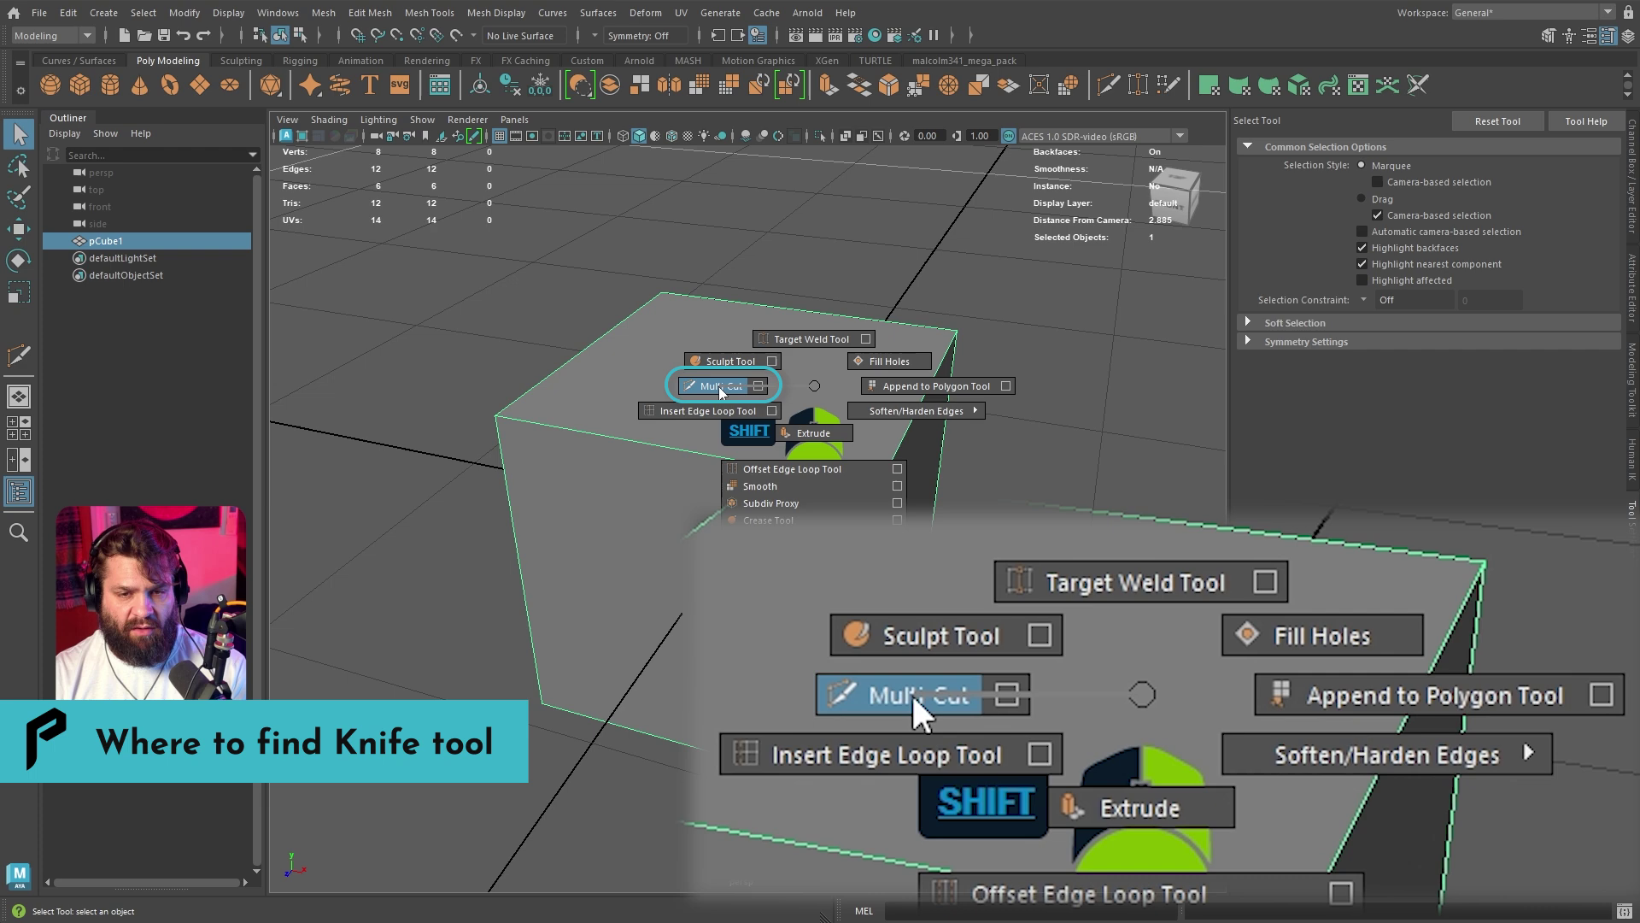
{"action": "right_click_drag", "start_coordinate": [720, 390], "coordinate": [720, 390], "text": "shift"}
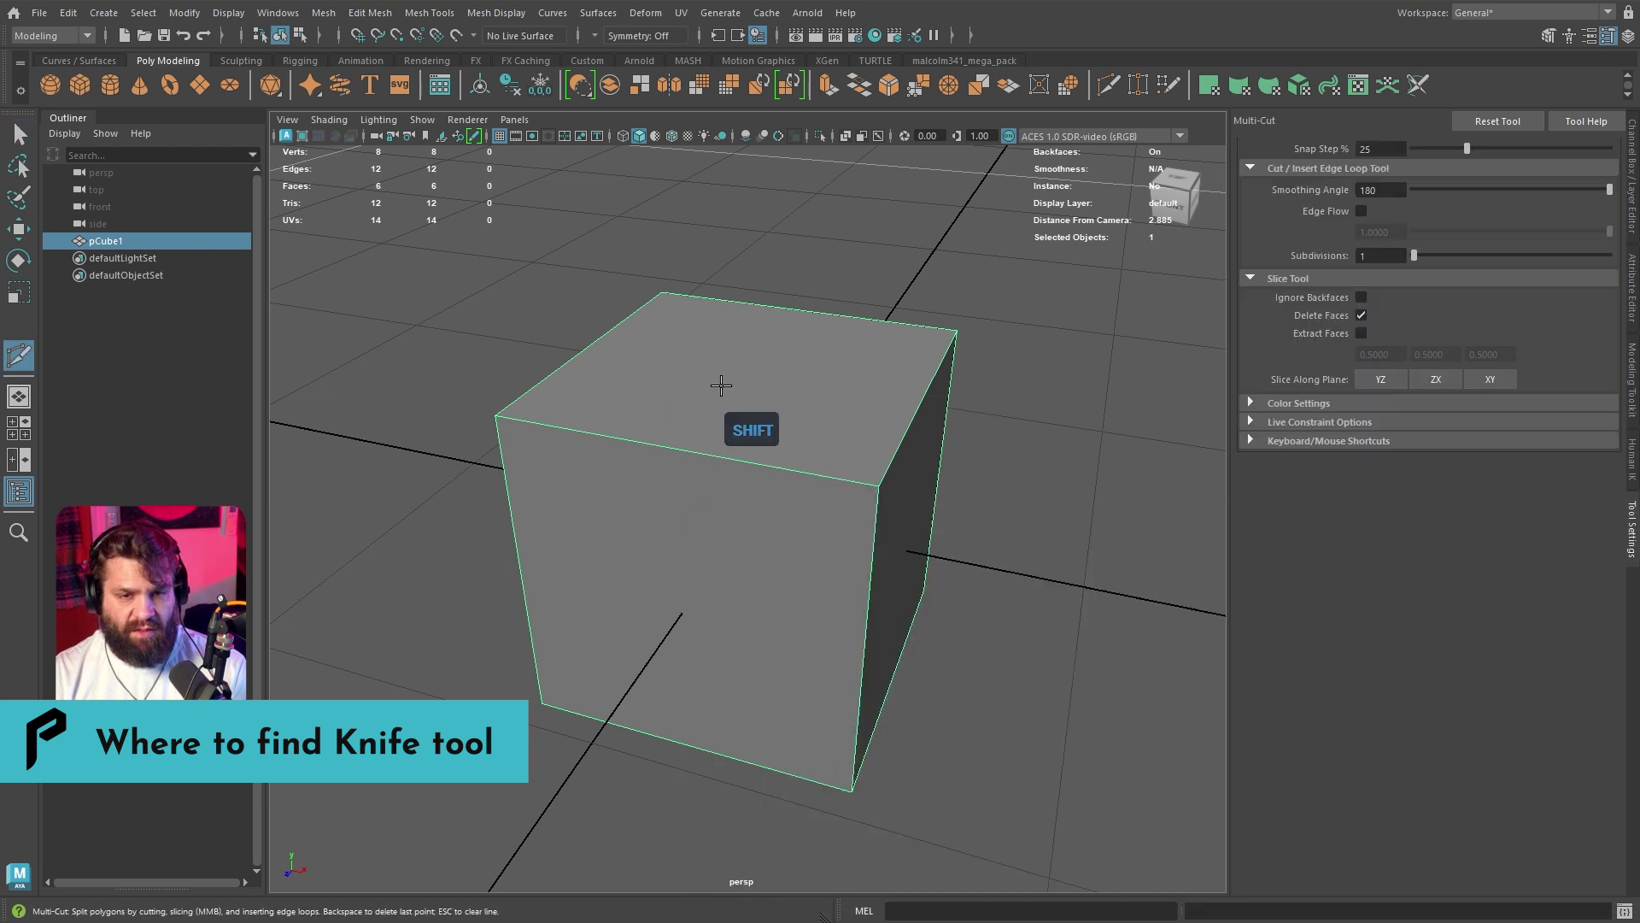
{"action": "left_click", "coordinate": [430, 13]}
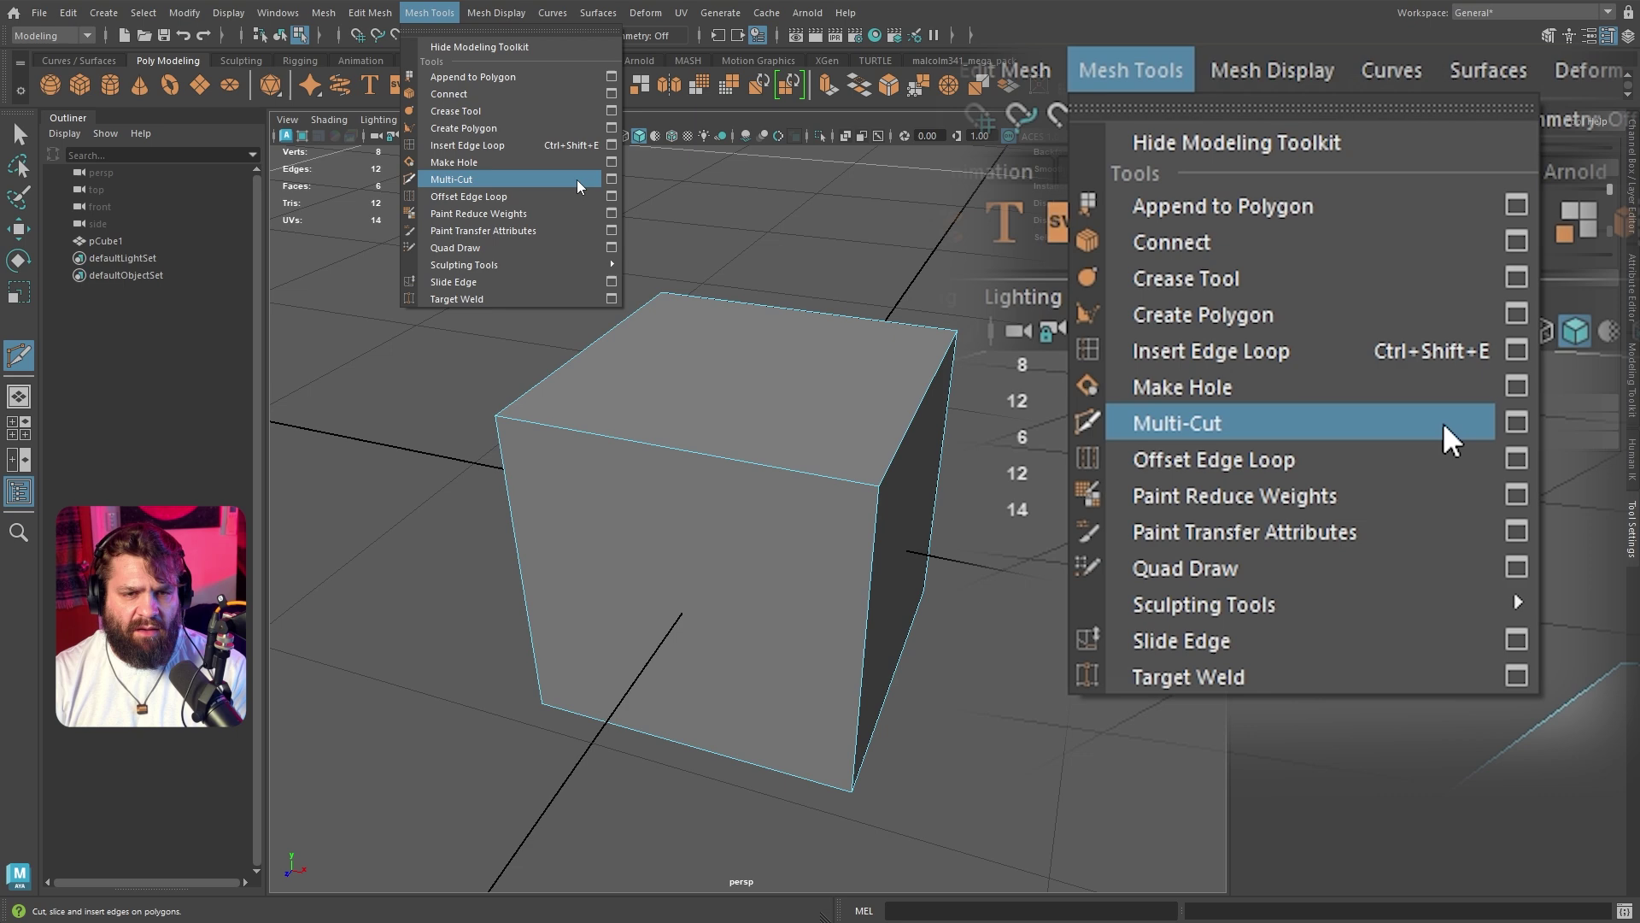
{"action": "left_click", "coordinate": [1550, 38]}
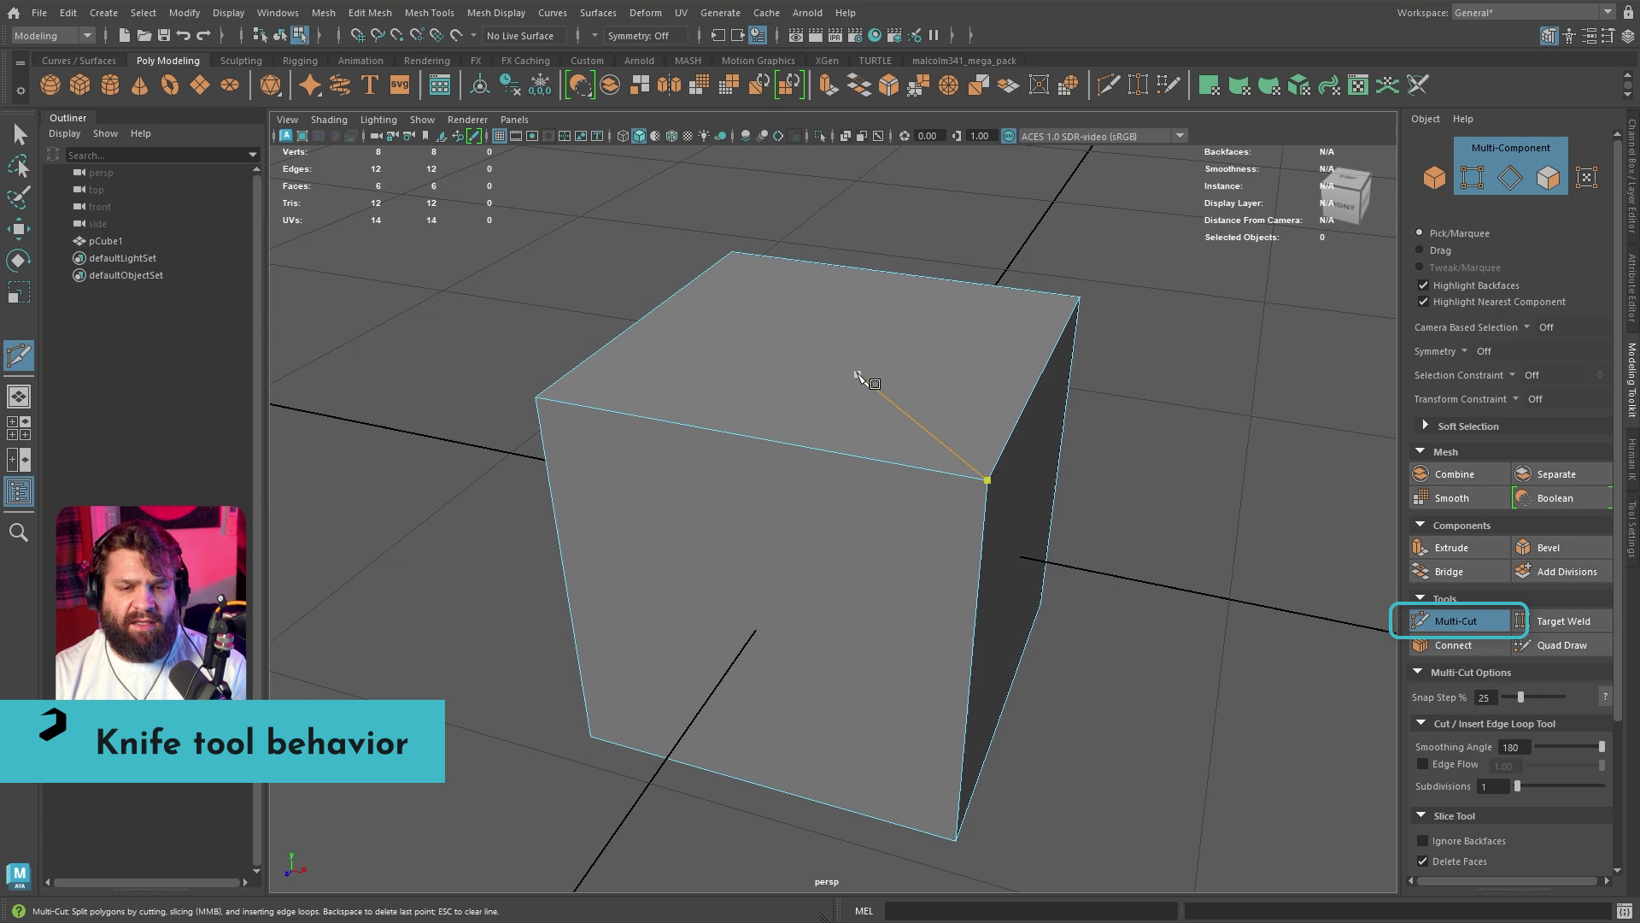
{"action": "right_click_drag", "start_coordinate": [857, 376], "coordinate": [752, 398], "text": "shift"}
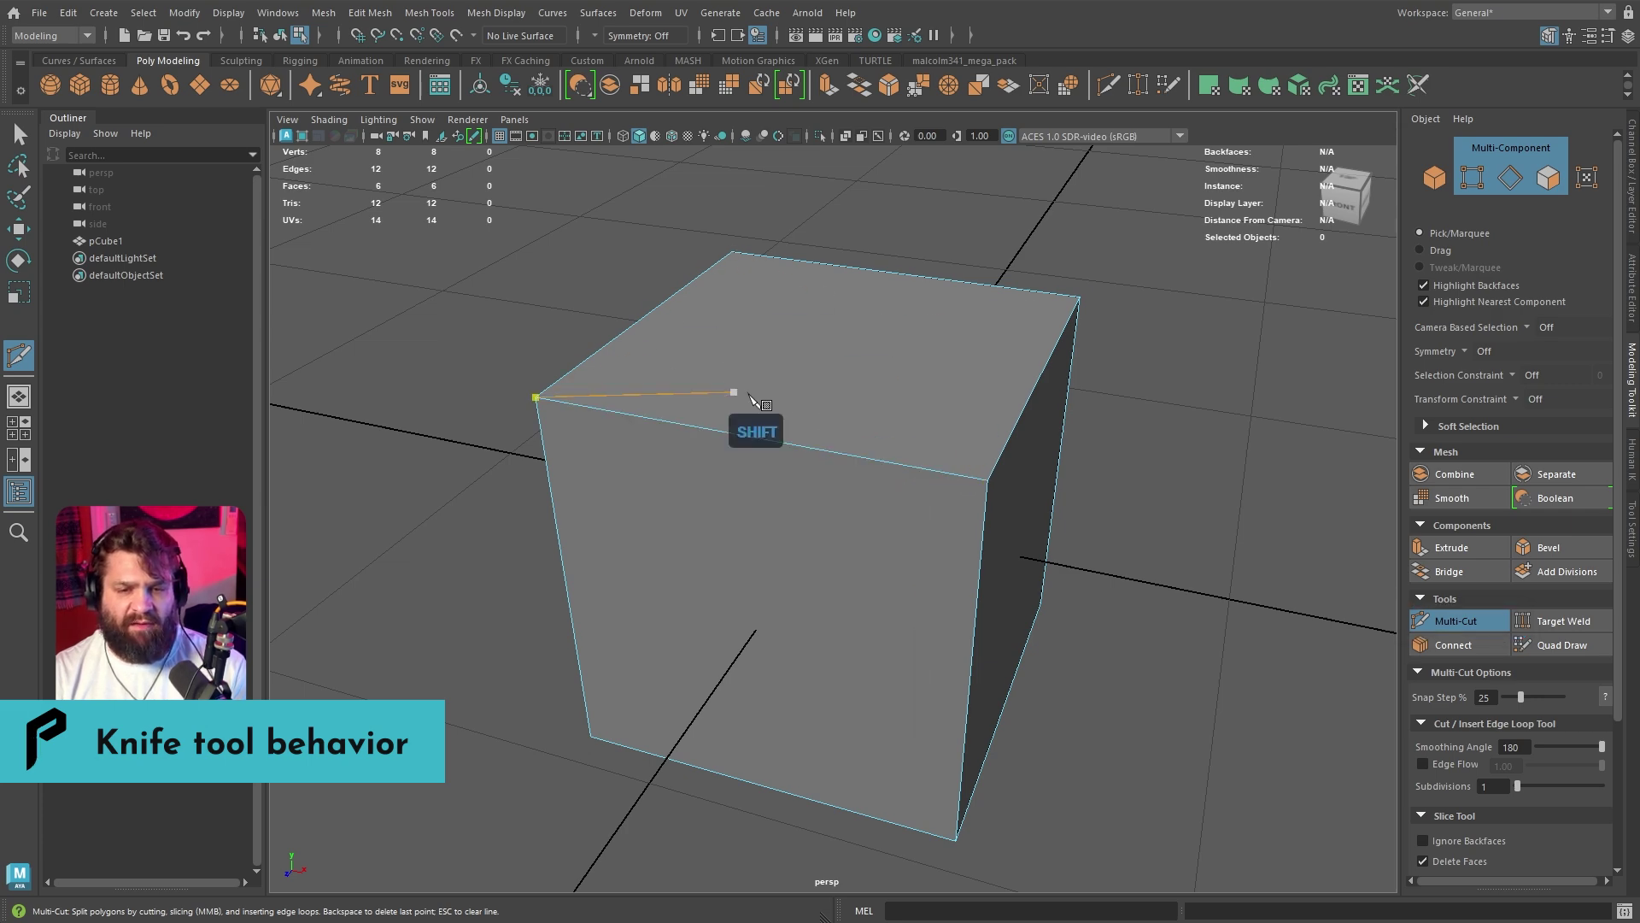
{"action": "middle_click_drag", "start_coordinate": [1070, 603], "coordinate": [1062, 560], "text": "alt"}
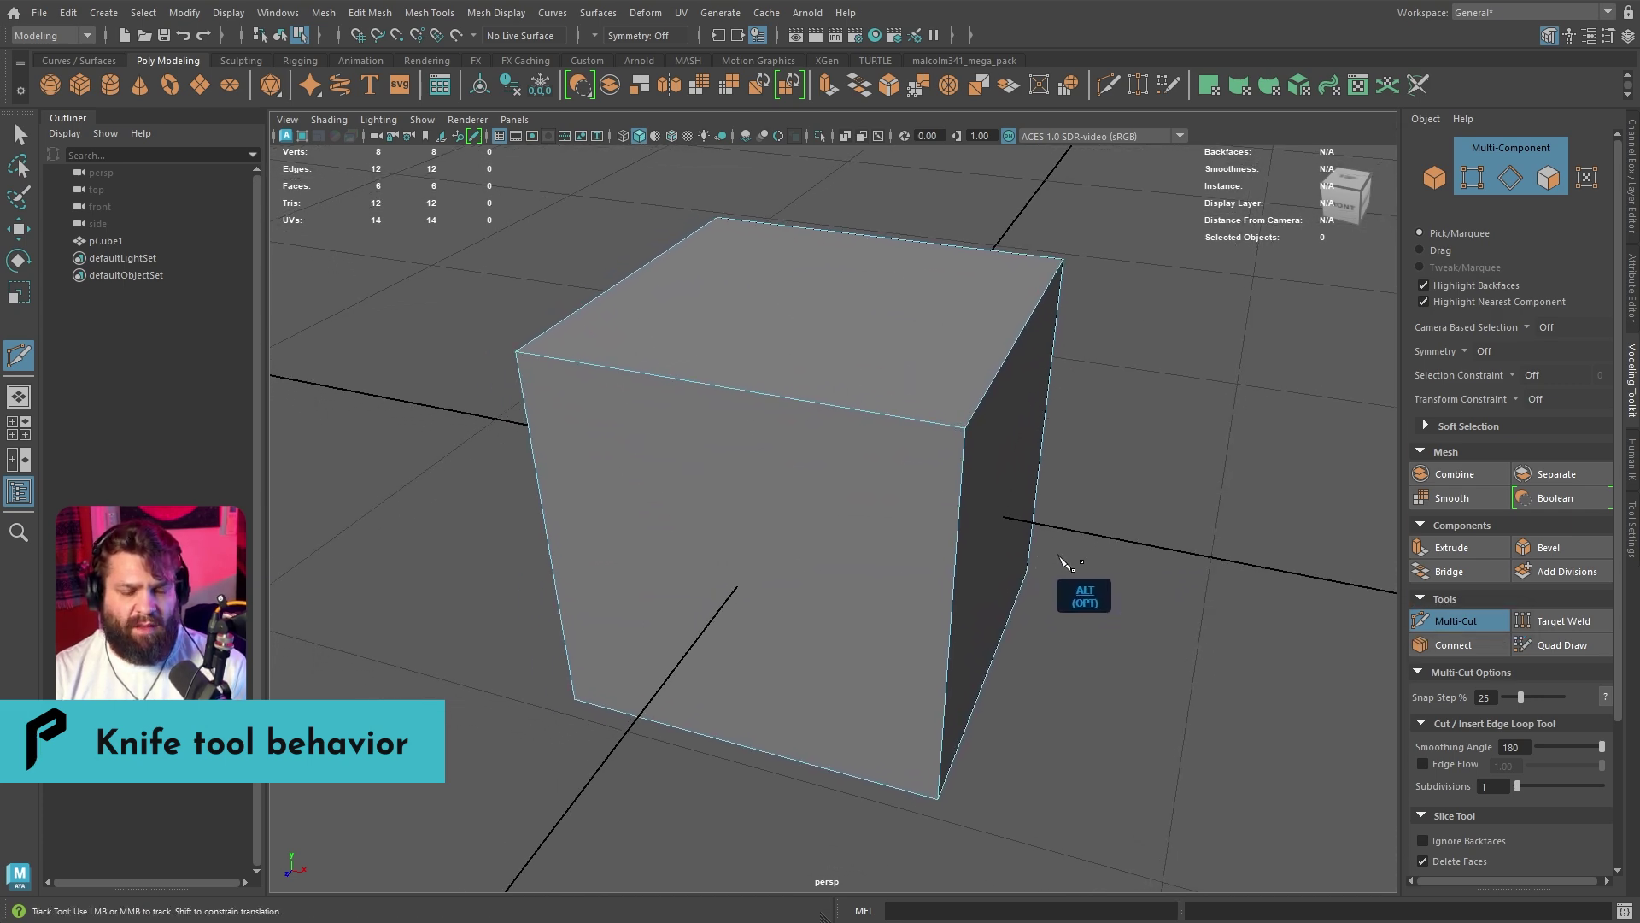
{"action": "left_click_drag", "start_coordinate": [1064, 561], "coordinate": [957, 506], "text": "alt"}
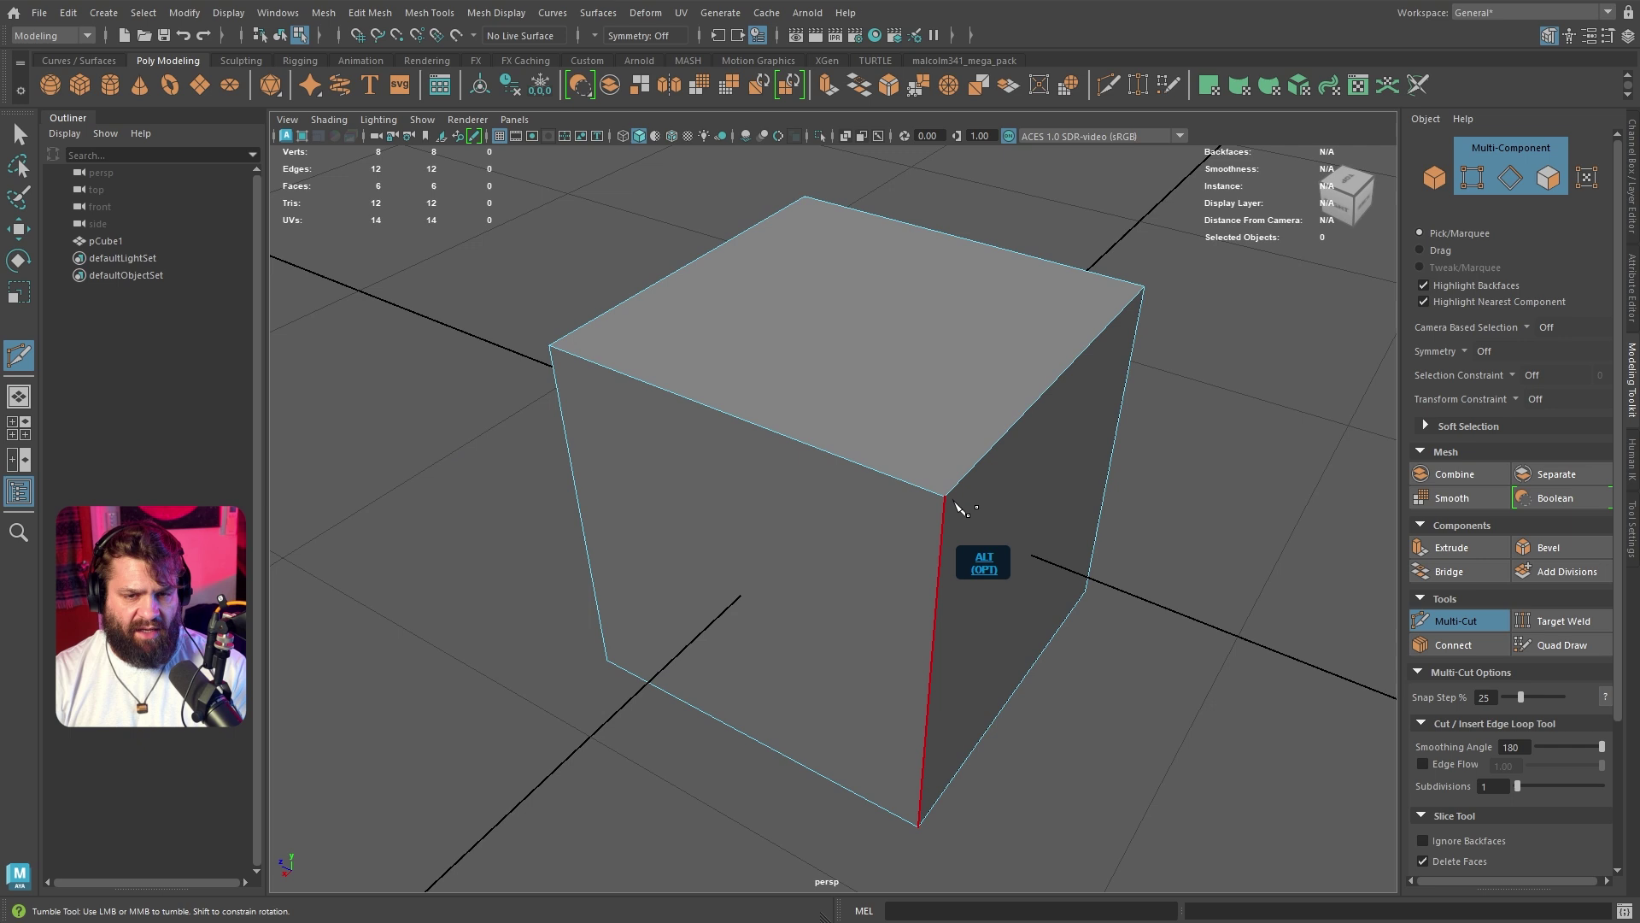
{"action": "left_click", "coordinate": [805, 197]}
{"action": "left_click", "coordinate": [550, 345]}
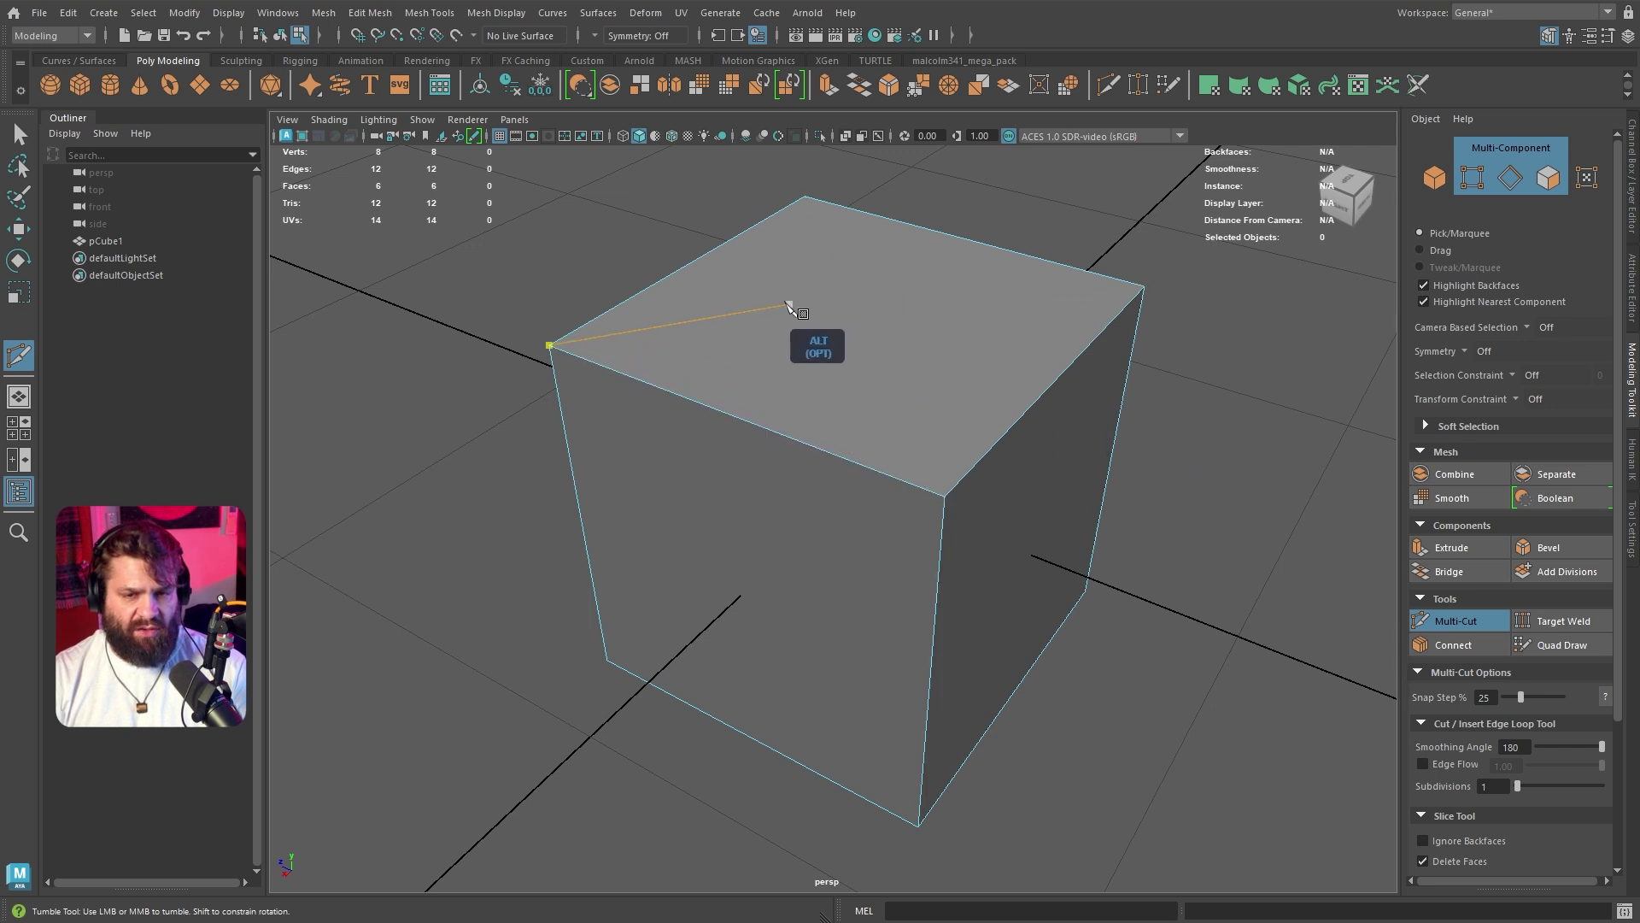
{"action": "left_click", "coordinate": [1145, 287]}
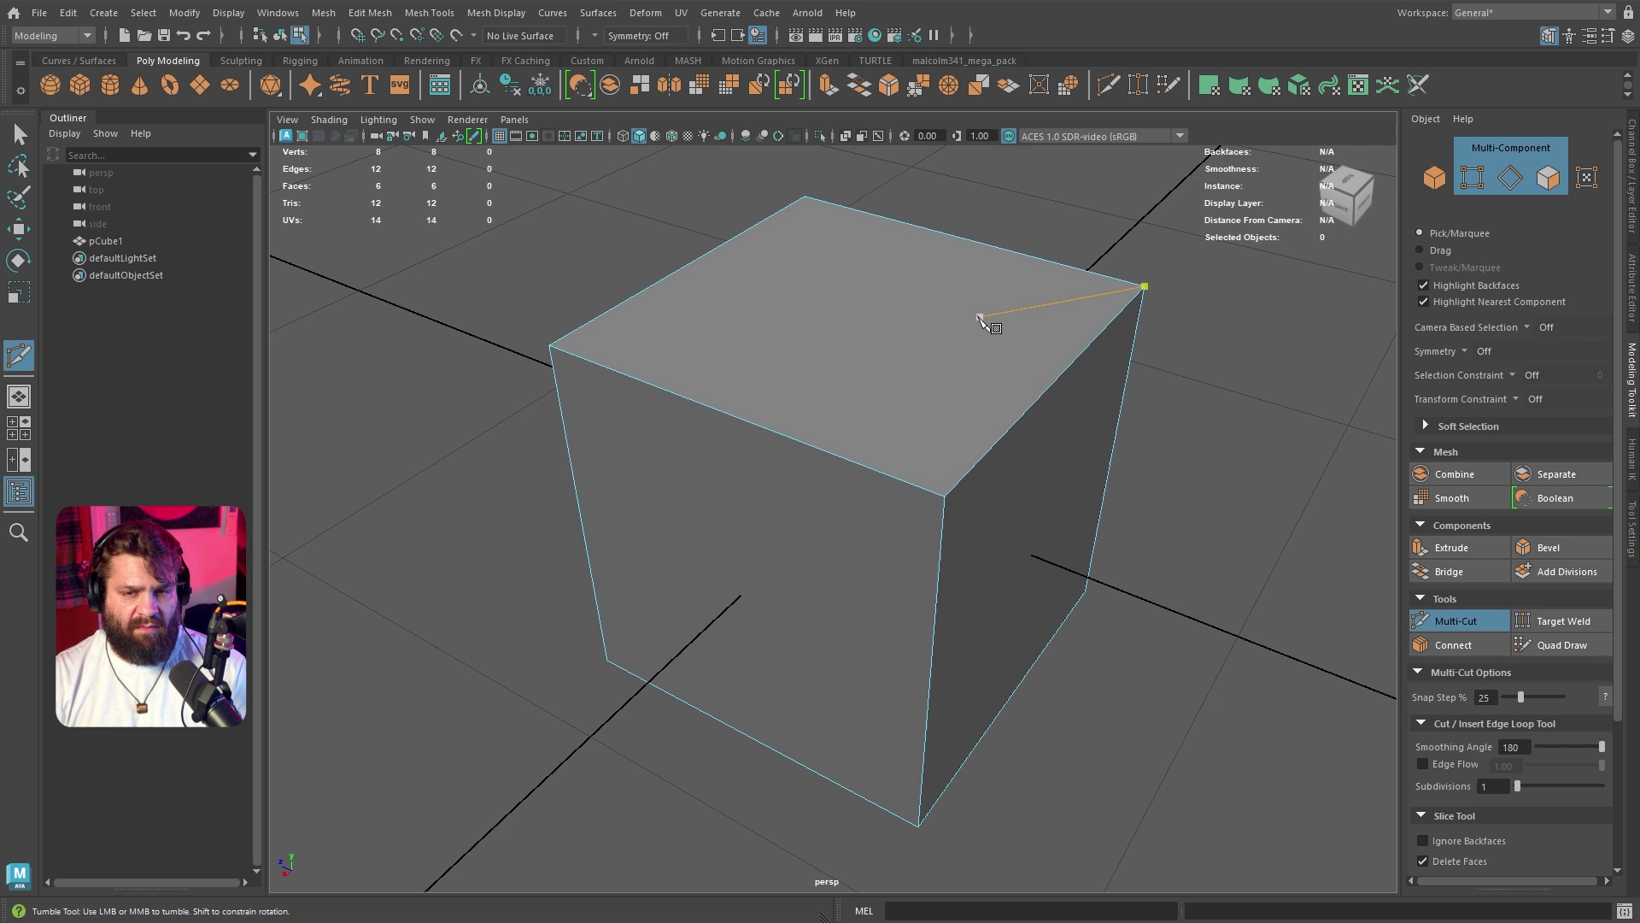
{"action": "left_click", "coordinate": [943, 491]}
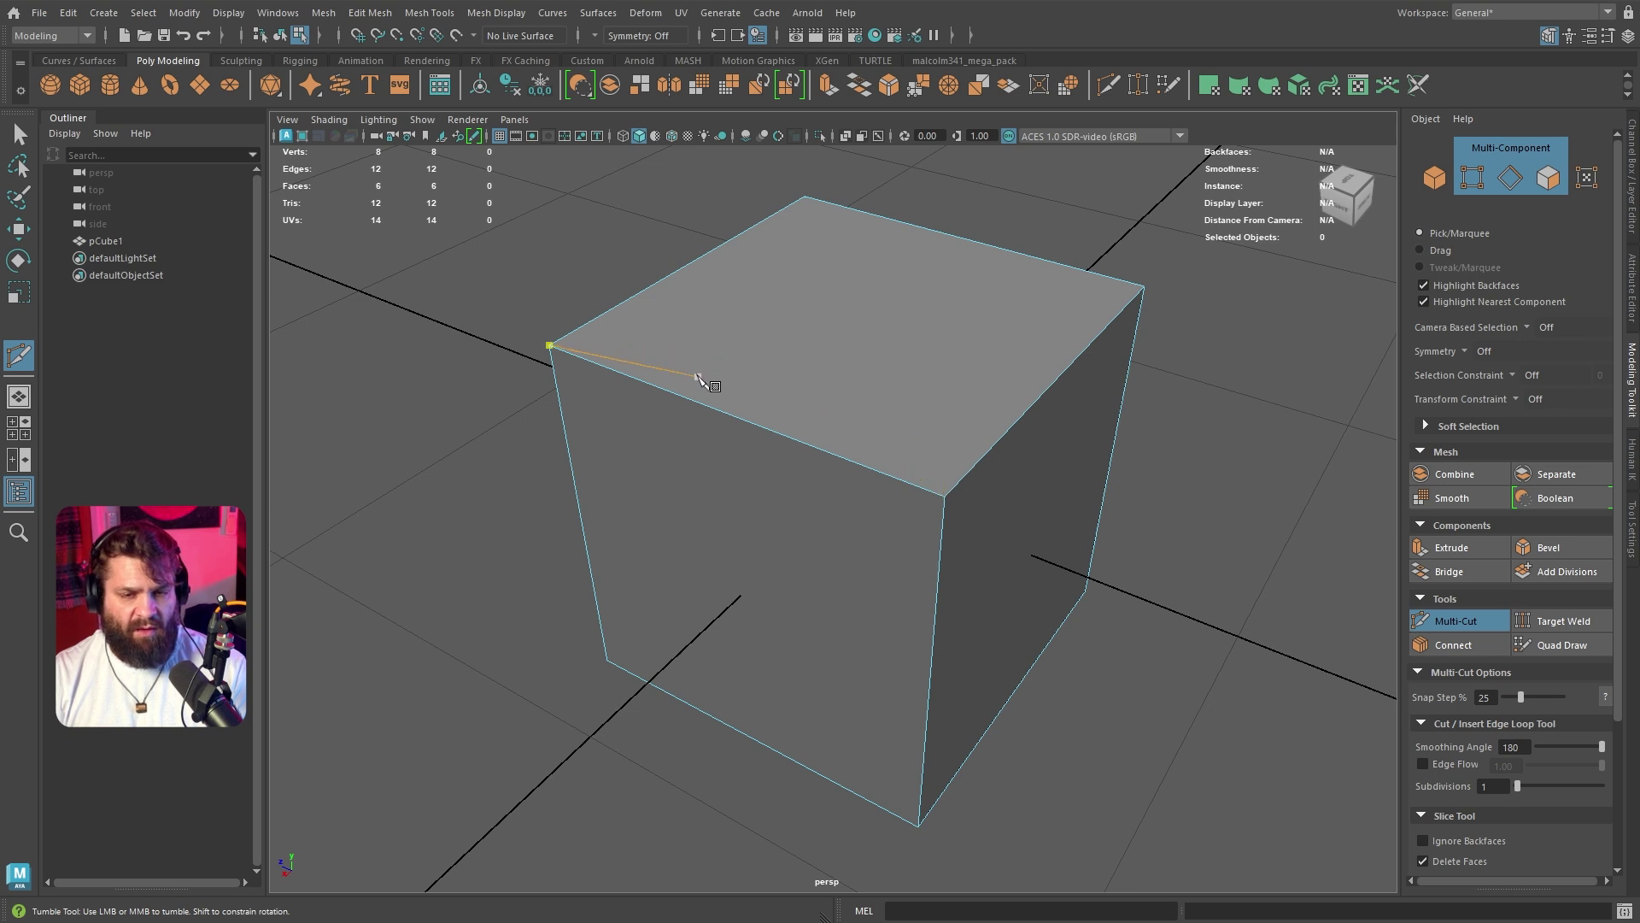
{"action": "key", "text": "Escape"}
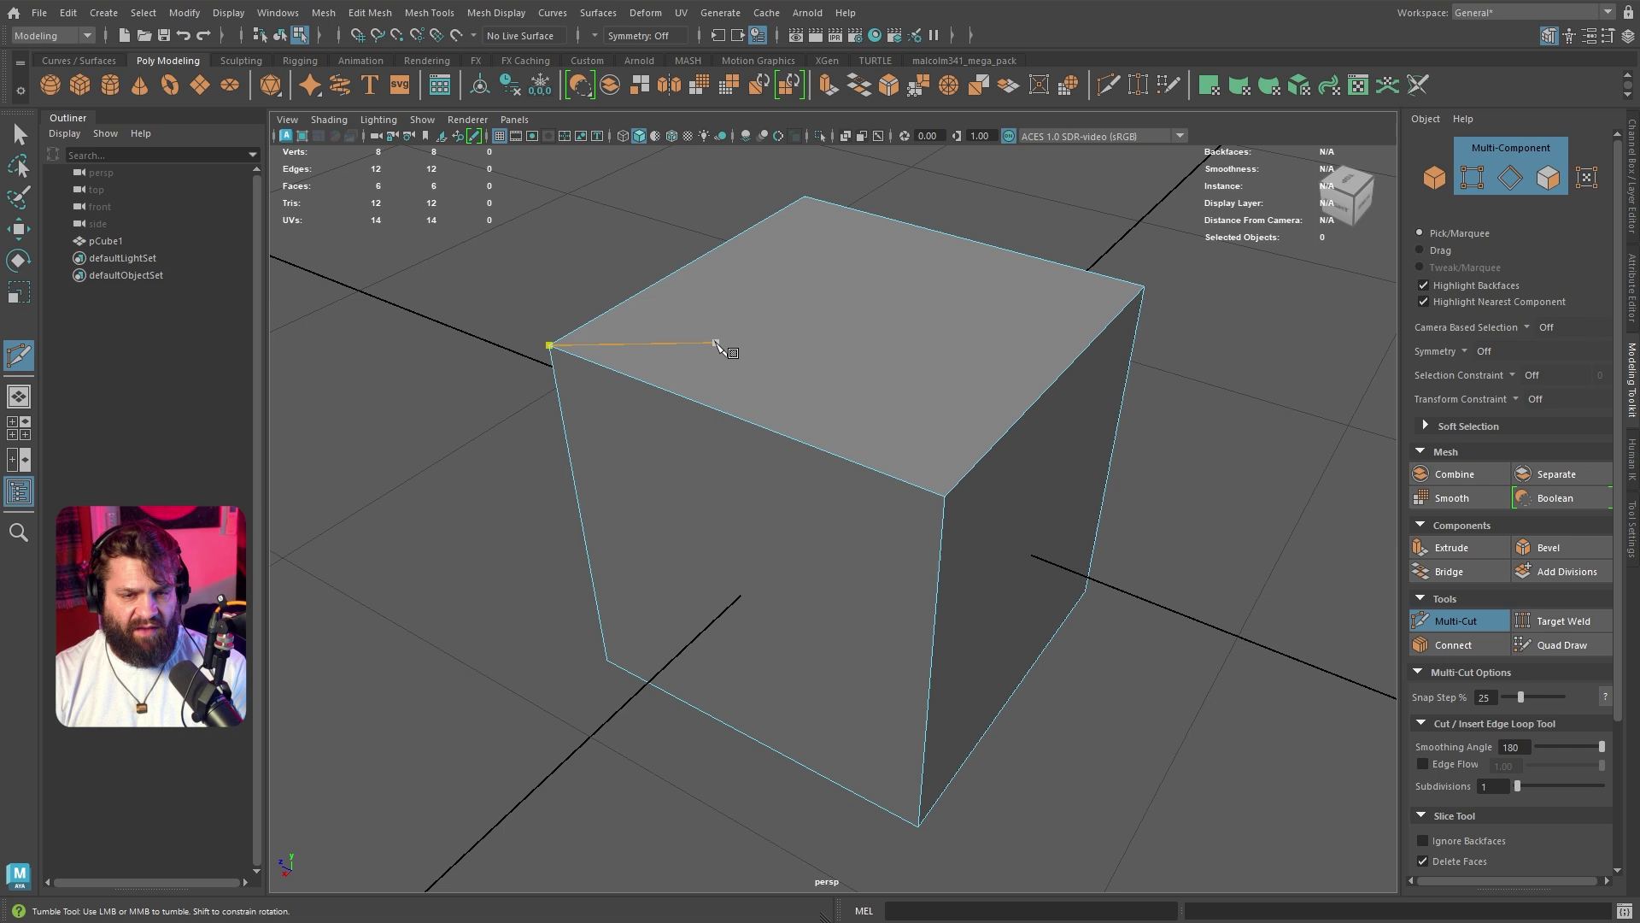
Cut a zigzag path across the cube's top face, from the left corner through three interior points to the right corner.
{"action": "left_click", "coordinate": [739, 335]}
{"action": "left_click", "coordinate": [908, 411]}
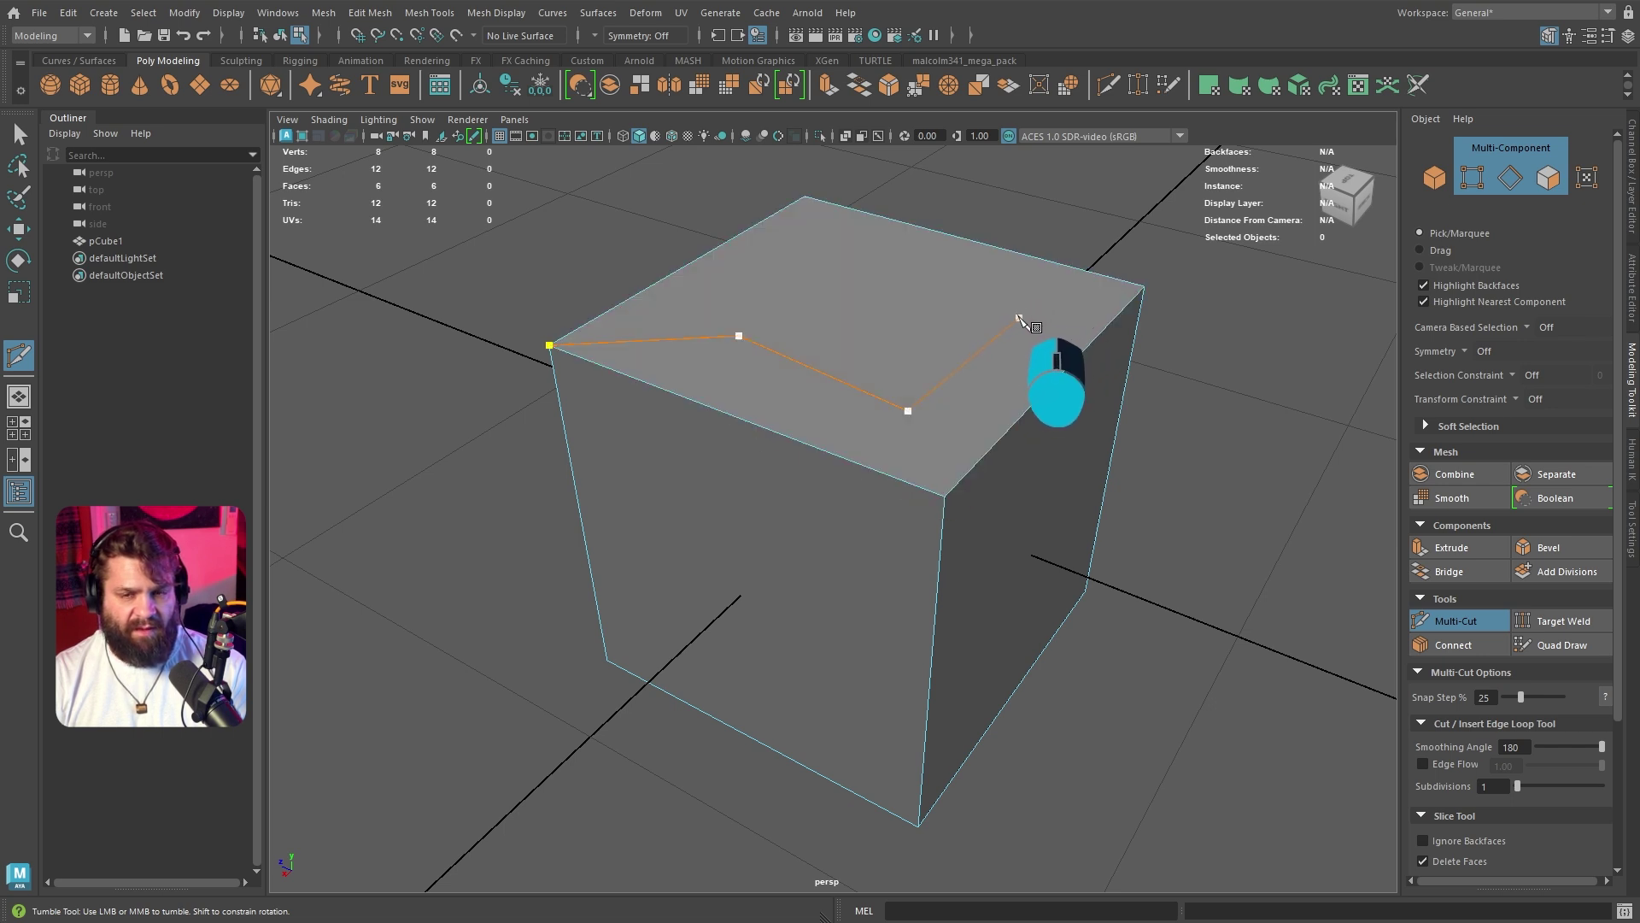
{"action": "left_click", "coordinate": [1019, 317]}
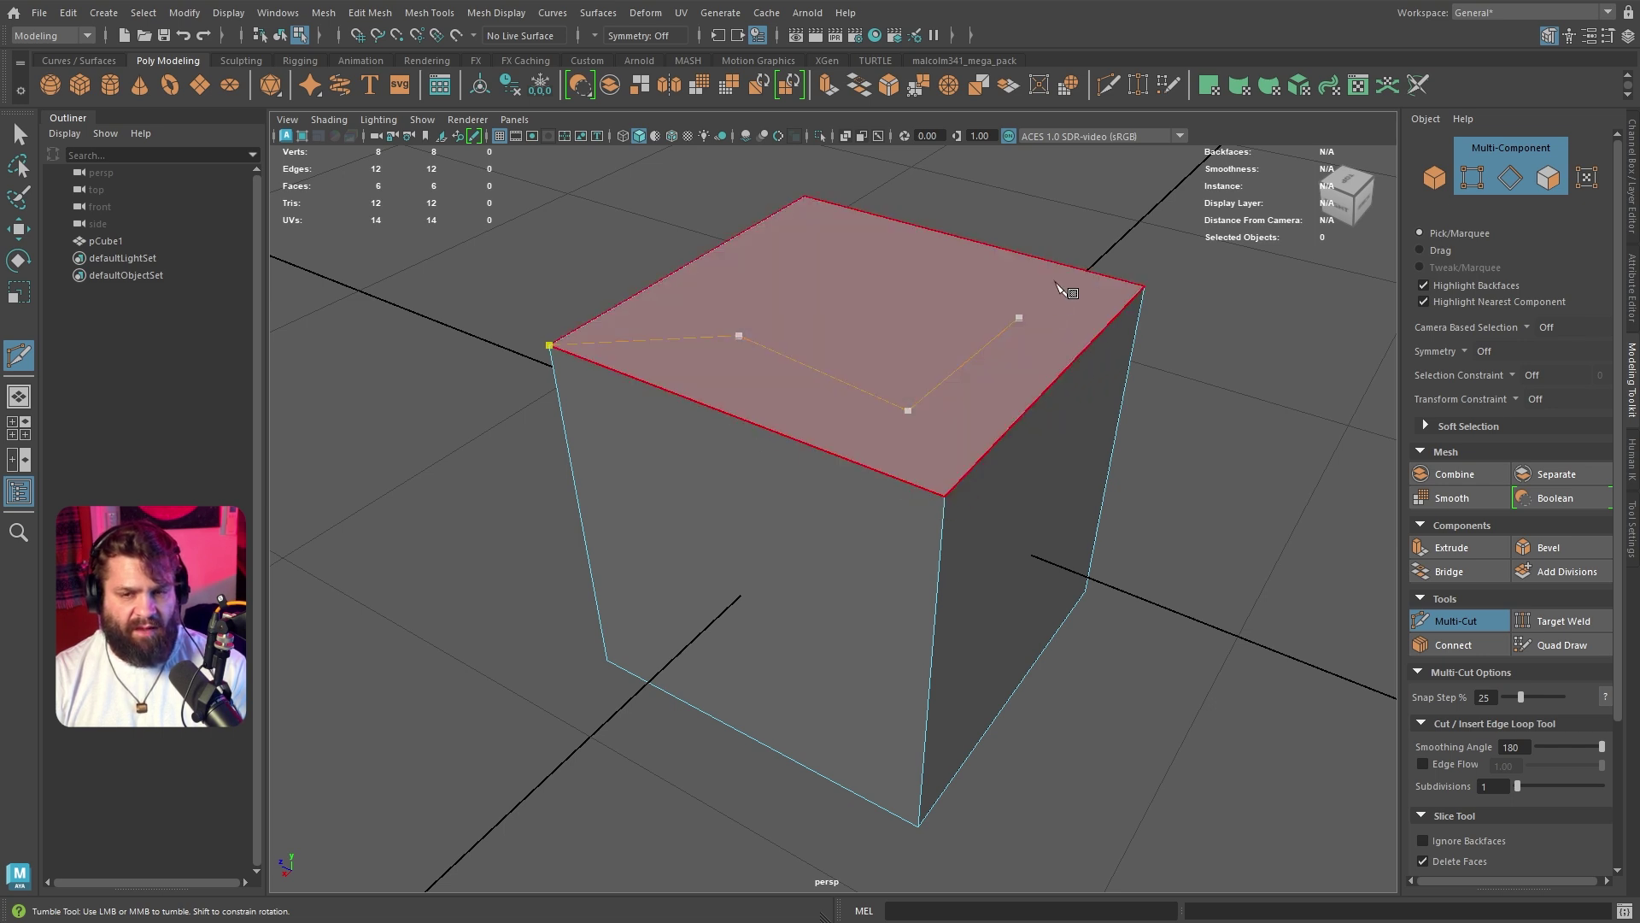
{"action": "left_click", "coordinate": [1144, 287]}
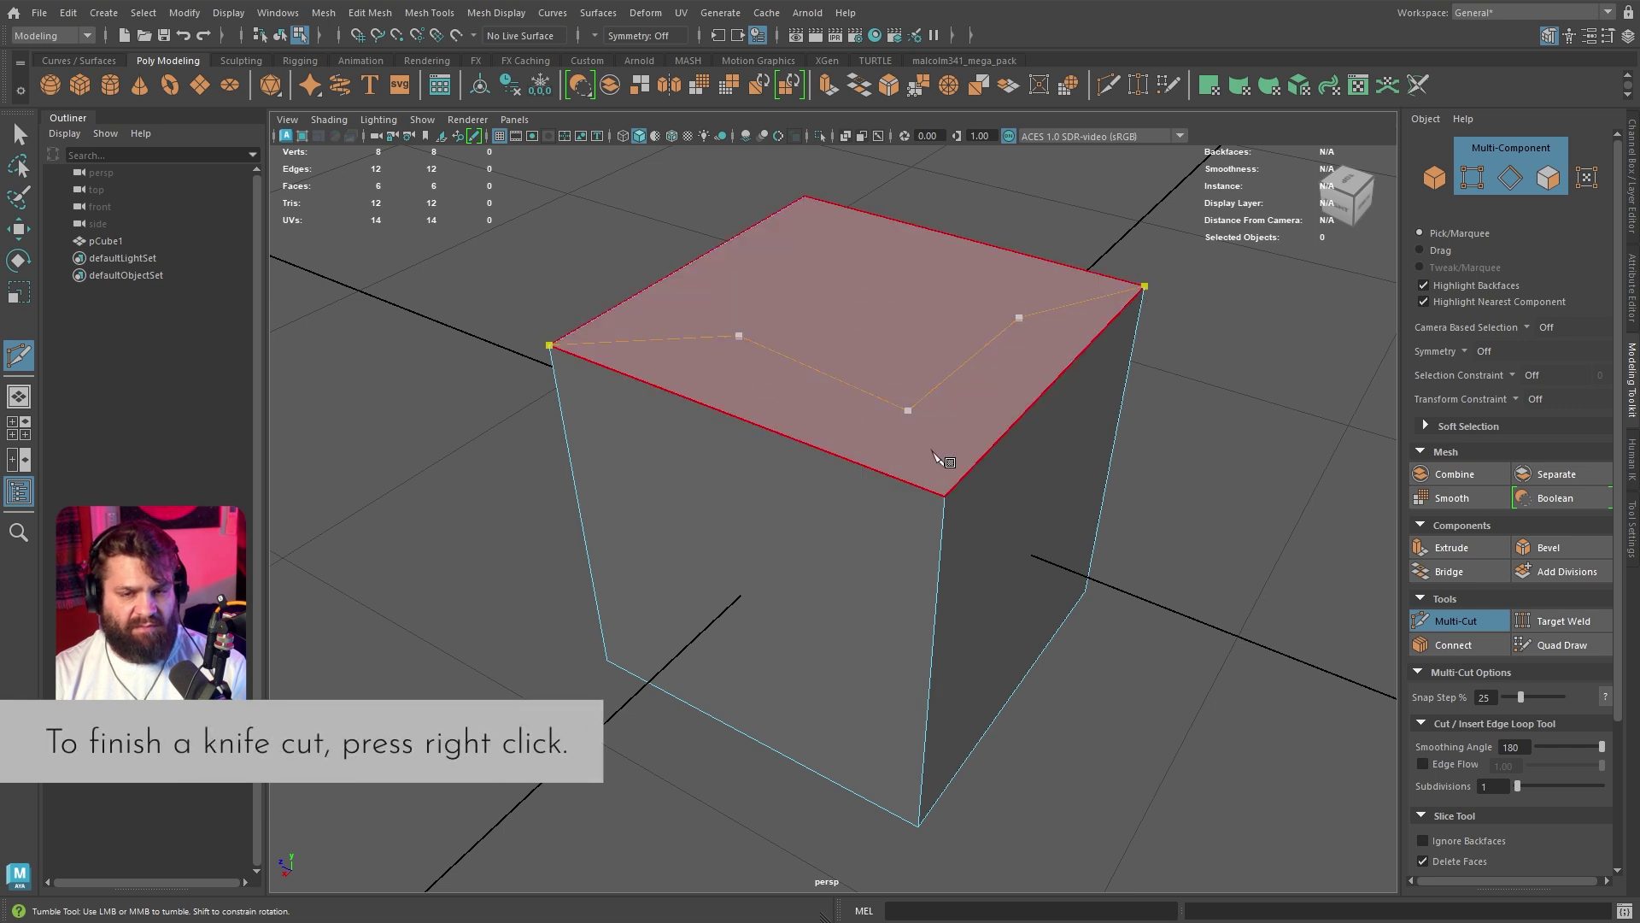
{"action": "middle_click_drag", "start_coordinate": [1246, 395], "coordinate": [1193, 416], "text": "alt"}
{"action": "right_click_drag", "start_coordinate": [1184, 417], "coordinate": [1141, 393], "text": "alt"}
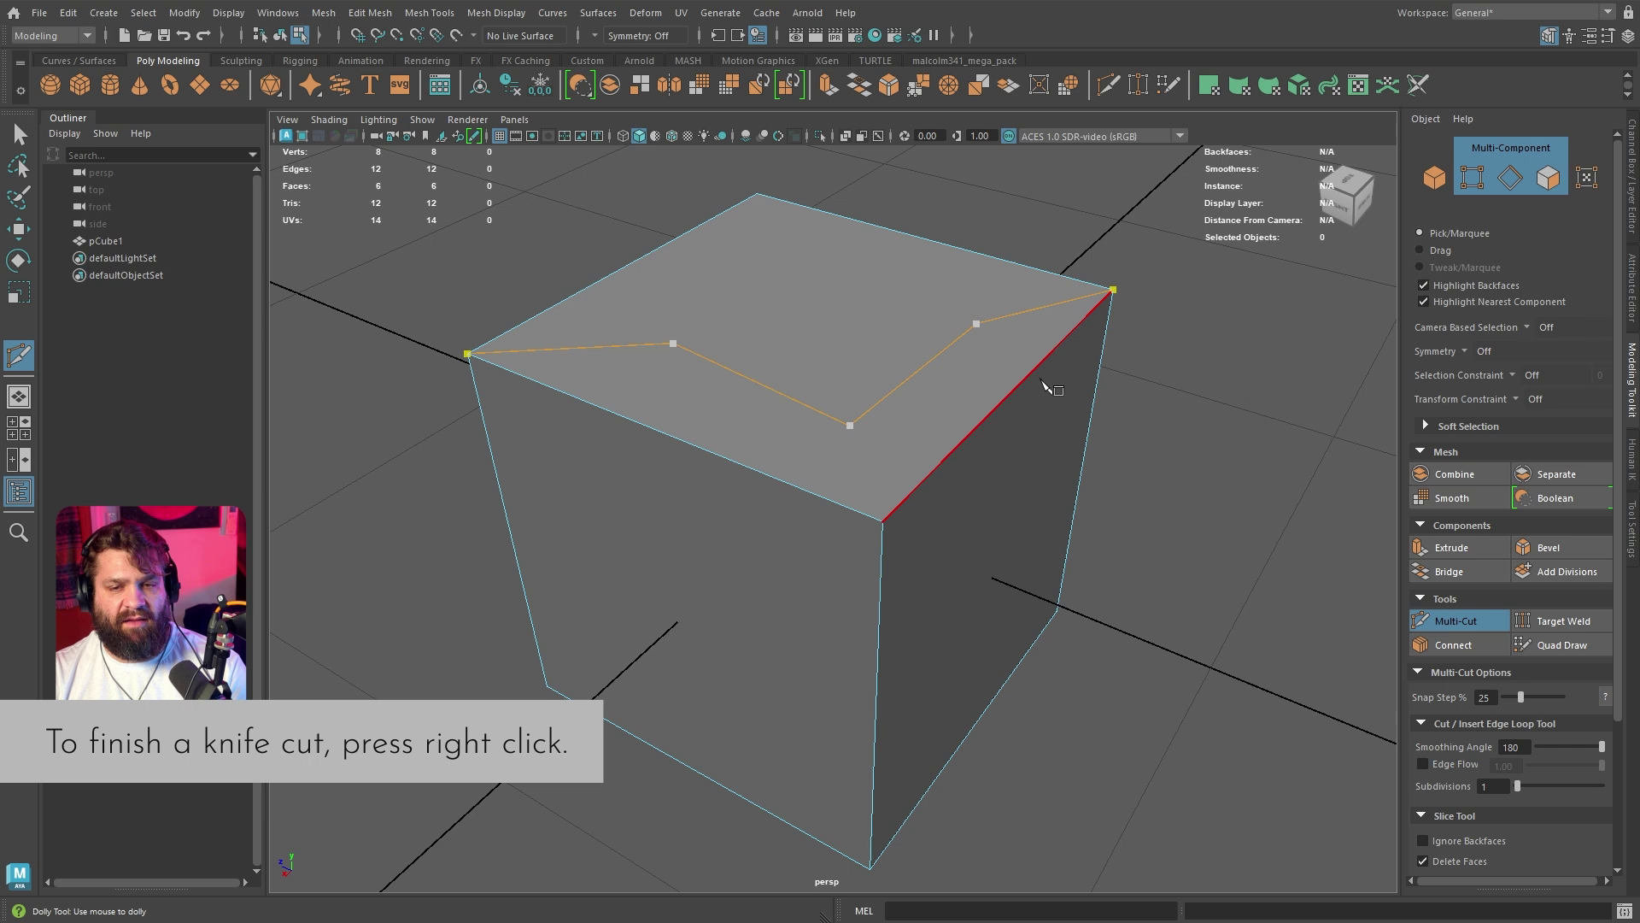
{"action": "right_click", "coordinate": [1218, 285]}
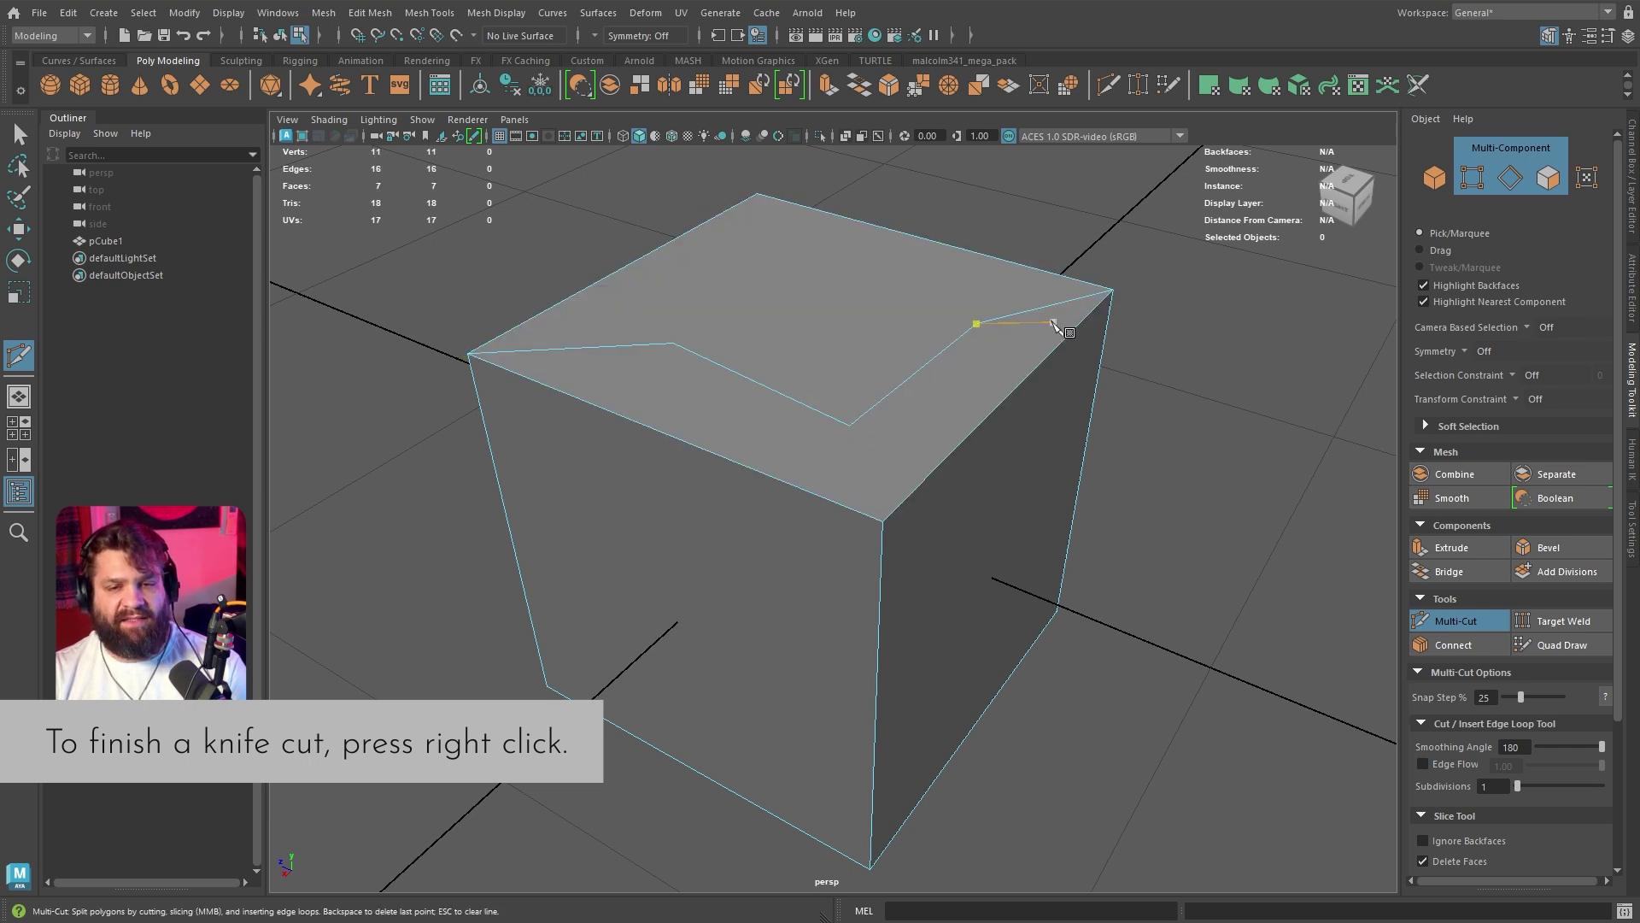
Cut the top face from the front corner through the path's middle vertex and one interior point to the back corner.
{"action": "left_click", "coordinate": [883, 518]}
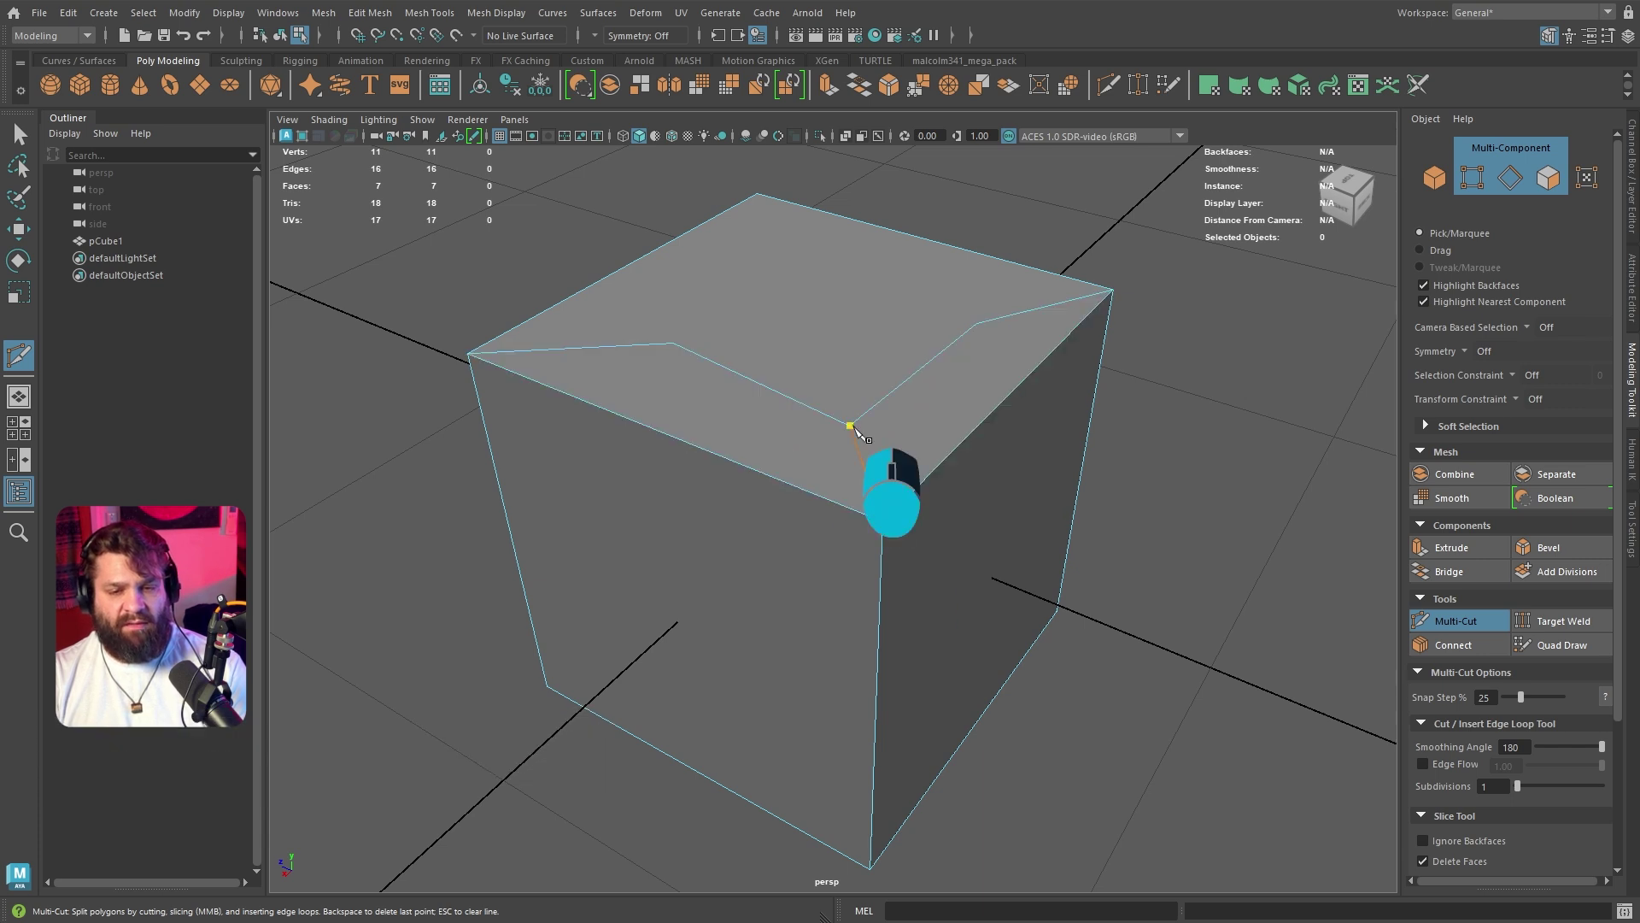
{"action": "left_click", "coordinate": [850, 424]}
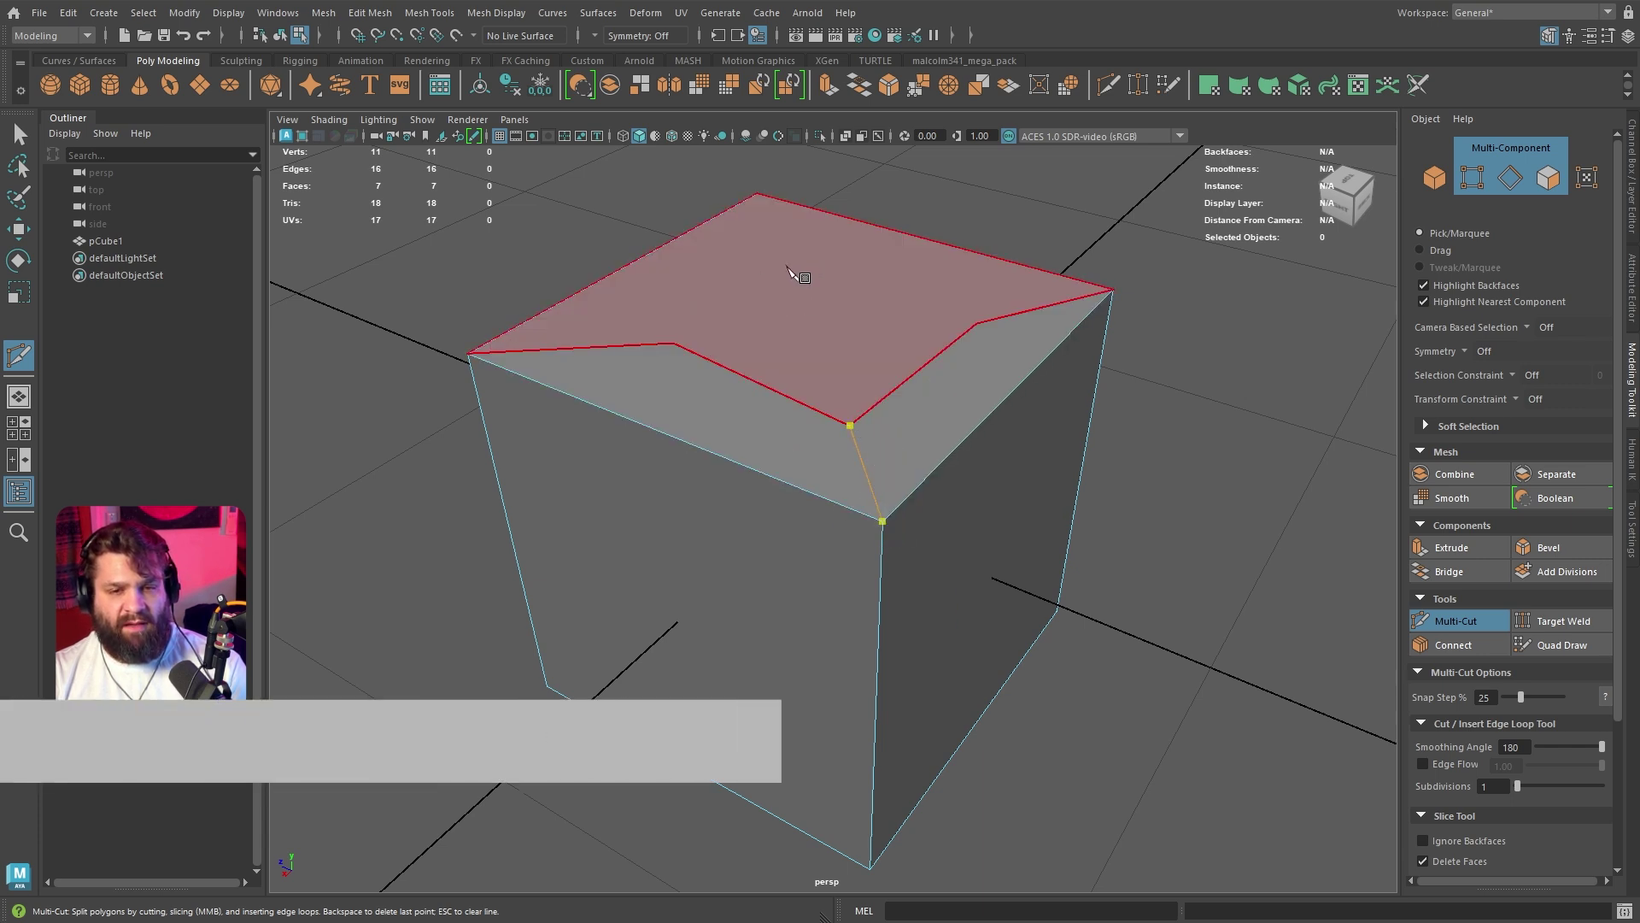
{"action": "left_click", "coordinate": [788, 263]}
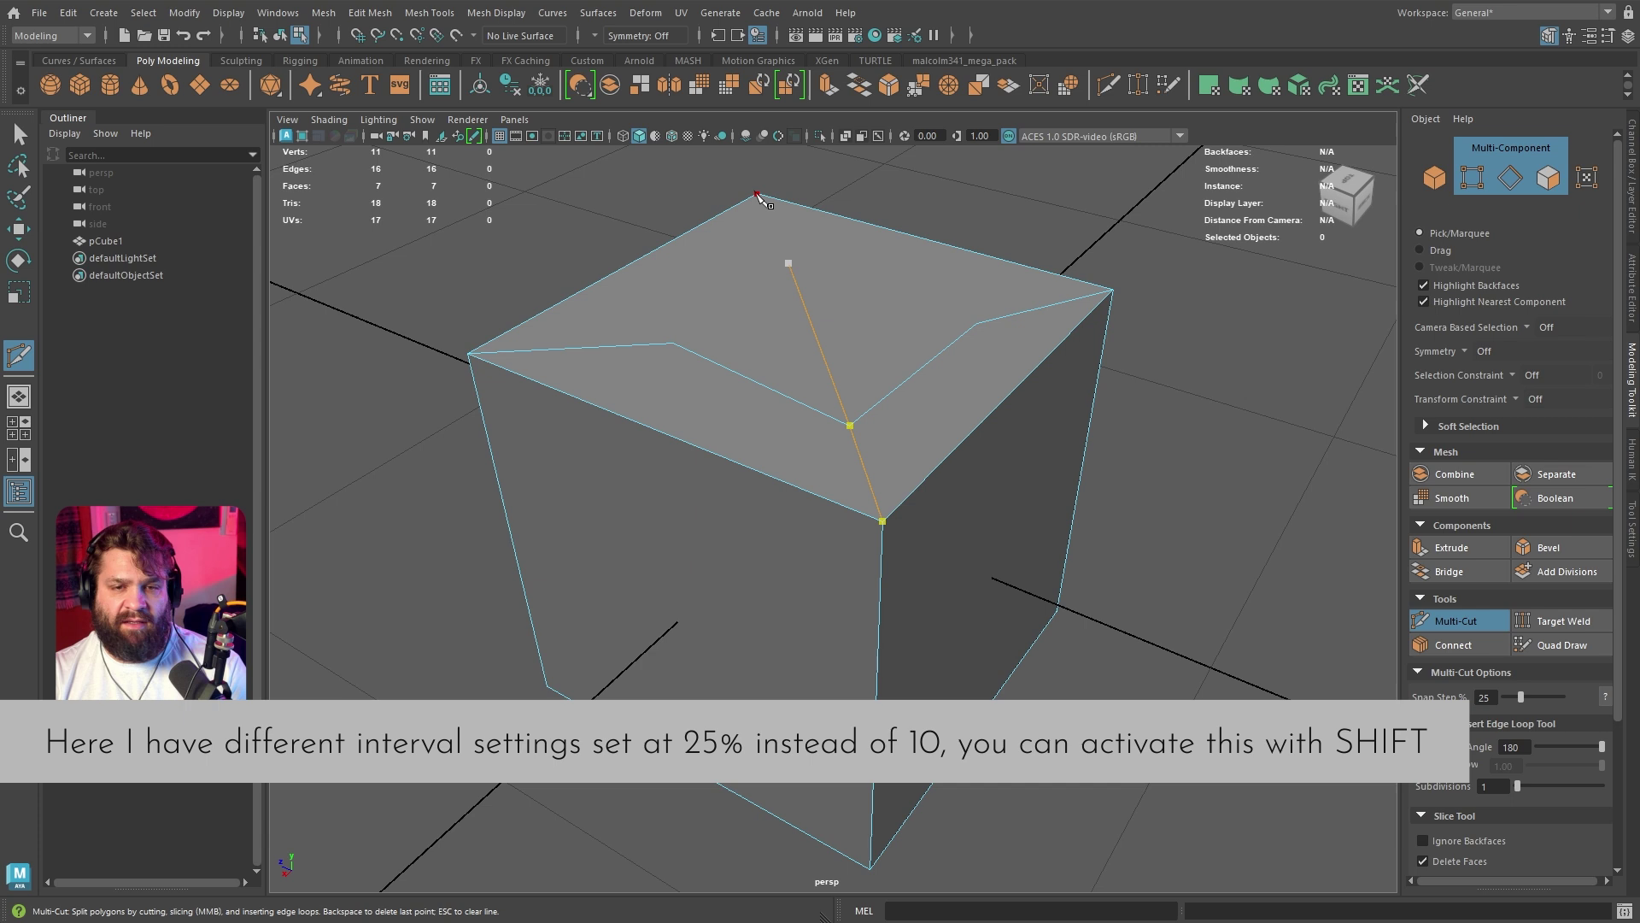
{"action": "key", "text": "Return"}
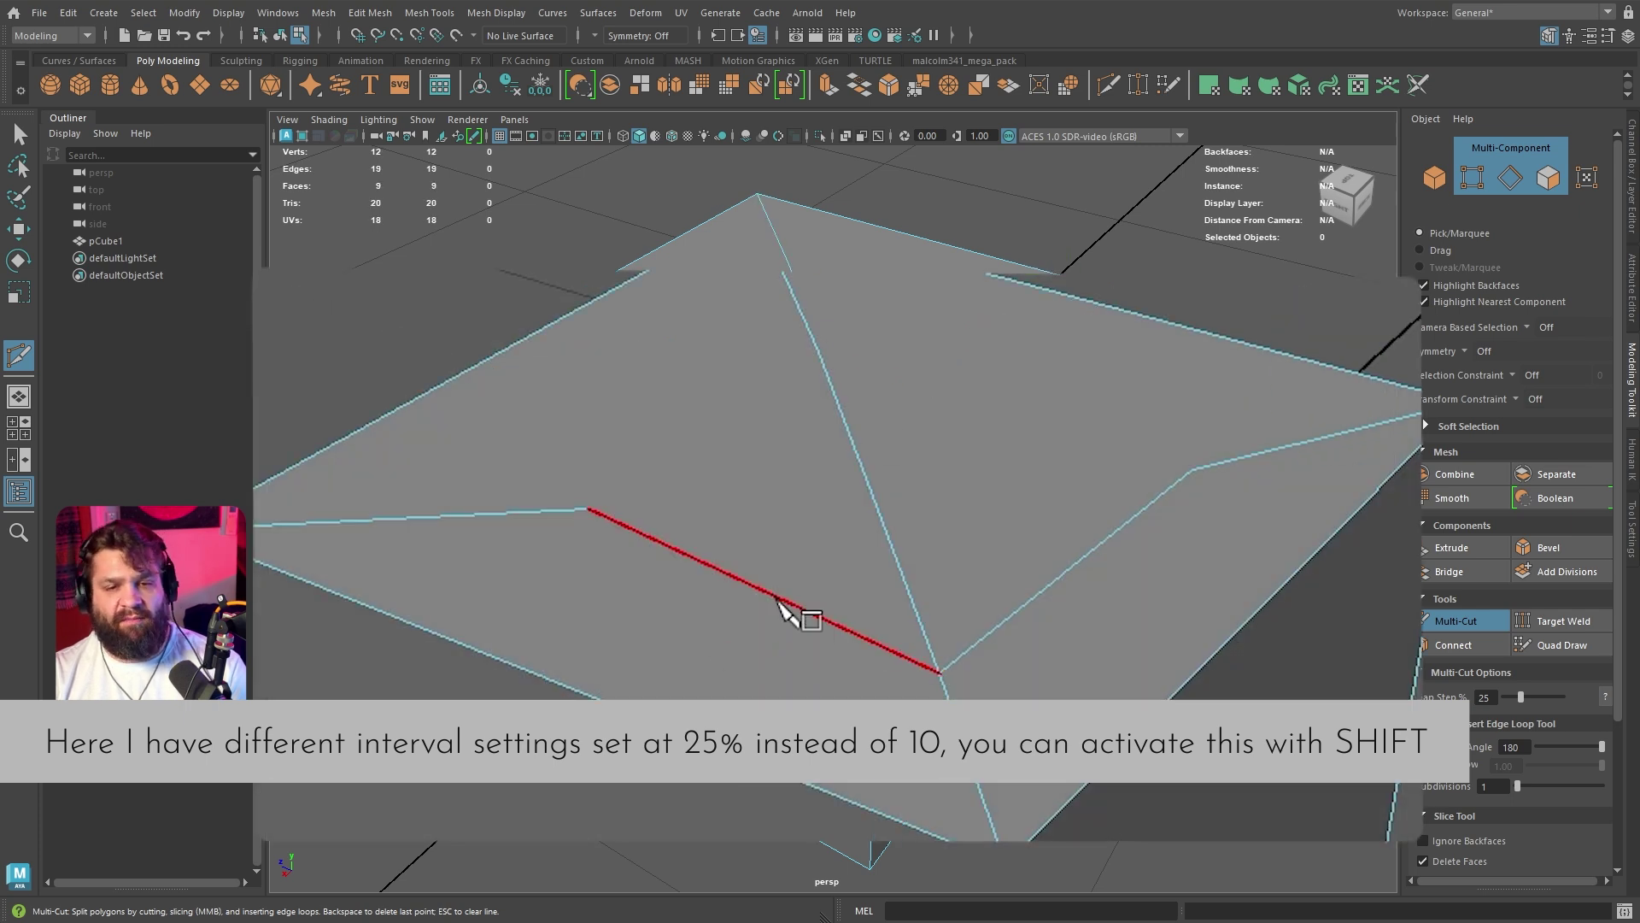
Cut through the left, back and right interior vertices to close an inner quad on the top face, and delete the diagonal edge inside it.
{"action": "left_click_drag", "start_coordinate": [791, 598], "coordinate": [453, 494]}
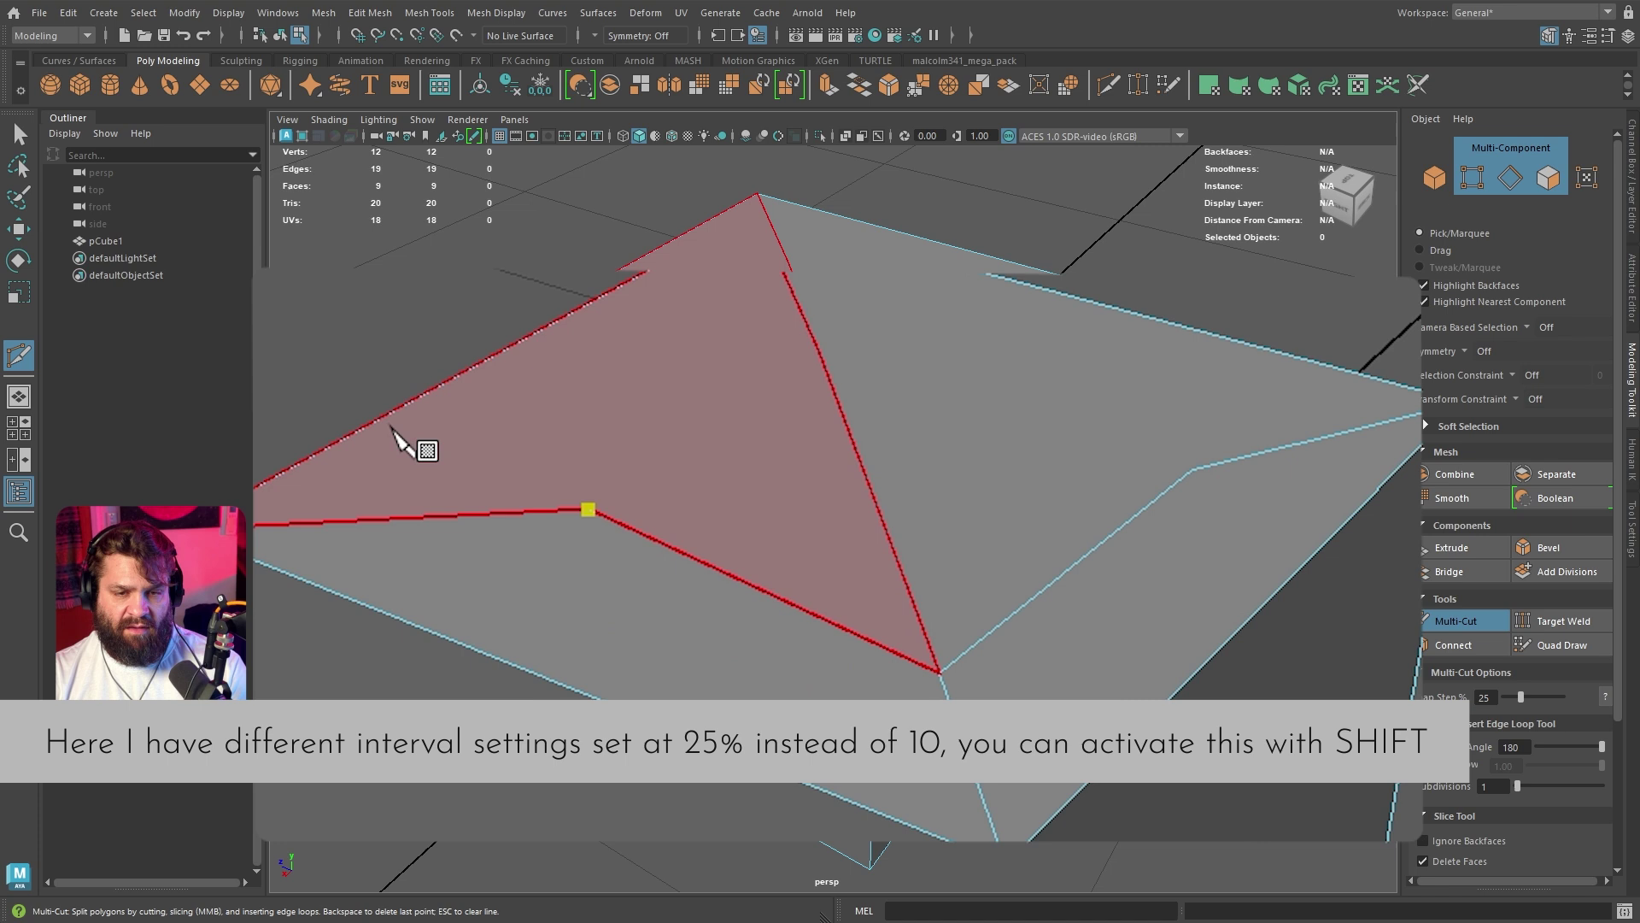
{"action": "left_click", "coordinate": [818, 349]}
{"action": "left_click", "coordinate": [1192, 470]}
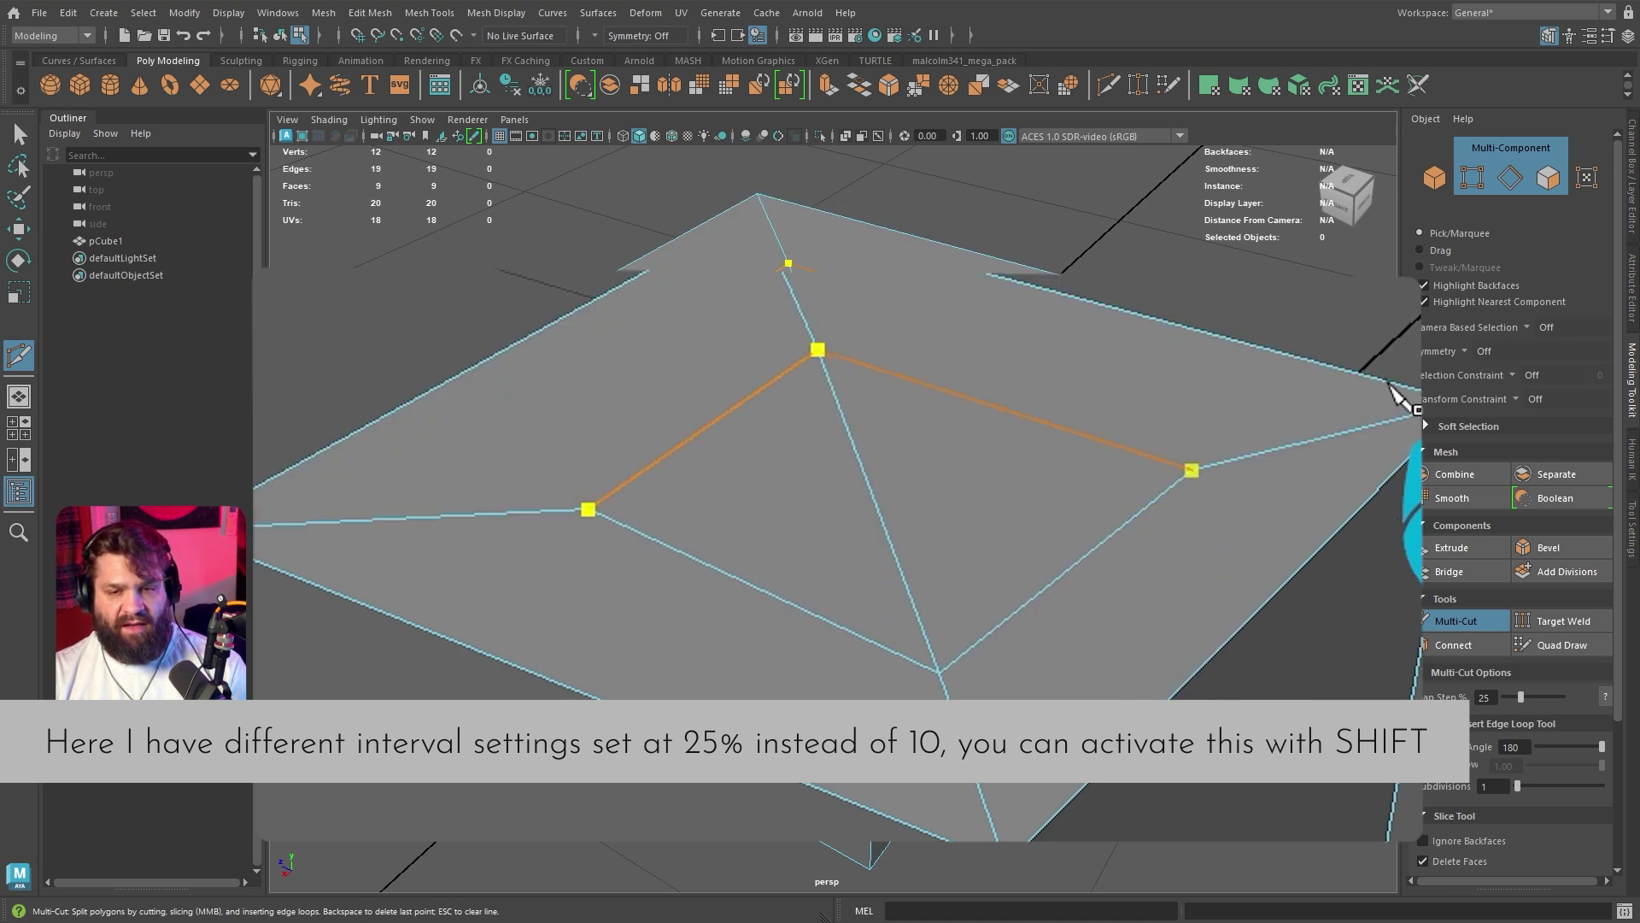
{"action": "key", "text": "Return"}
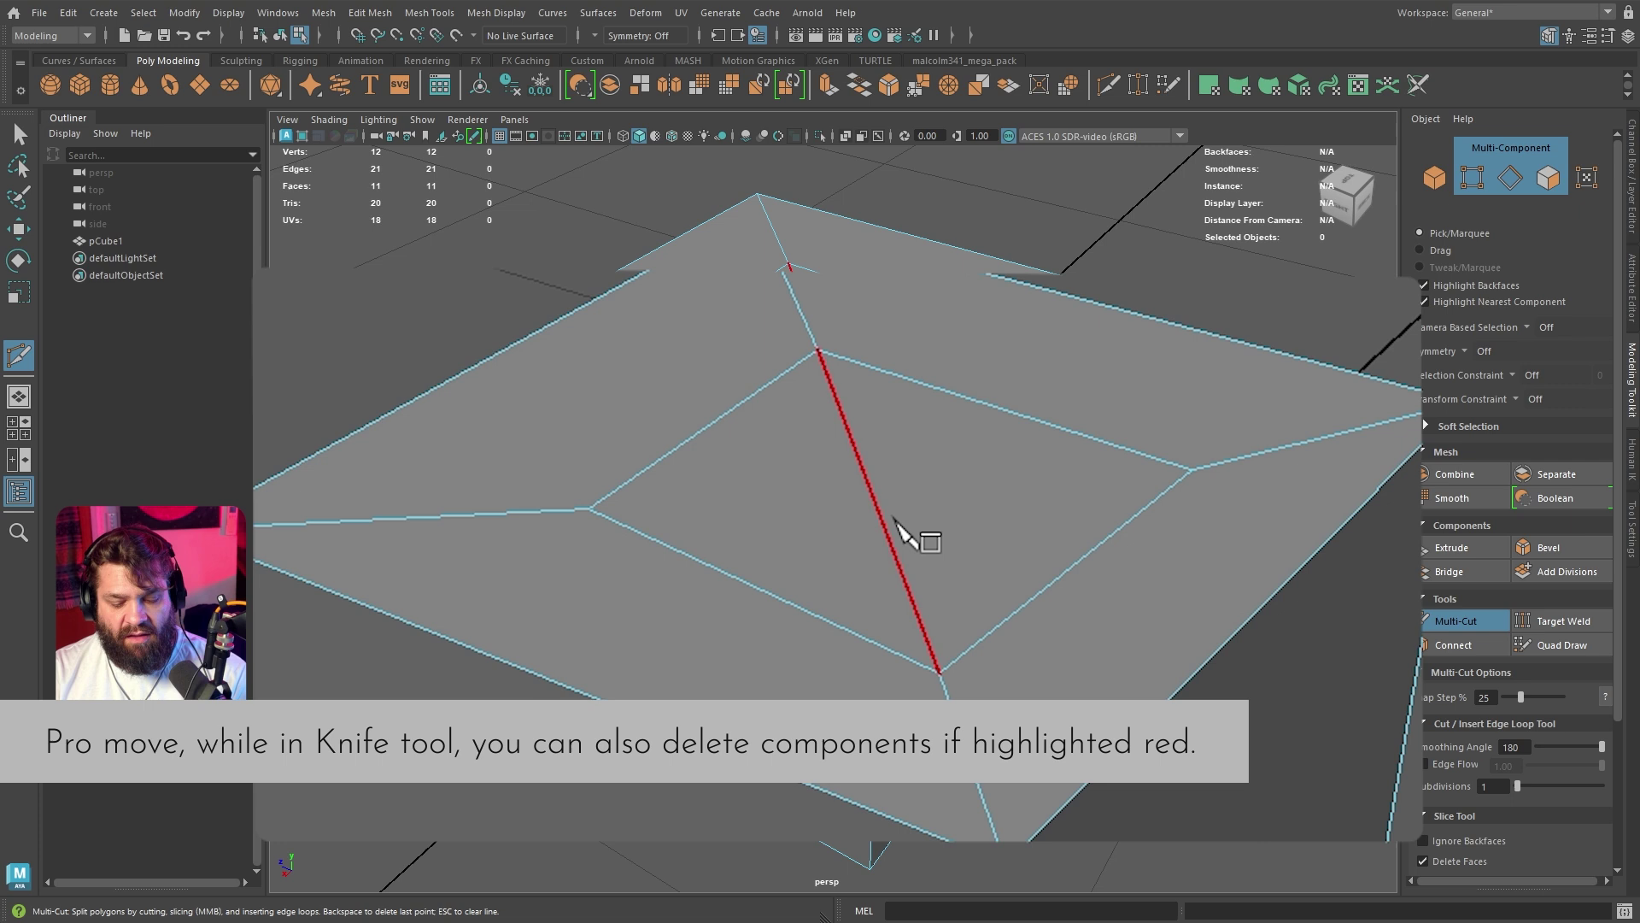
{"action": "key", "text": "Delete"}
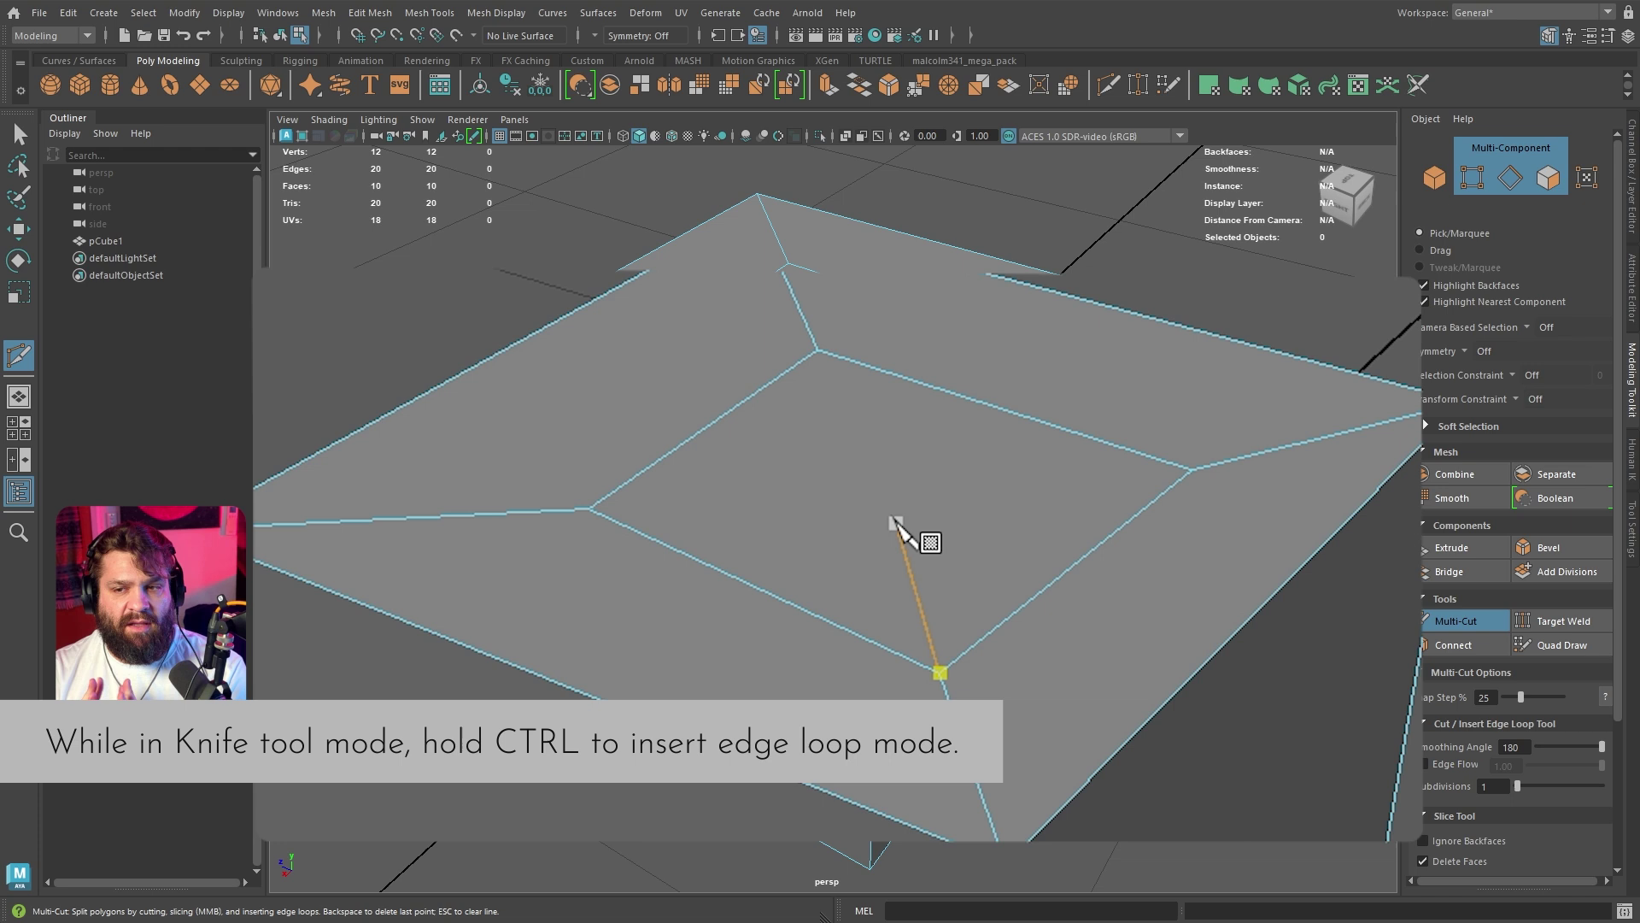
Set the Multi-Cut snap step to 10 % in the tool settings.
{"action": "left_click", "coordinate": [1633, 537]}
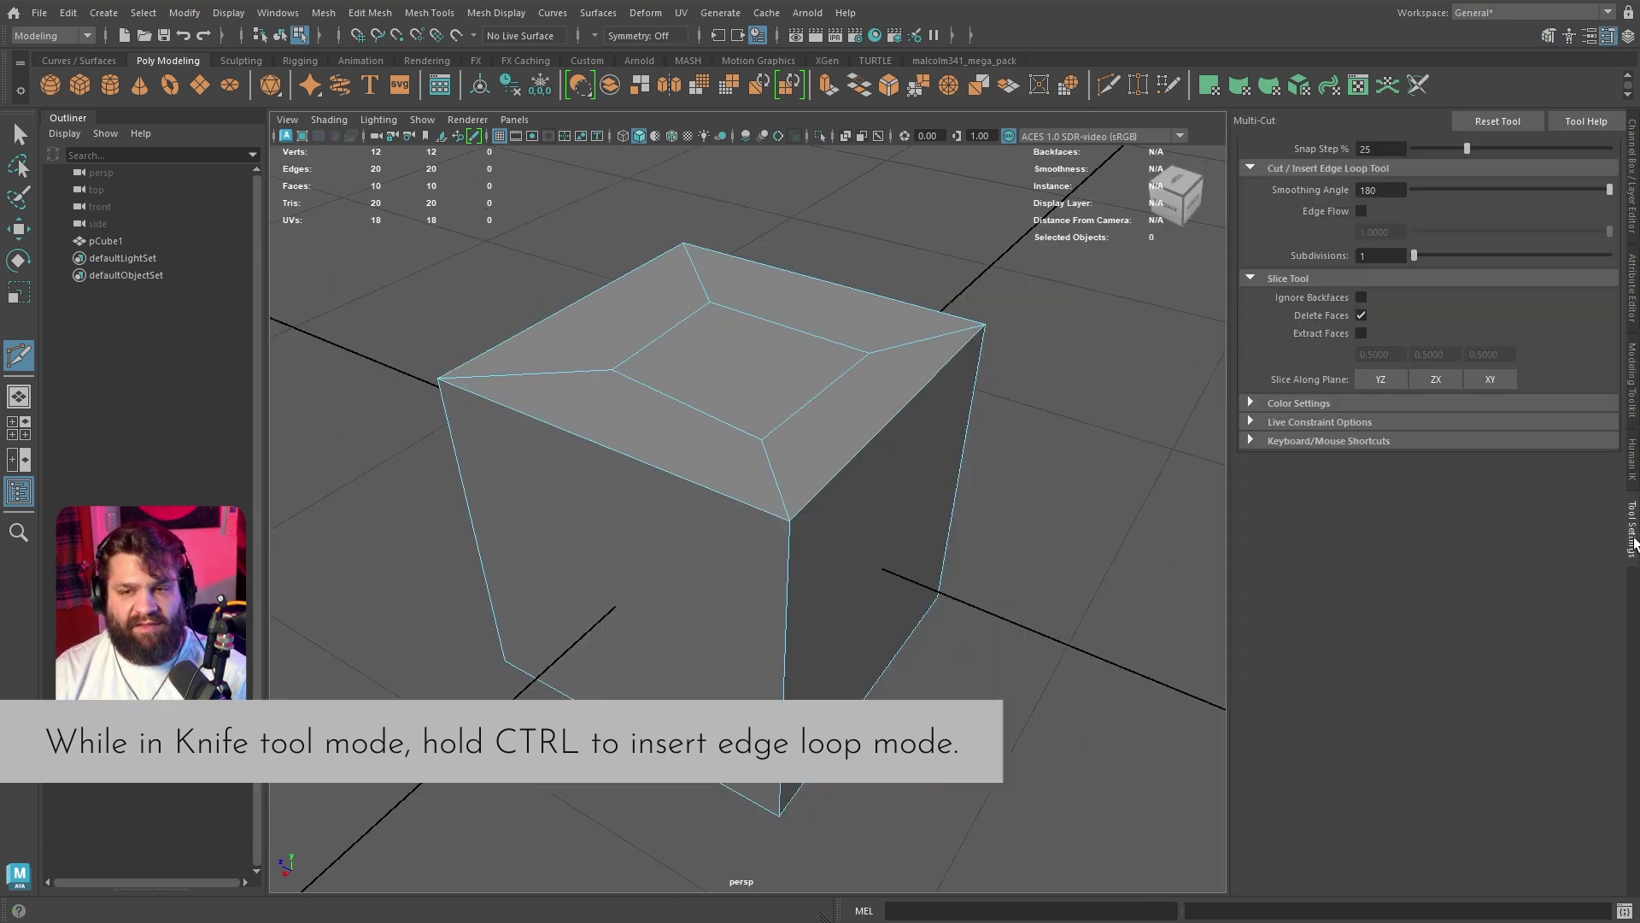
{"action": "left_click", "coordinate": [1401, 150]}
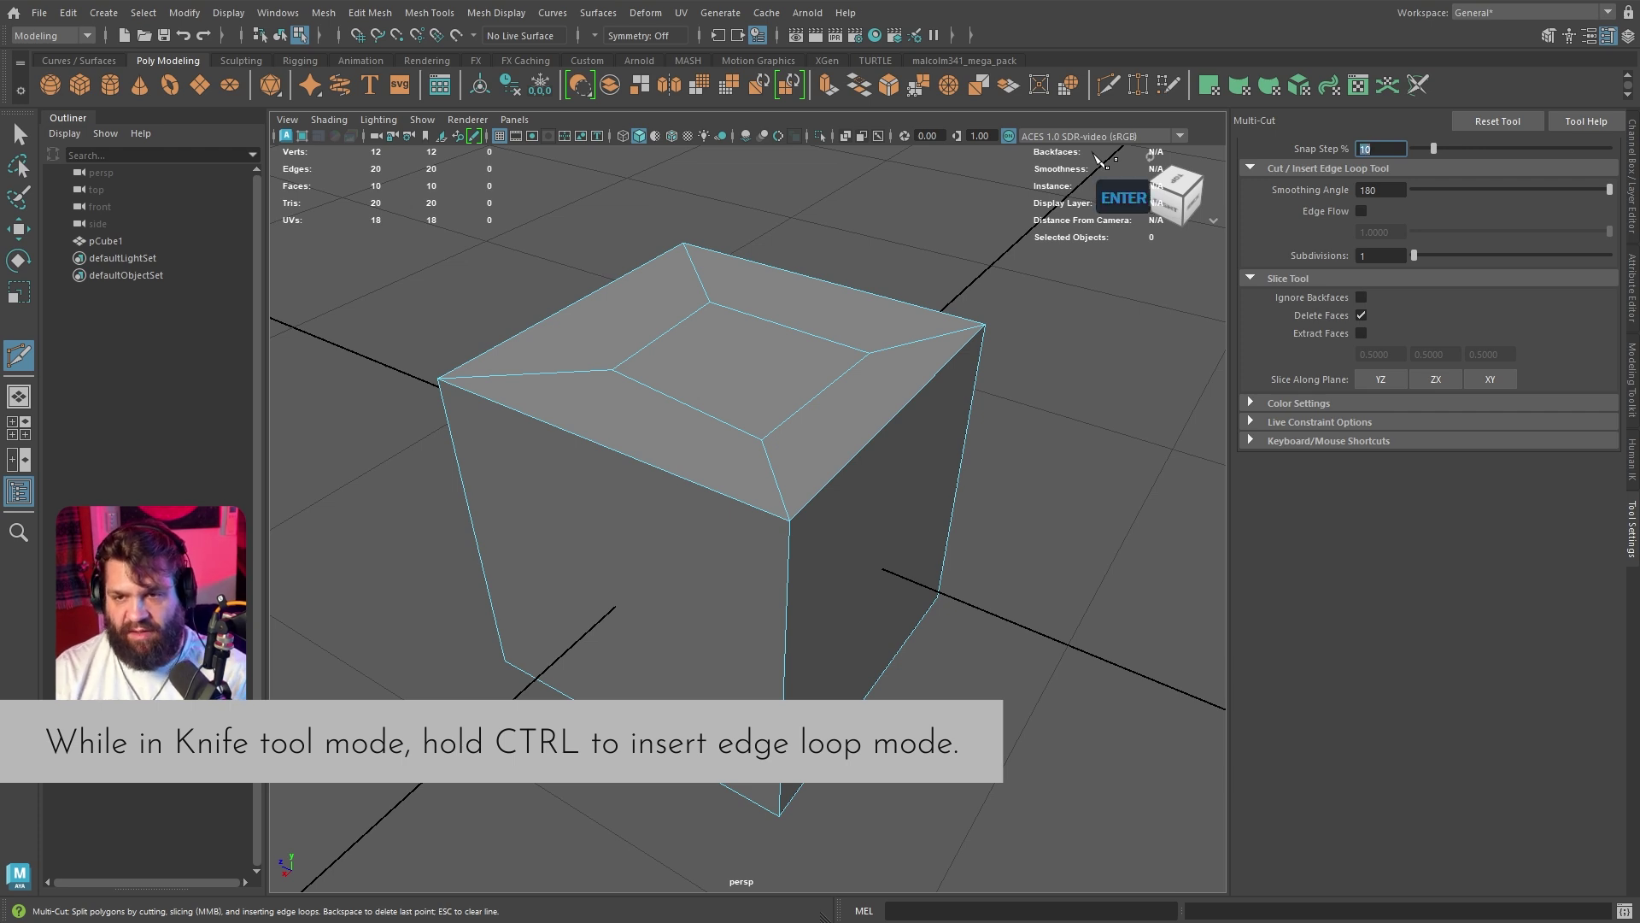
{"action": "left_click", "coordinate": [1376, 255]}
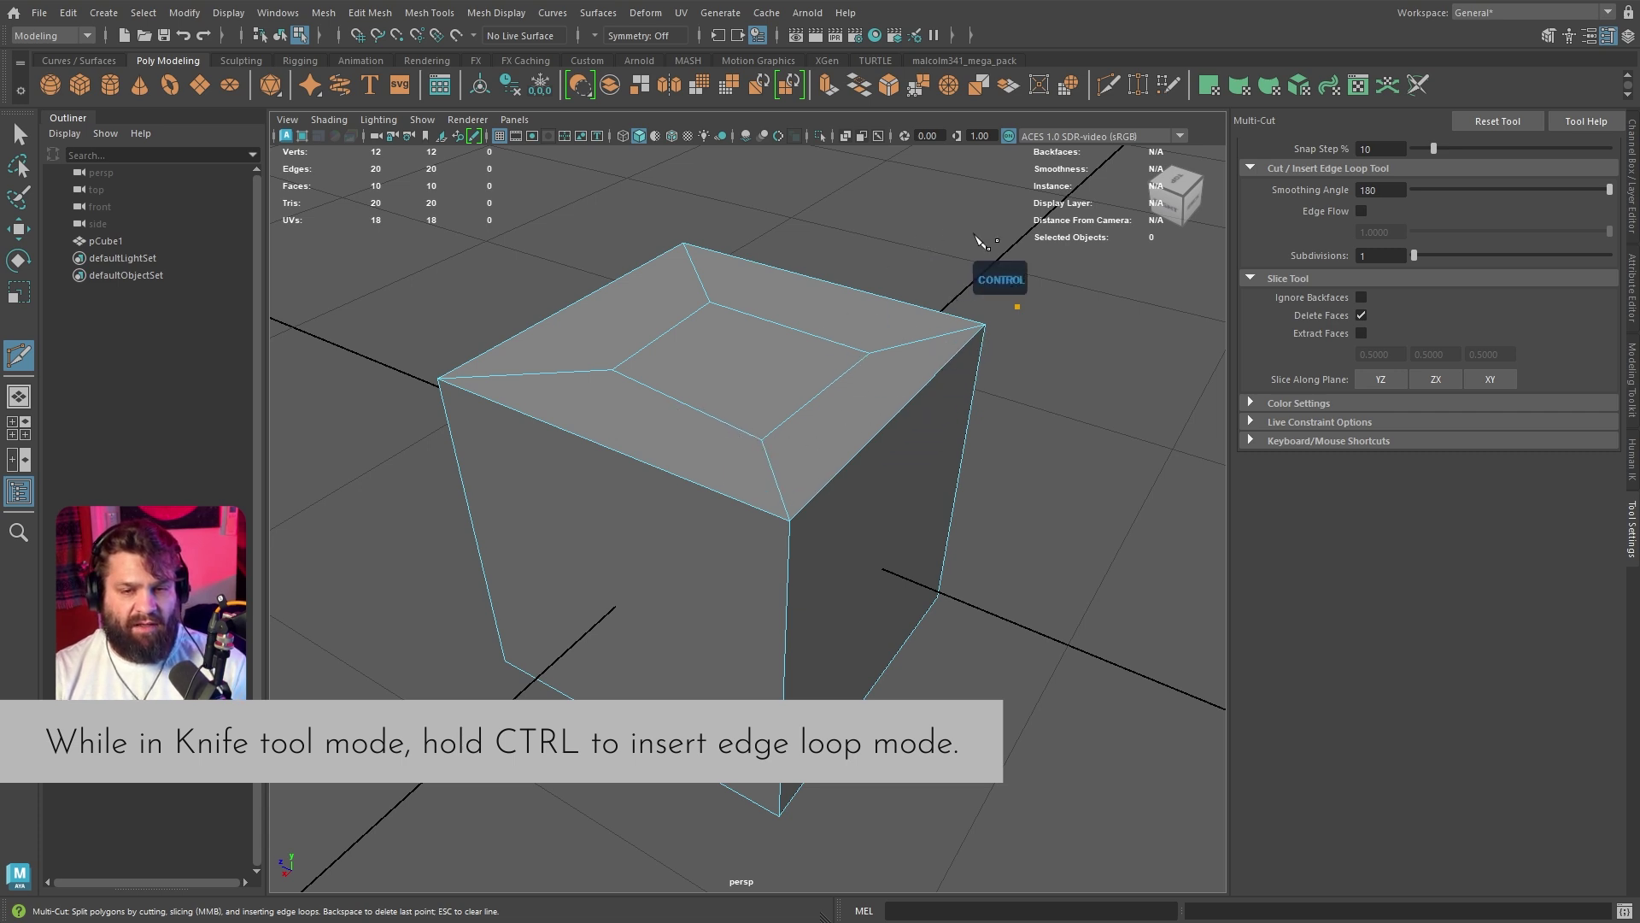
{"action": "left_click", "coordinate": [1117, 334]}
{"action": "key", "text": "ctrl+z"}
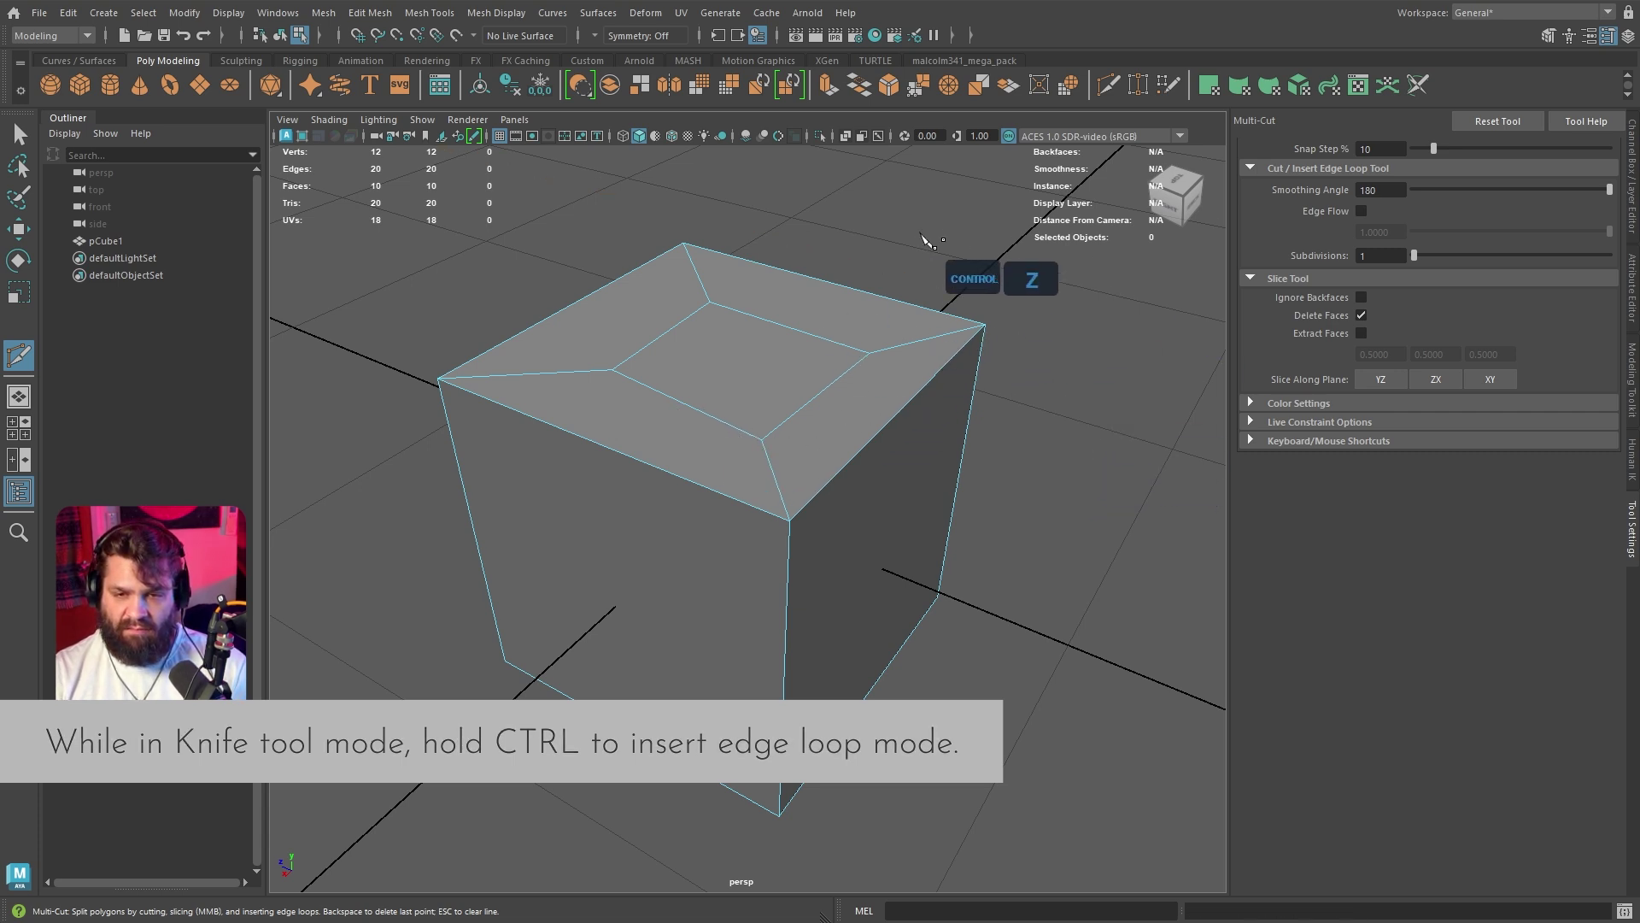
{"action": "left_click", "coordinate": [868, 351]}
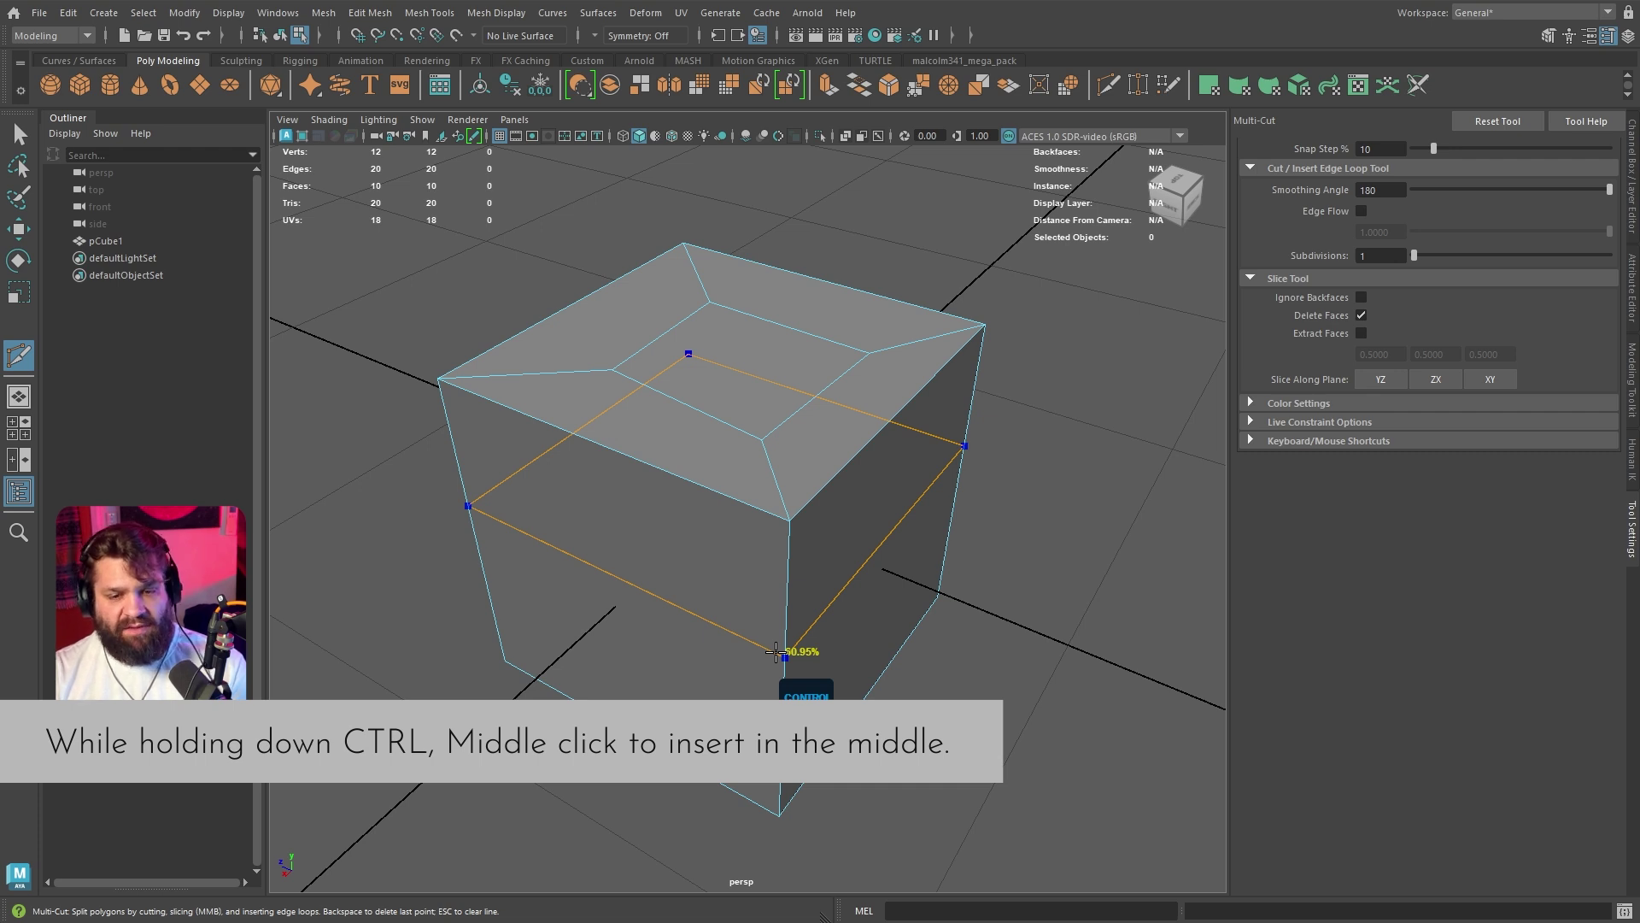
Insert ten centred edge loops that divide each side of the cube into a 4 by 4 grid and split the border around the top's inner quad.
{"action": "middle_click", "coordinate": [784, 681], "text": "ctrl"}
{"action": "middle_click", "coordinate": [678, 635], "text": "ctrl"}
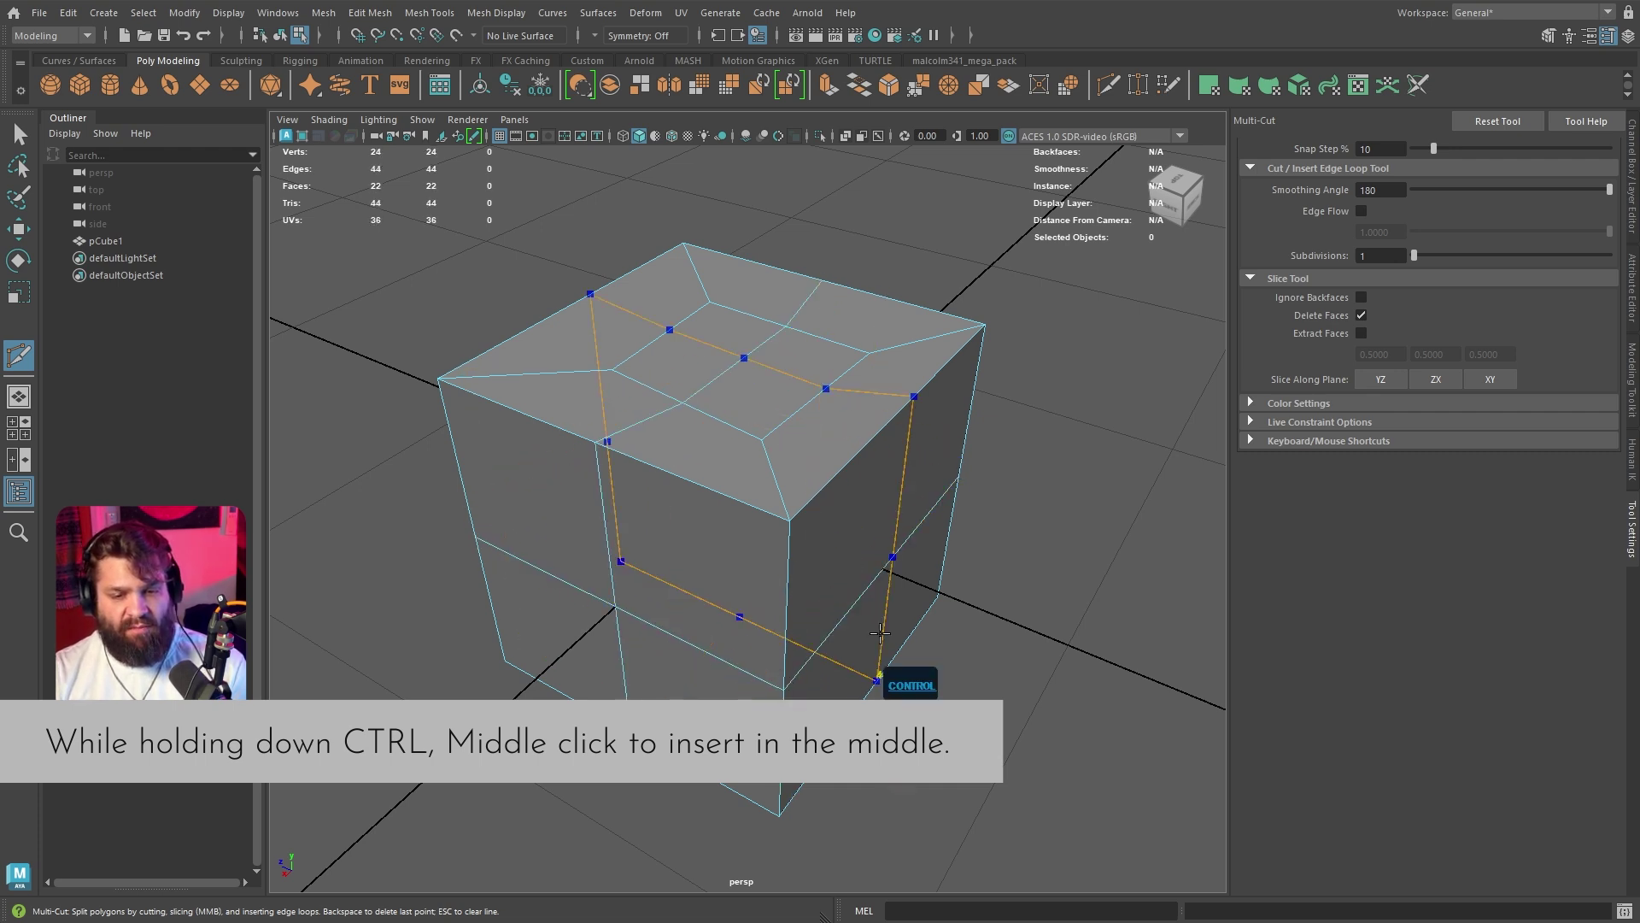
{"action": "middle_click", "coordinate": [879, 641], "text": "ctrl"}
{"action": "middle_click", "coordinate": [709, 748], "text": "ctrl"}
{"action": "middle_click", "coordinate": [546, 571], "text": "ctrl"}
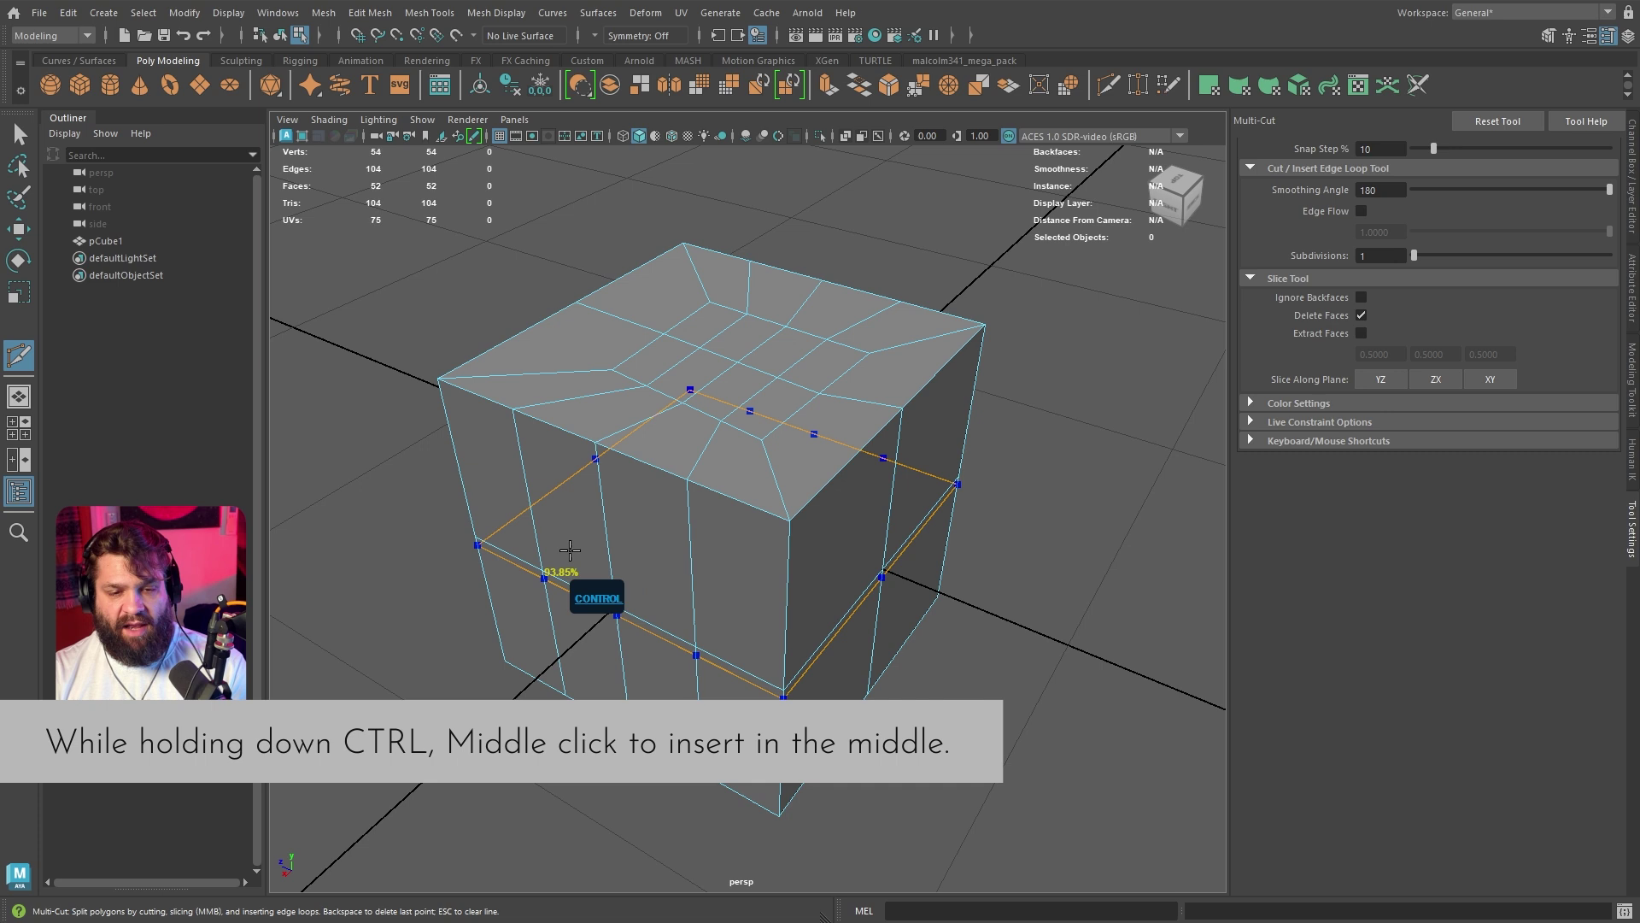
{"action": "middle_click", "coordinate": [523, 457], "text": "ctrl"}
{"action": "middle_click", "coordinate": [621, 656], "text": "ctrl"}
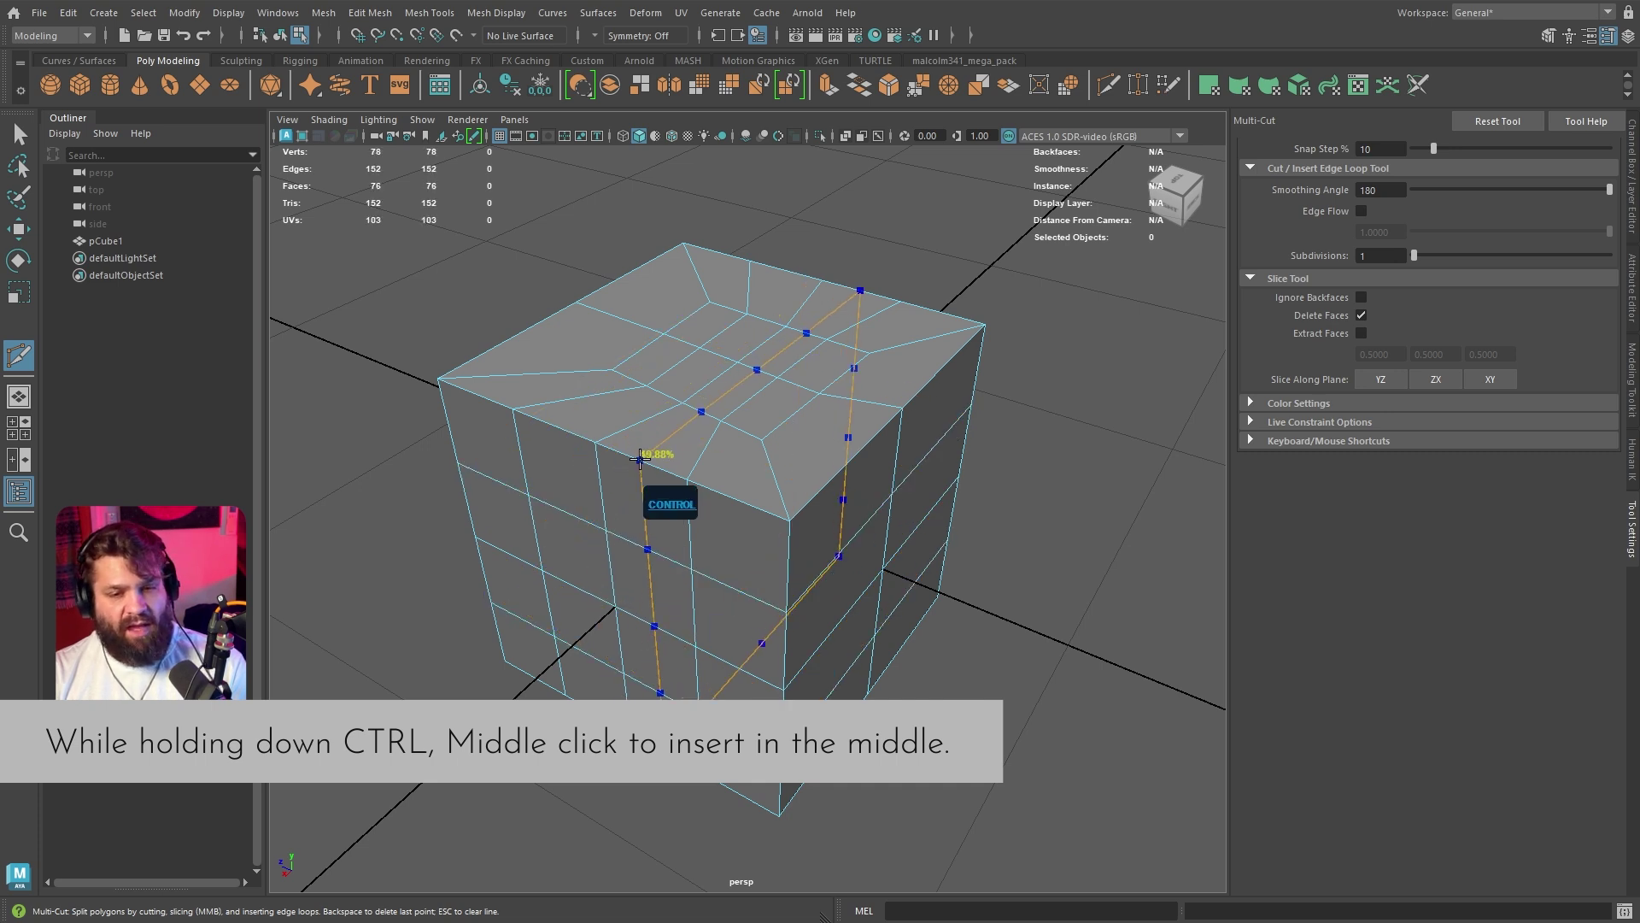
{"action": "middle_click", "coordinate": [708, 451], "text": "ctrl"}
{"action": "middle_click", "coordinate": [773, 420], "text": "ctrl"}
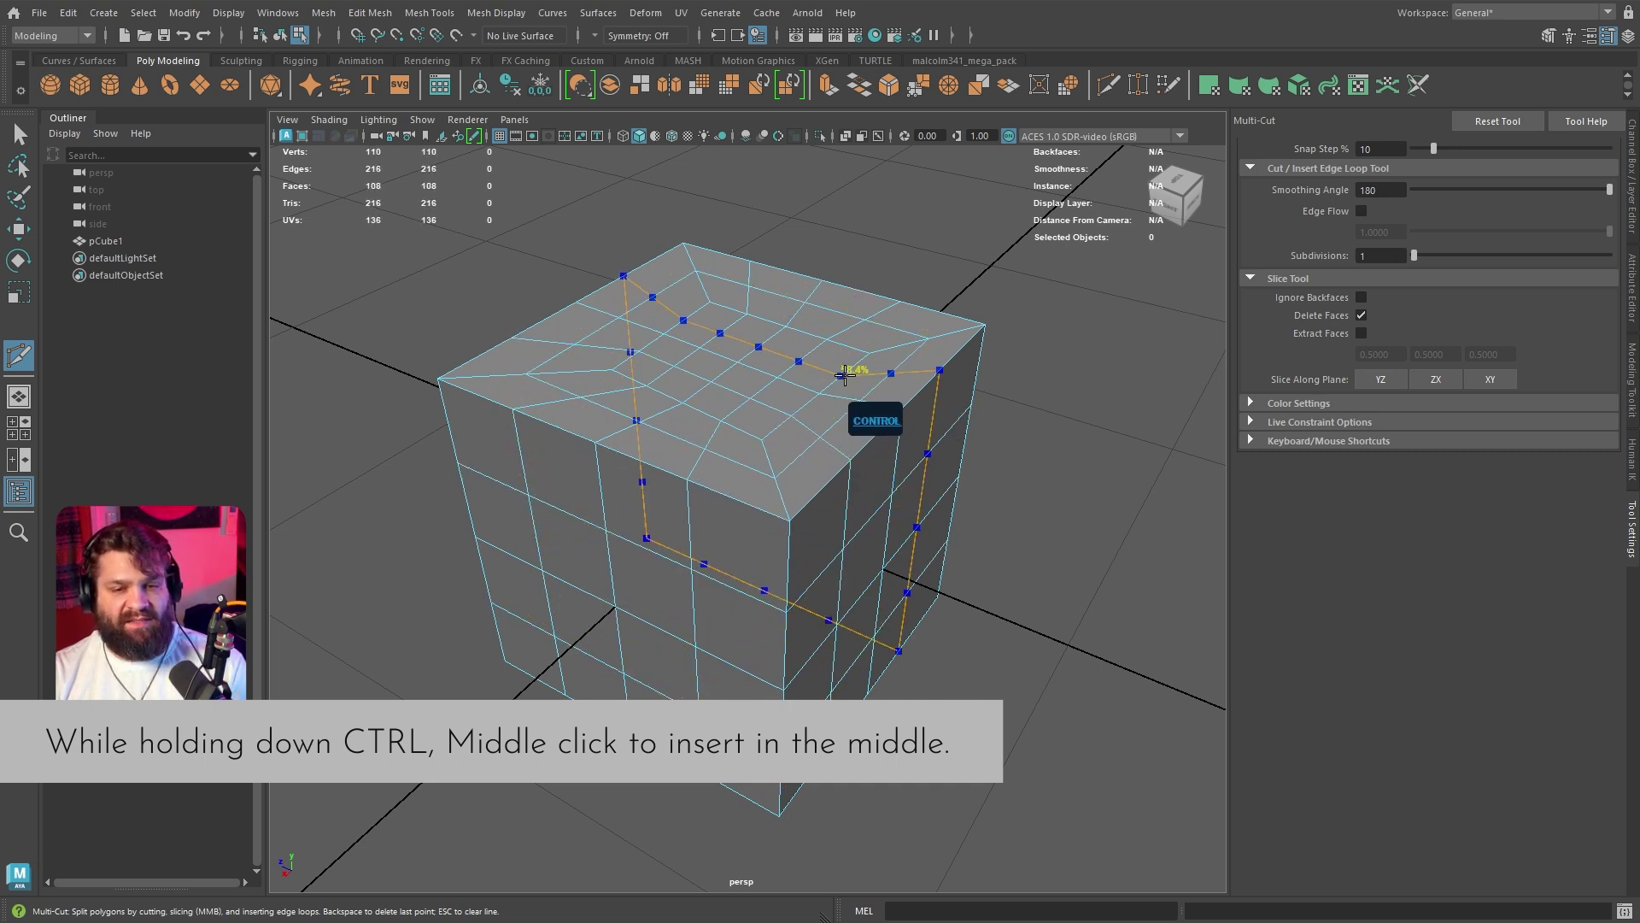
{"action": "middle_click", "coordinate": [844, 374], "text": "ctrl"}
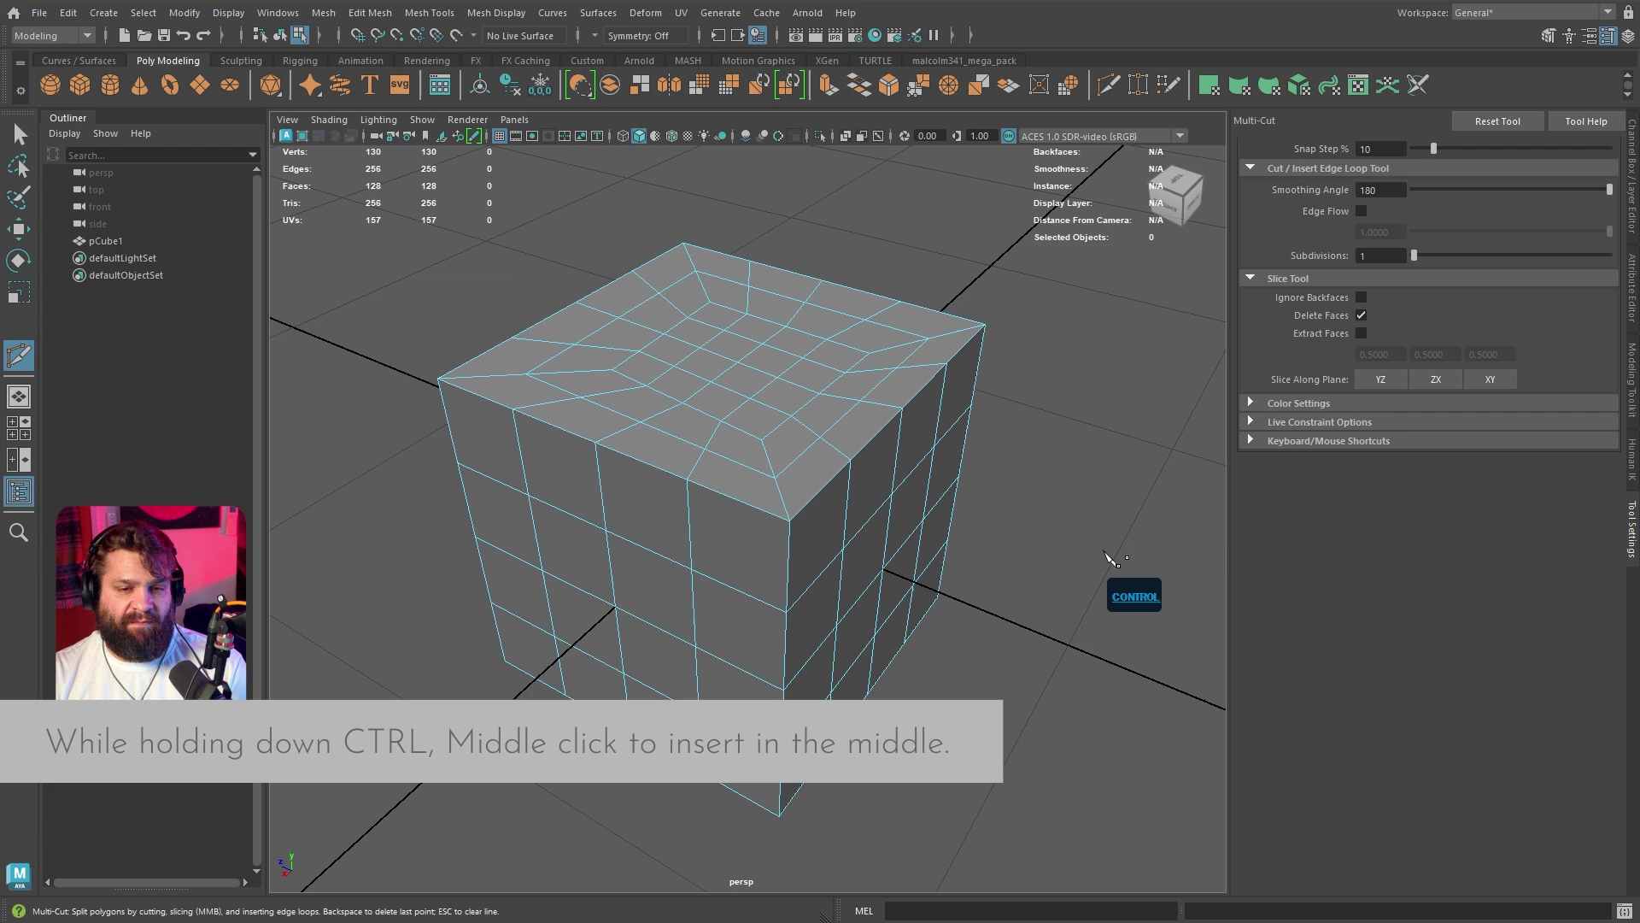
Undo all the centred edge loops, back to the cube with only the inner quad on its top face.
{"action": "key", "text": "ctrl+z"}
{"action": "key", "text": "ctrl+z"}
{"action": "key", "text": "ctrl+z"}
{"action": "key", "text": "ctrl+z"}
{"action": "key", "text": "ctrl+z"}
{"action": "key", "text": "ctrl+z"}
{"action": "key", "text": "ctrl+z"}
{"action": "key", "text": "ctrl+z"}
{"action": "key", "text": "ctrl+z"}
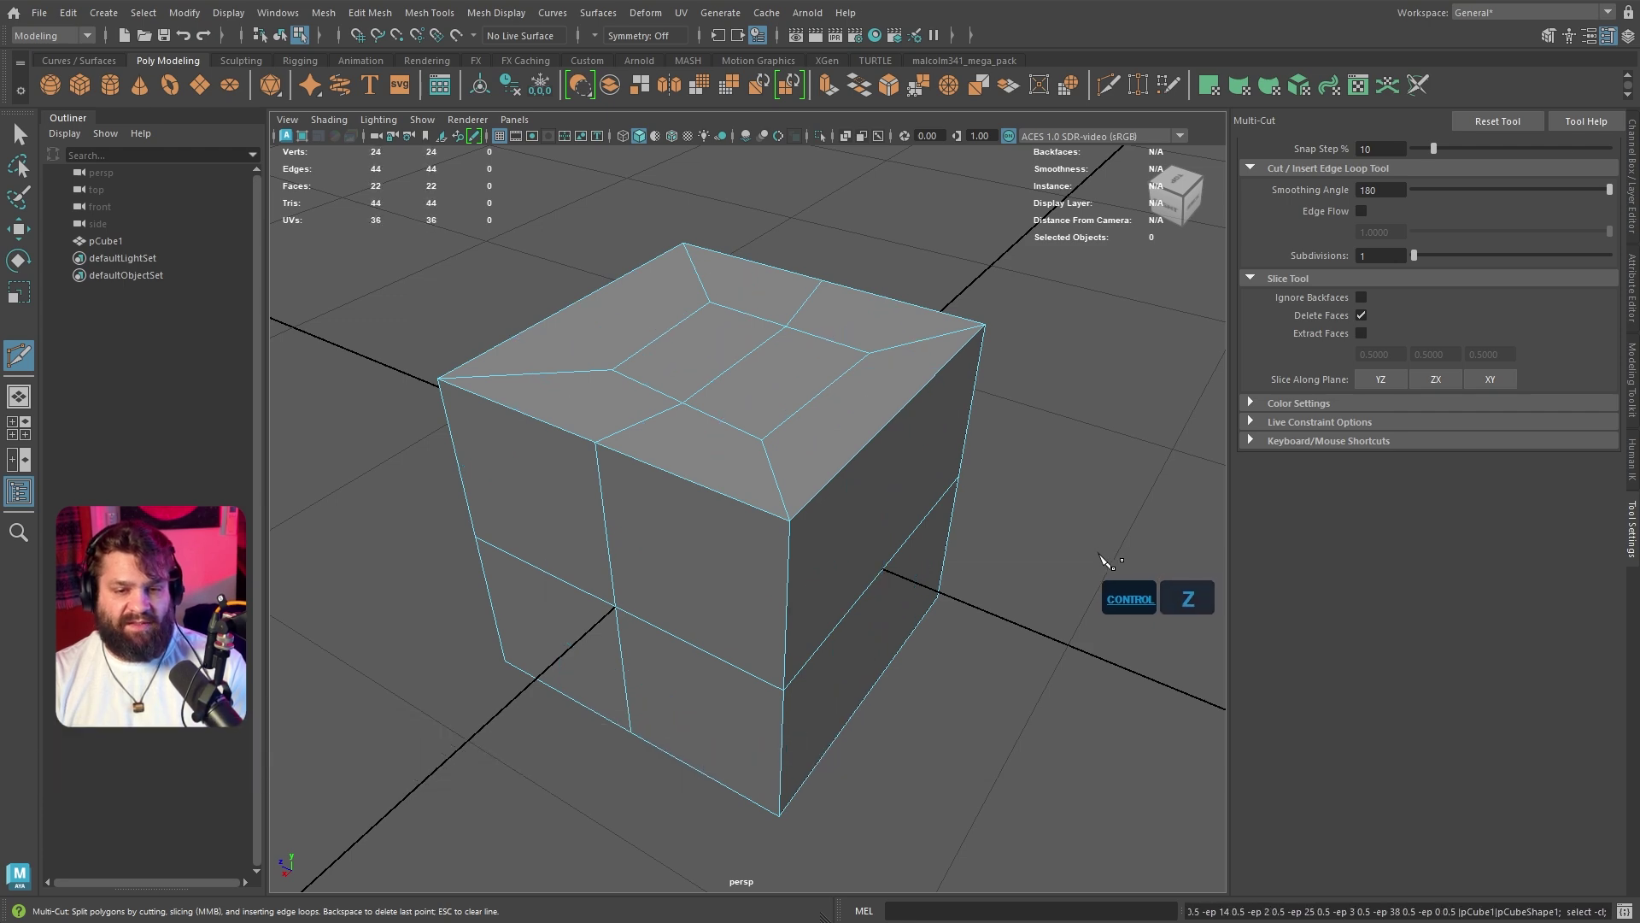
{"action": "key", "text": "ctrl+z"}
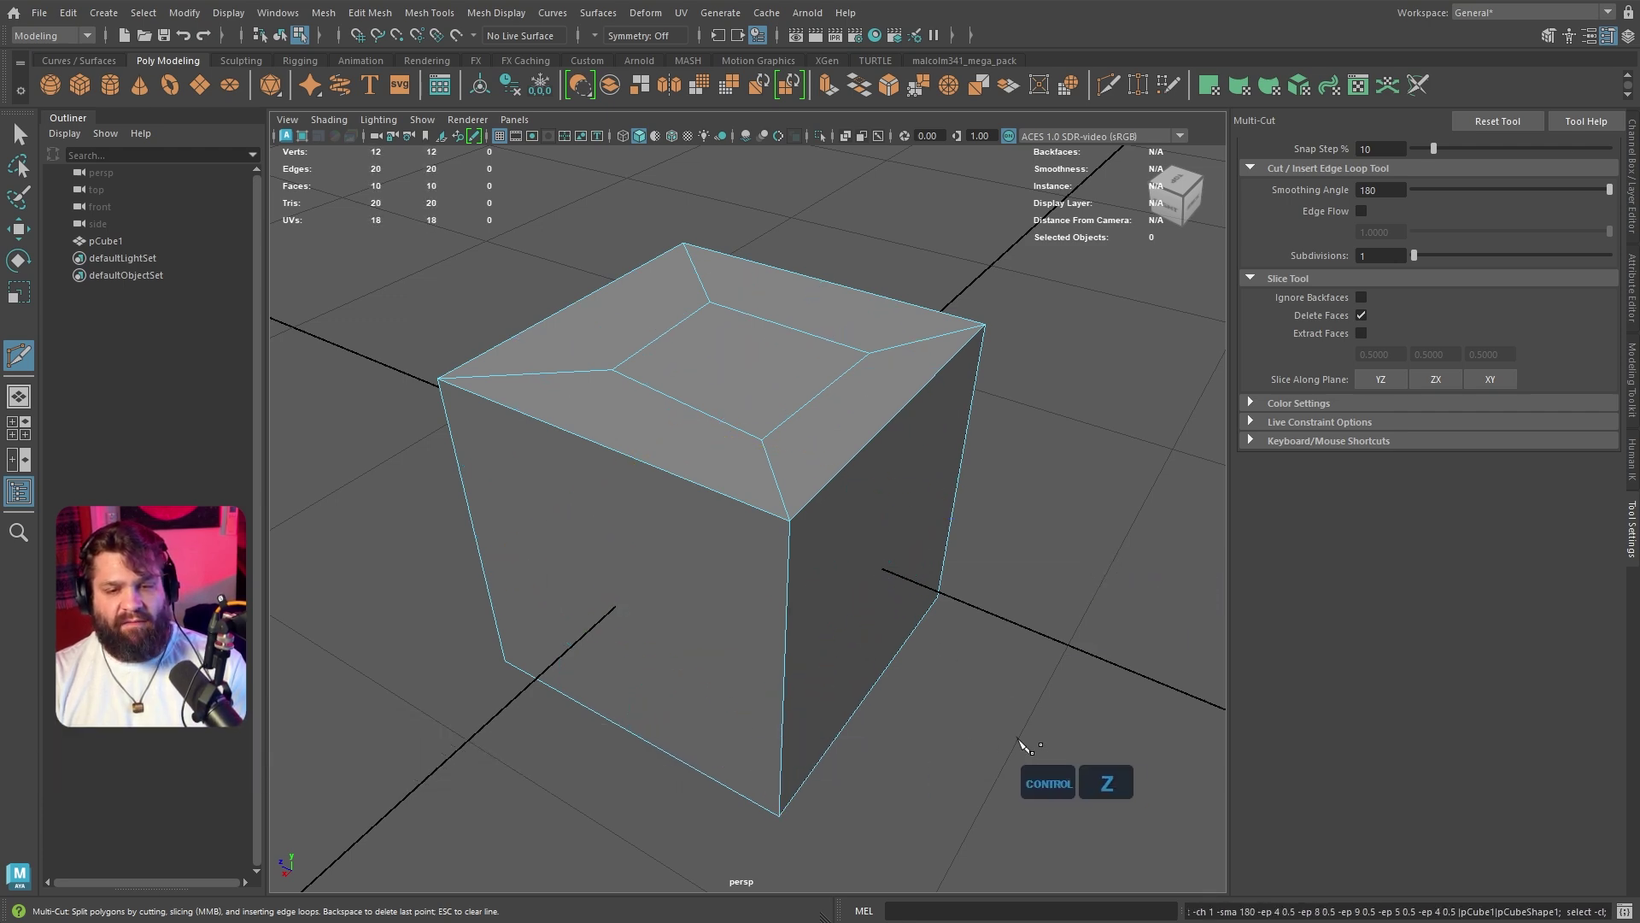
Insert centred edge loops in both directions across the cube's underside to divide it into a 4 by 4 grid.
{"action": "left_click_drag", "start_coordinate": [1029, 751], "coordinate": [832, 579], "text": "alt"}
{"action": "left_click", "coordinate": [763, 595], "text": "ctrl"}
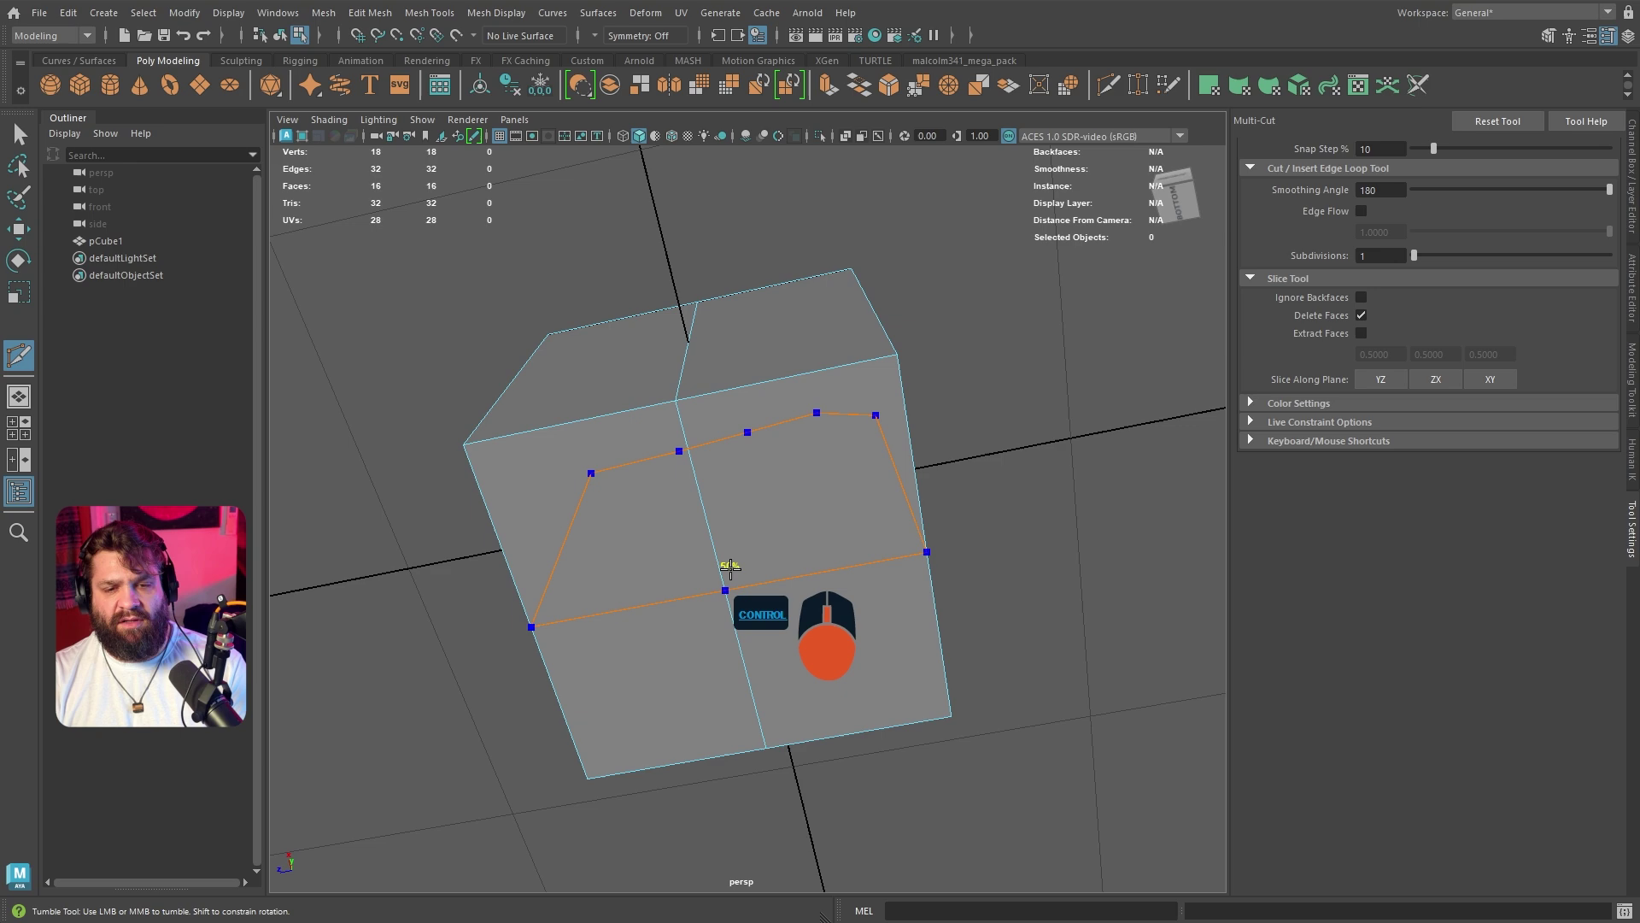
{"action": "left_click", "coordinate": [726, 577], "text": "ctrl"}
{"action": "left_click", "coordinate": [717, 504], "text": "ctrl"}
{"action": "left_click", "coordinate": [734, 666], "text": "ctrl"}
{"action": "left_click", "coordinate": [803, 583], "text": "ctrl"}
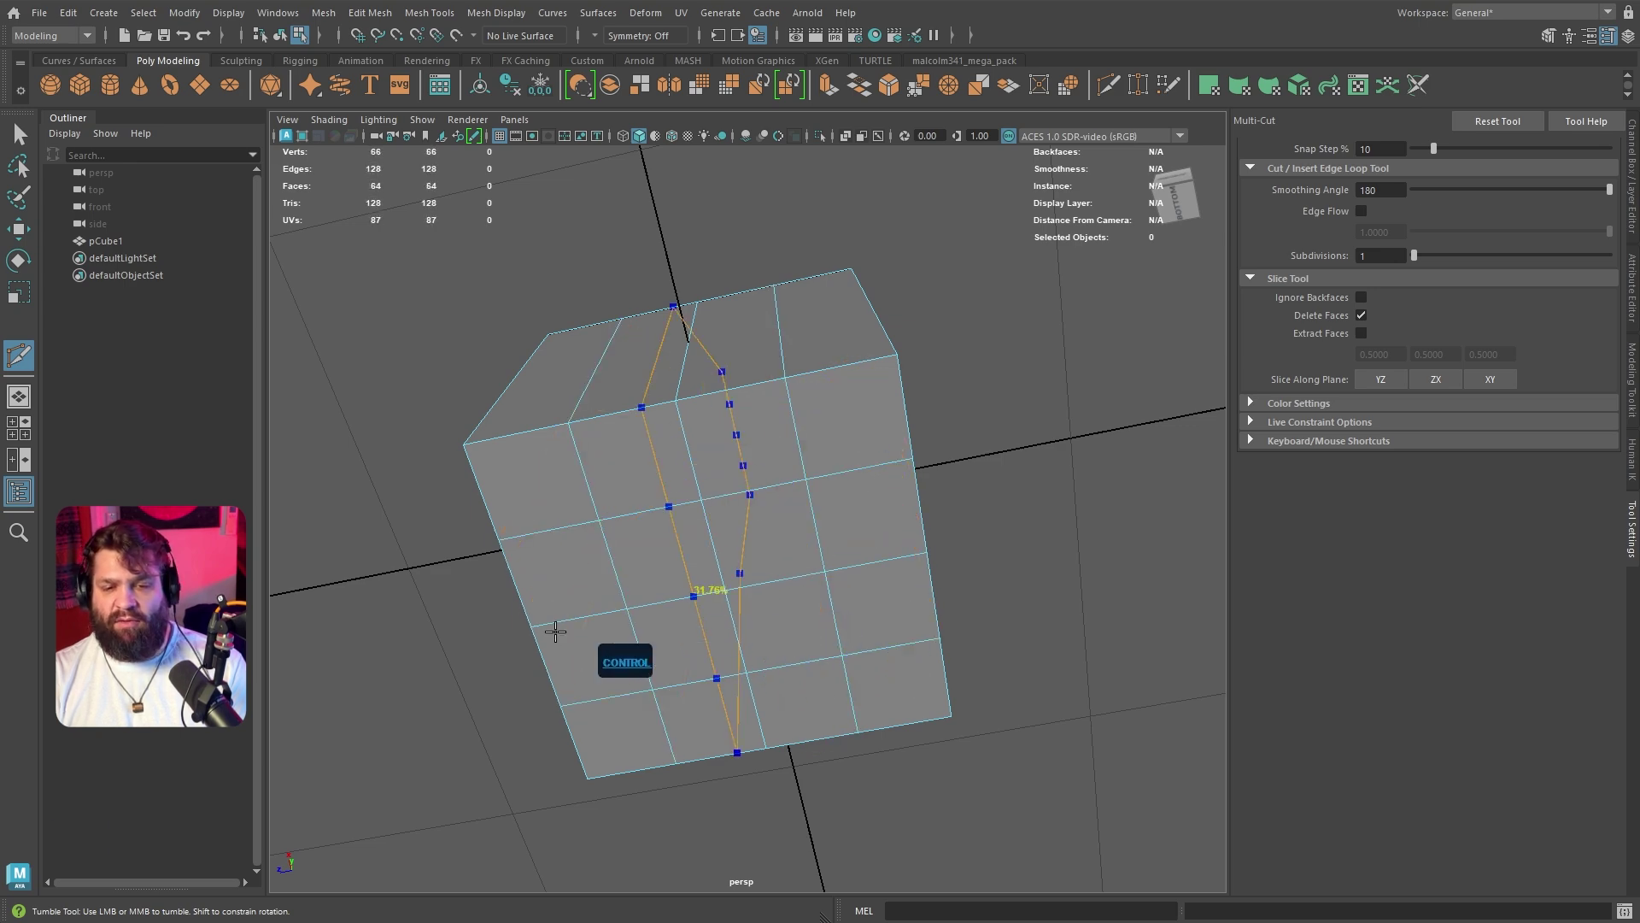
{"action": "left_click", "coordinate": [706, 593], "text": "ctrl"}
Undo the edge loops that cross the cube's underside.
{"action": "left_click_drag", "start_coordinate": [469, 743], "coordinate": [733, 795], "text": "alt"}
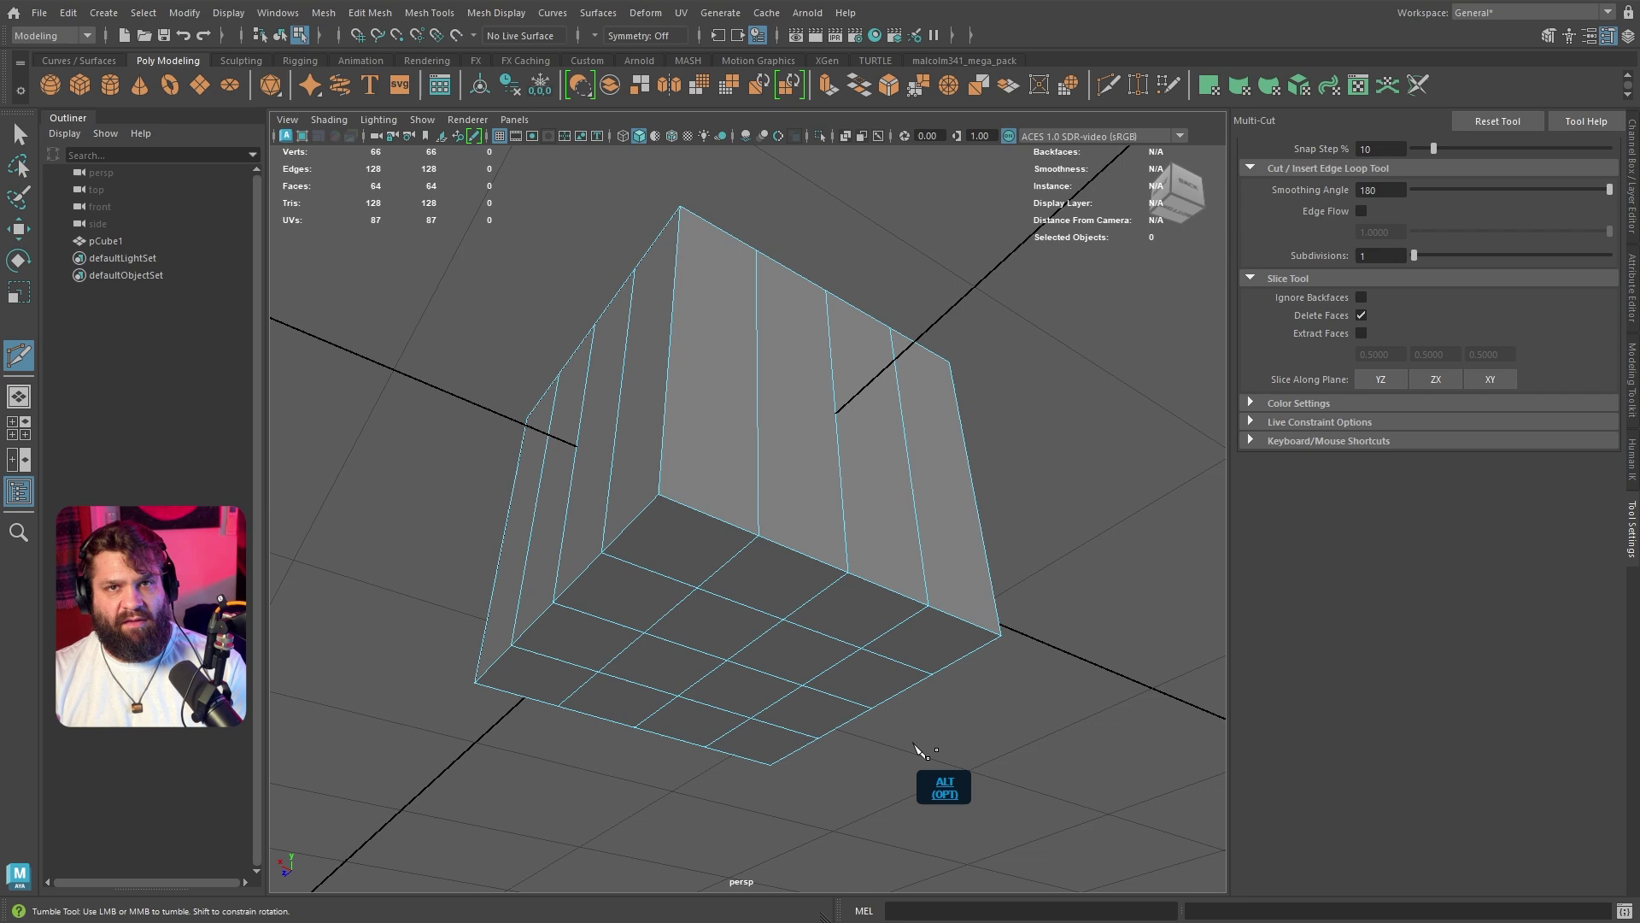
{"action": "key", "text": "ctrl+z"}
{"action": "key", "text": "ctrl+z"}
{"action": "key", "text": "ctrl+z"}
{"action": "key", "text": "ctrl+z"}
{"action": "key", "text": "ctrl+z"}
{"action": "key", "text": "ctrl+z"}
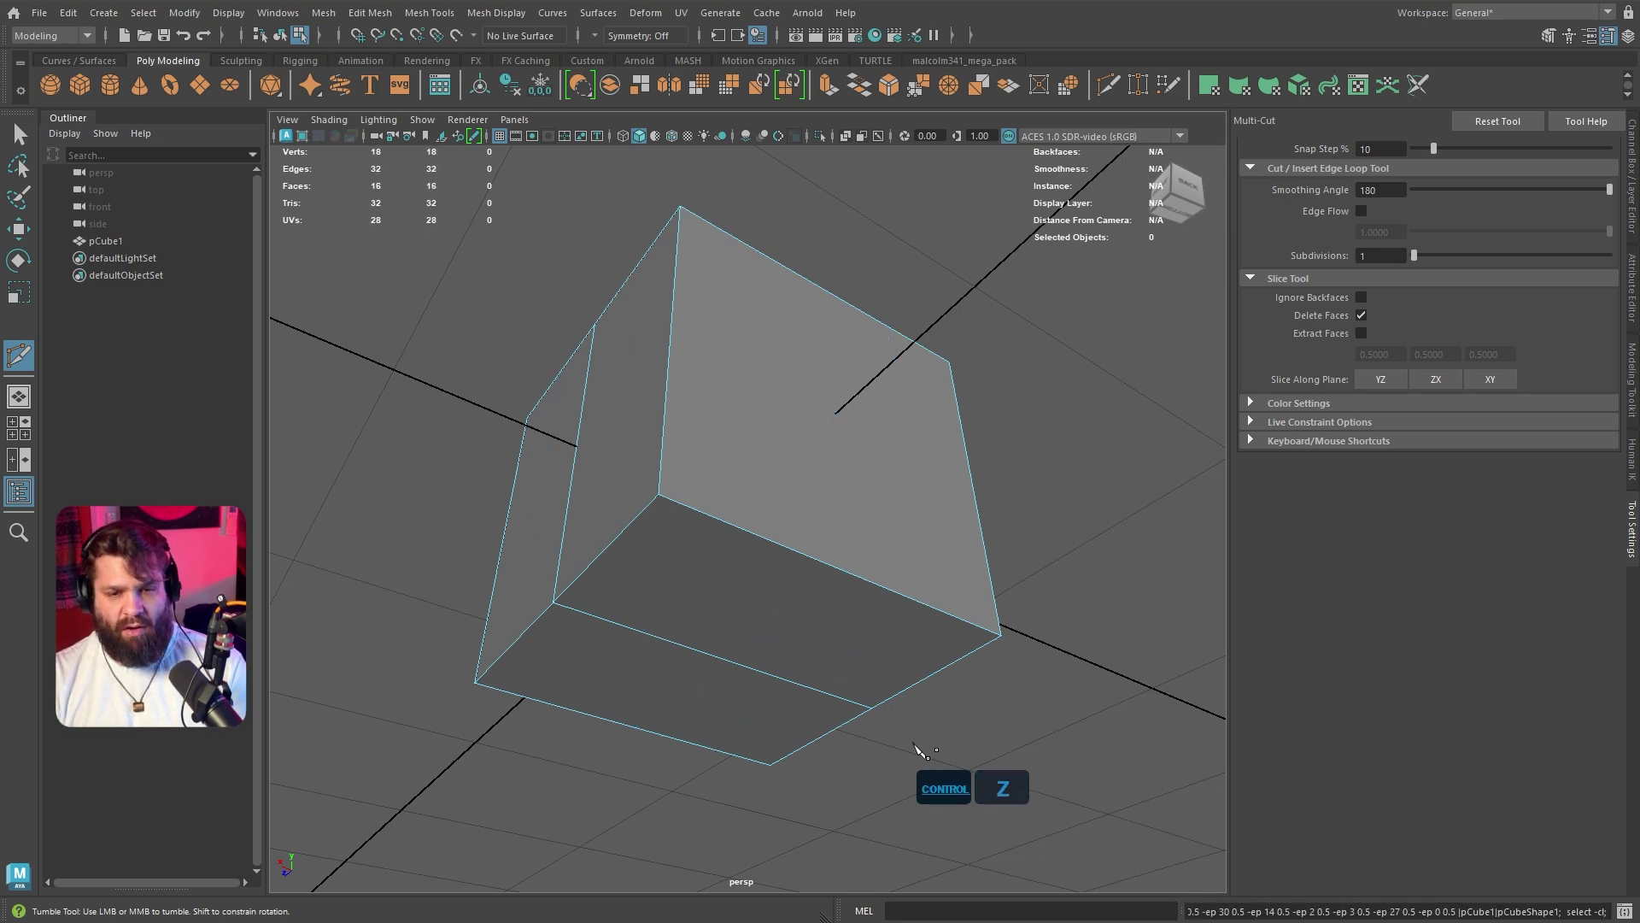
{"action": "left_click_drag", "start_coordinate": [990, 514], "coordinate": [1011, 674], "text": "alt"}
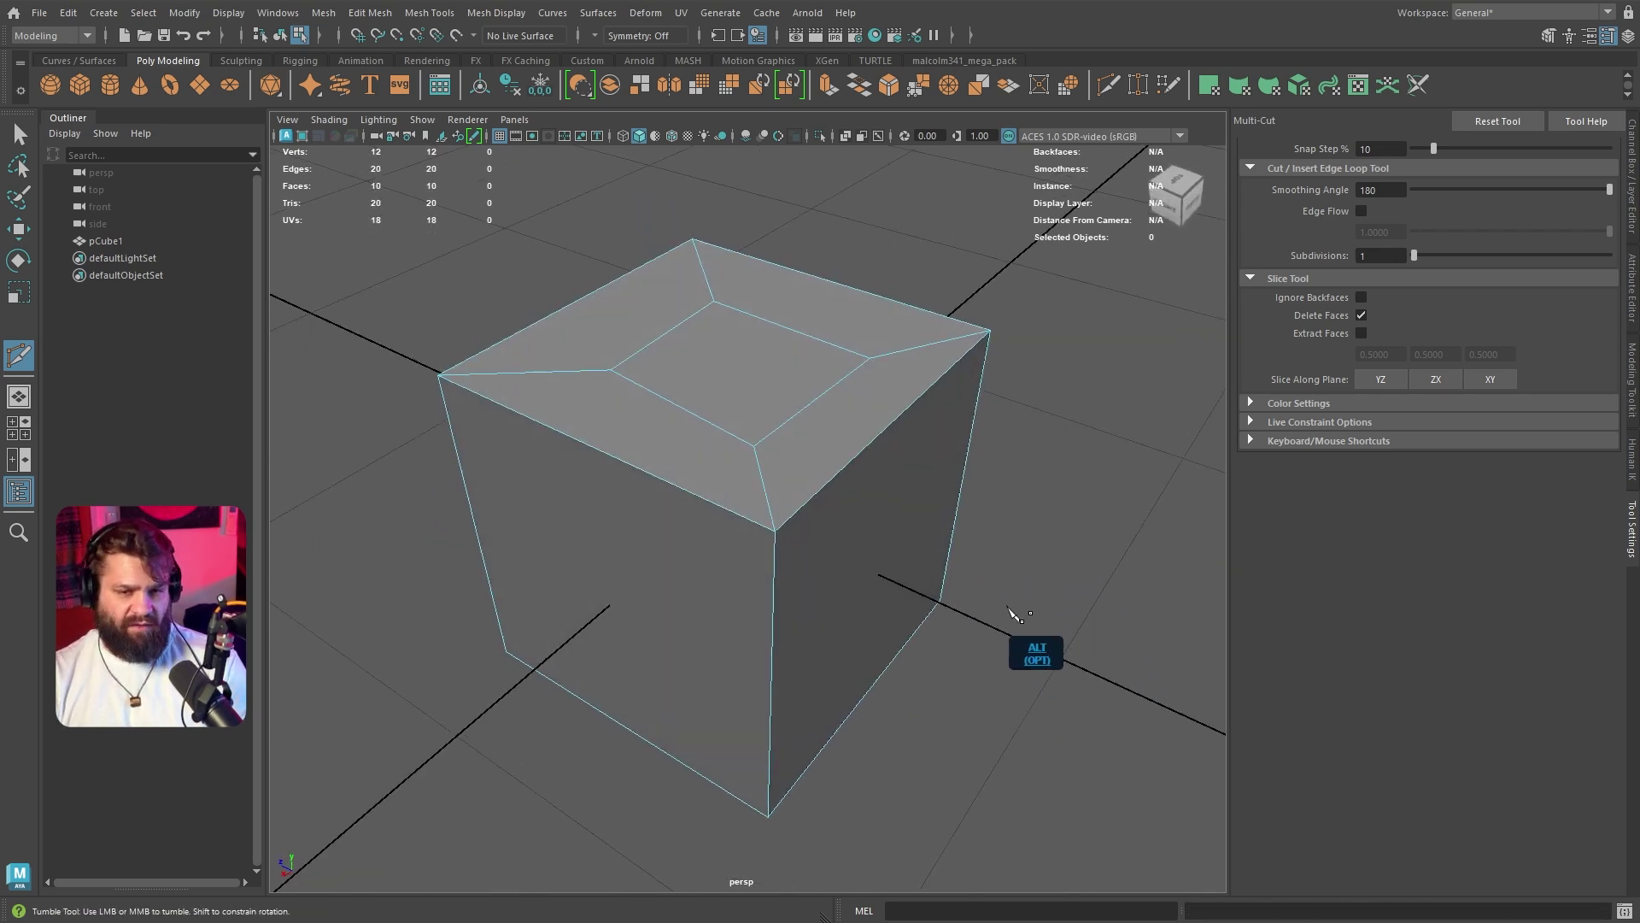
Try a centred edge loop around the top face's border and a cut from the inner quad's front corner, undoing both.
{"action": "middle_click_drag", "start_coordinate": [1008, 546], "coordinate": [1032, 555], "text": "alt"}
{"action": "right_click_drag", "start_coordinate": [959, 527], "coordinate": [1109, 507], "text": "alt"}
{"action": "left_click", "coordinate": [799, 473], "text": "ctrl"}
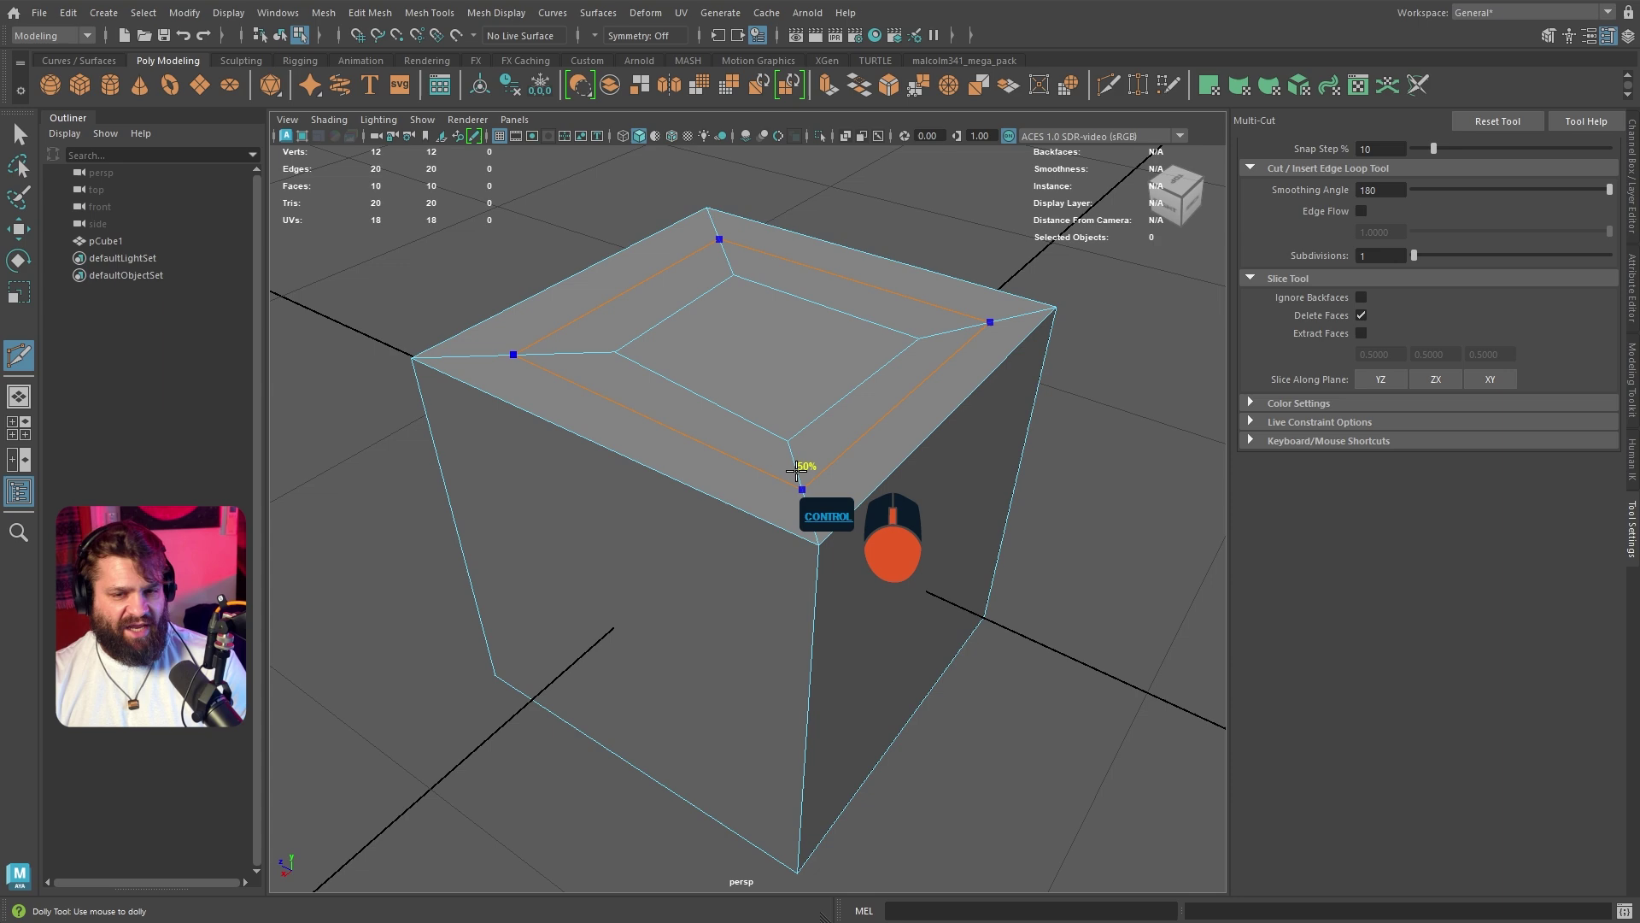
{"action": "key", "text": "ctrl+z"}
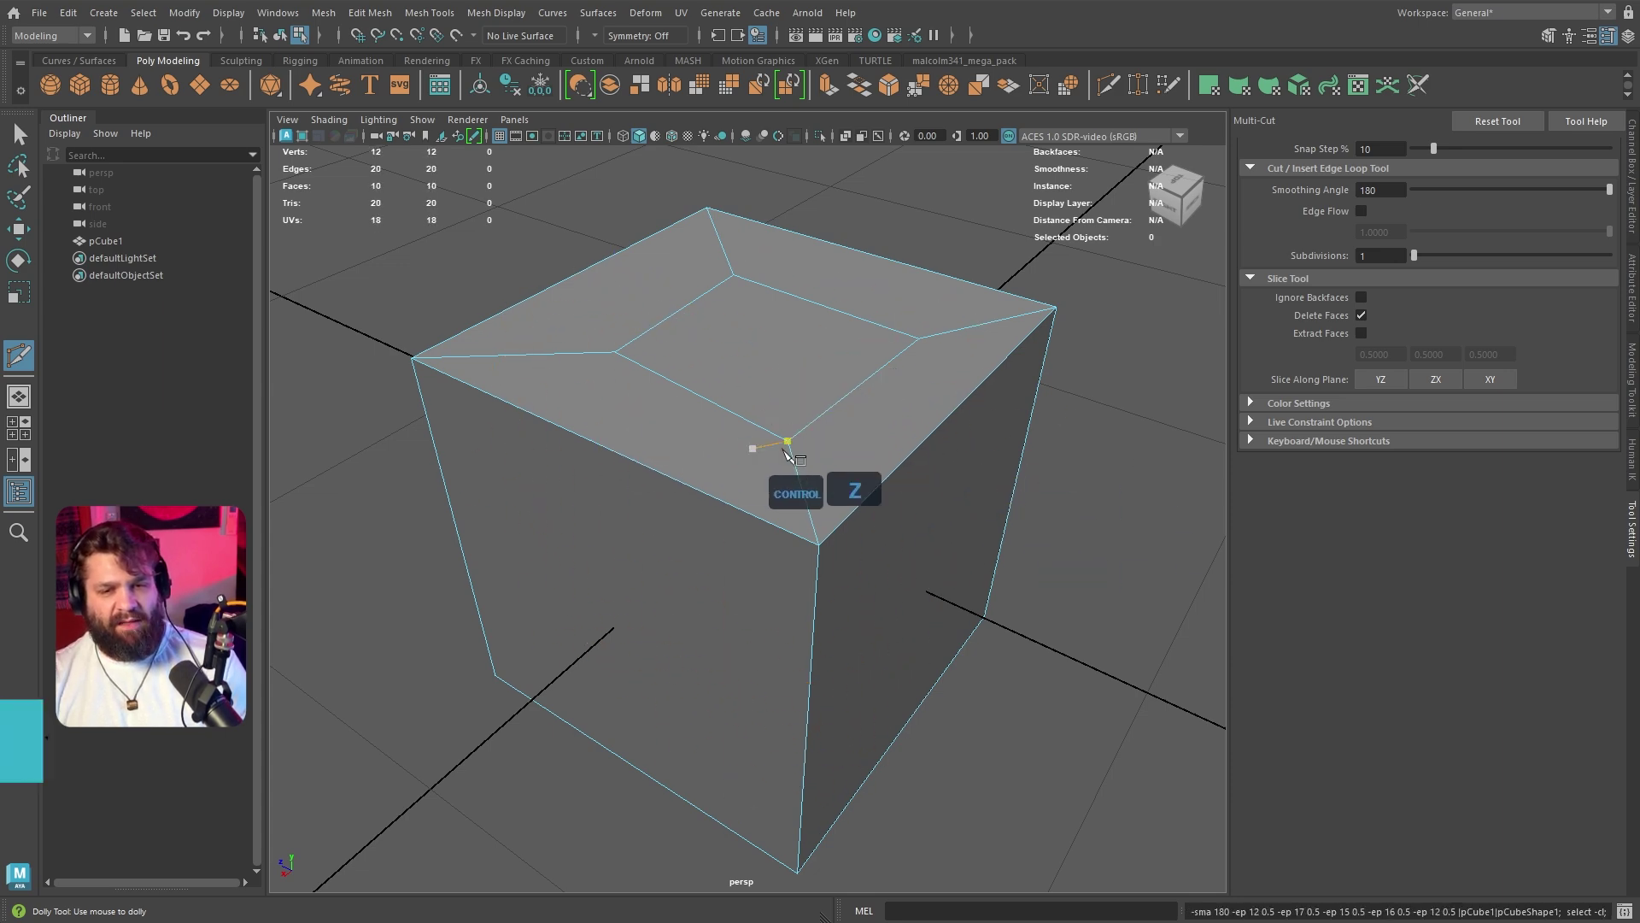
{"action": "left_click", "coordinate": [787, 441]}
{"action": "key", "text": "ctrl+z"}
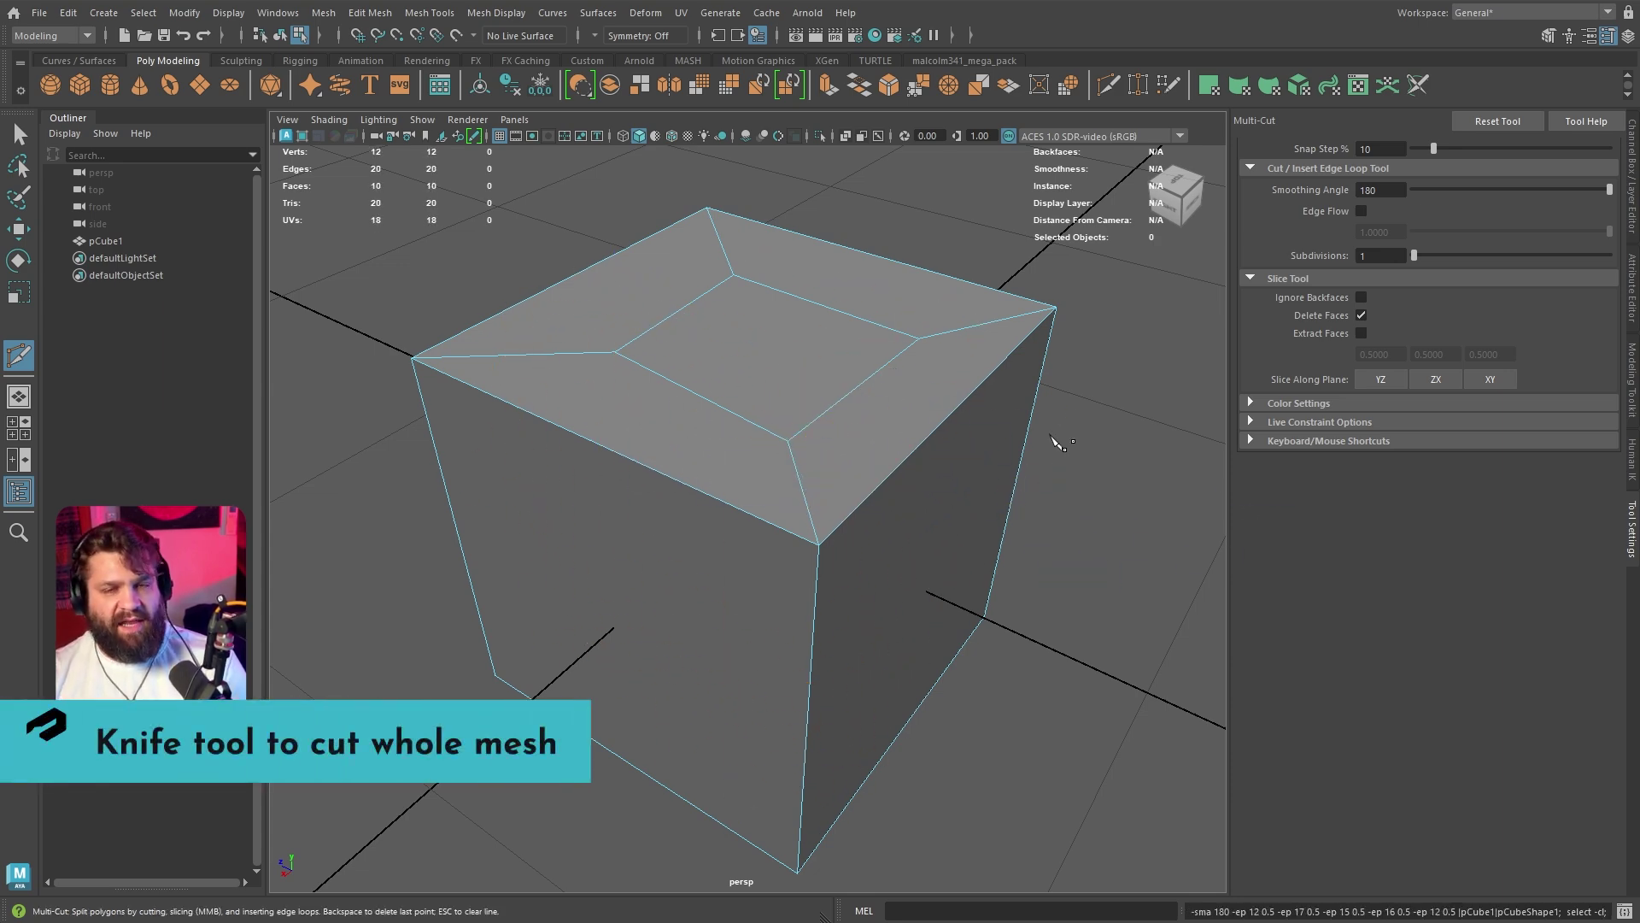
Remove the inner quad and its corner edges from the top face to leave a plain cube.
{"action": "left_click_drag", "start_coordinate": [1060, 442], "coordinate": [773, 379], "text": "alt"}
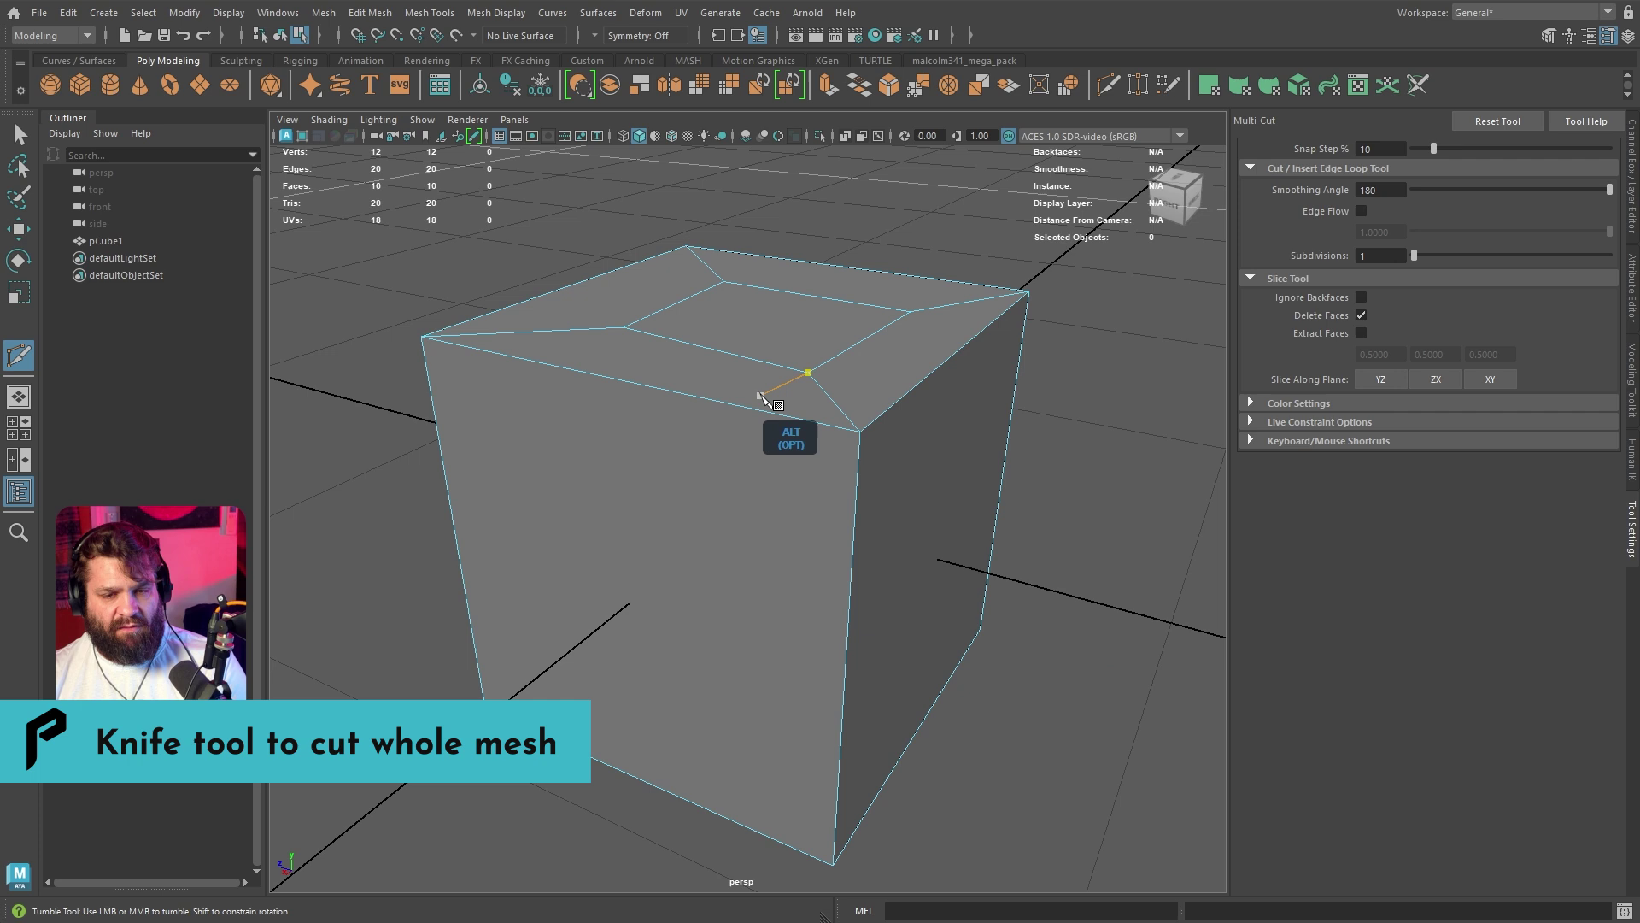
{"action": "key", "text": "Delete"}
{"action": "key", "text": "Delete"}
{"action": "key", "text": "Delete"}
{"action": "key", "text": "Delete"}
{"action": "key", "text": "Delete"}
{"action": "key", "text": "Delete"}
{"action": "key", "text": "Delete"}
{"action": "key", "text": "Delete"}
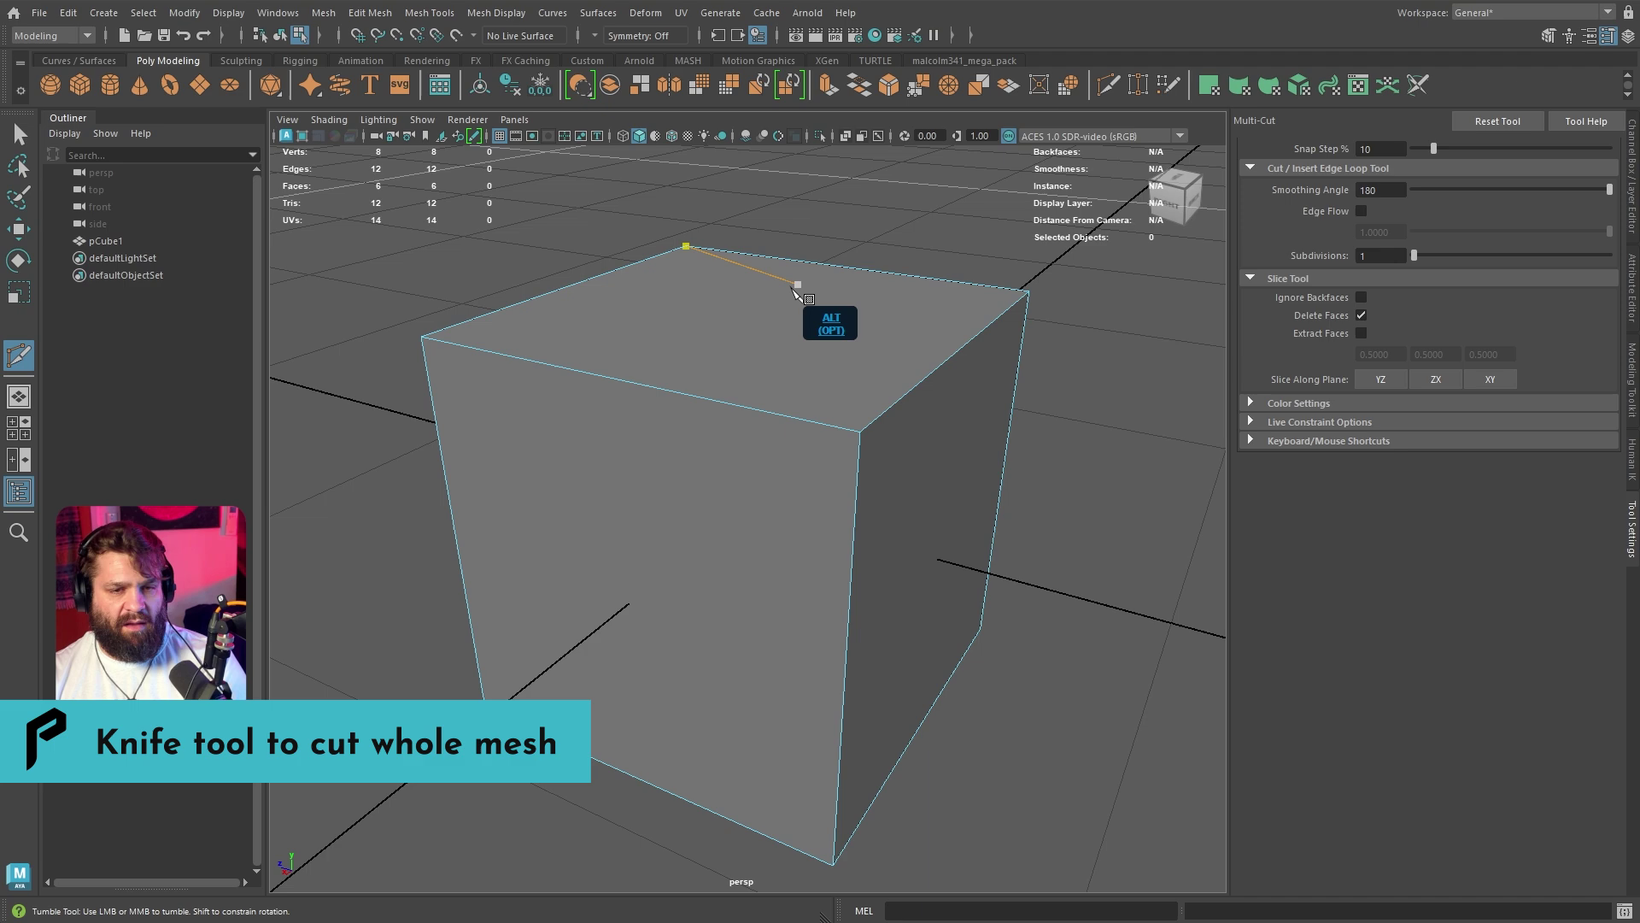
Turn off Delete Faces for the Slice tool and slice the whole cube diagonally across one upper corner.
{"action": "left_click_drag", "start_coordinate": [800, 278], "coordinate": [912, 442], "text": "alt"}
{"action": "right_click_drag", "start_coordinate": [913, 442], "coordinate": [954, 480], "text": "alt"}
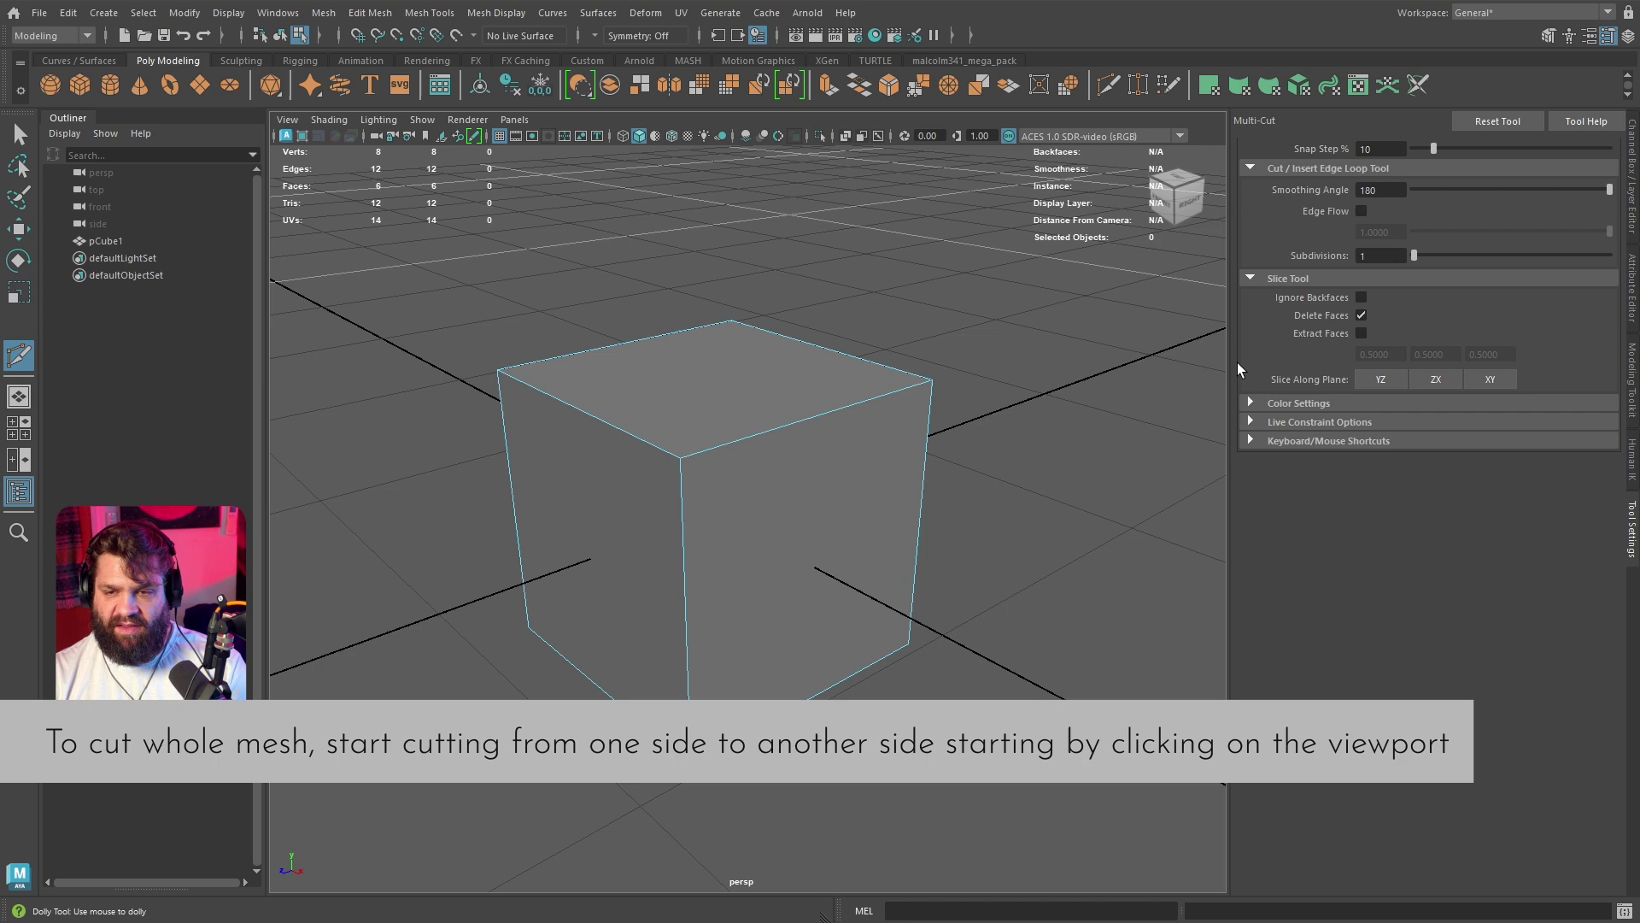
{"action": "left_click", "coordinate": [1362, 316]}
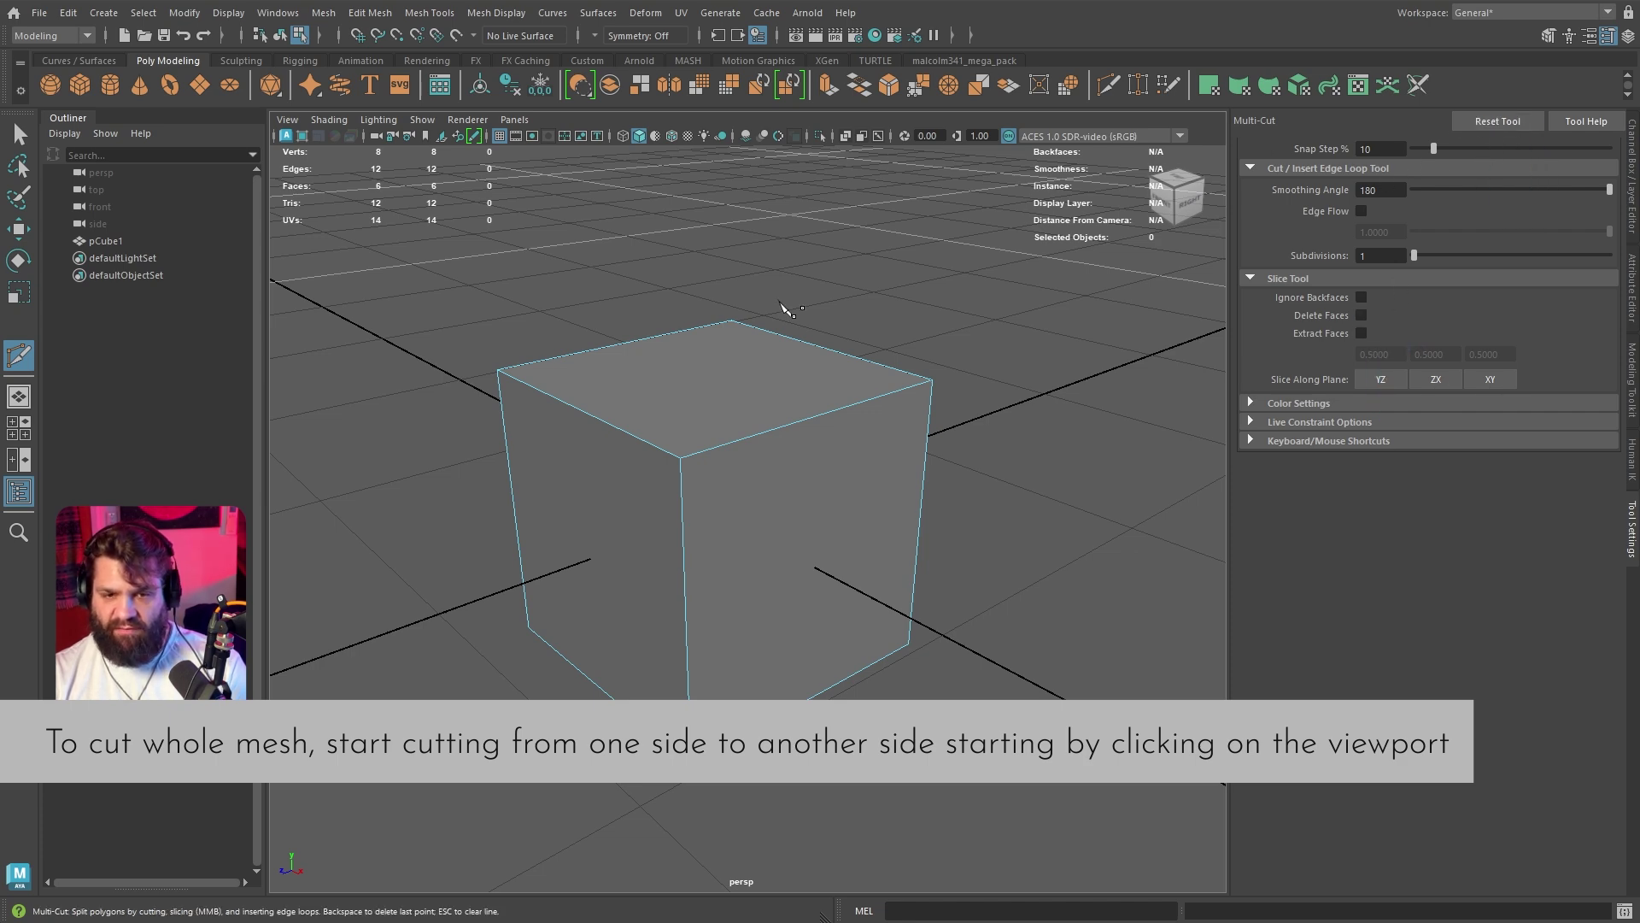
{"action": "left_click_drag", "start_coordinate": [787, 309], "coordinate": [957, 342], "text": "alt"}
{"action": "left_click_drag", "start_coordinate": [716, 214], "coordinate": [1017, 616]}
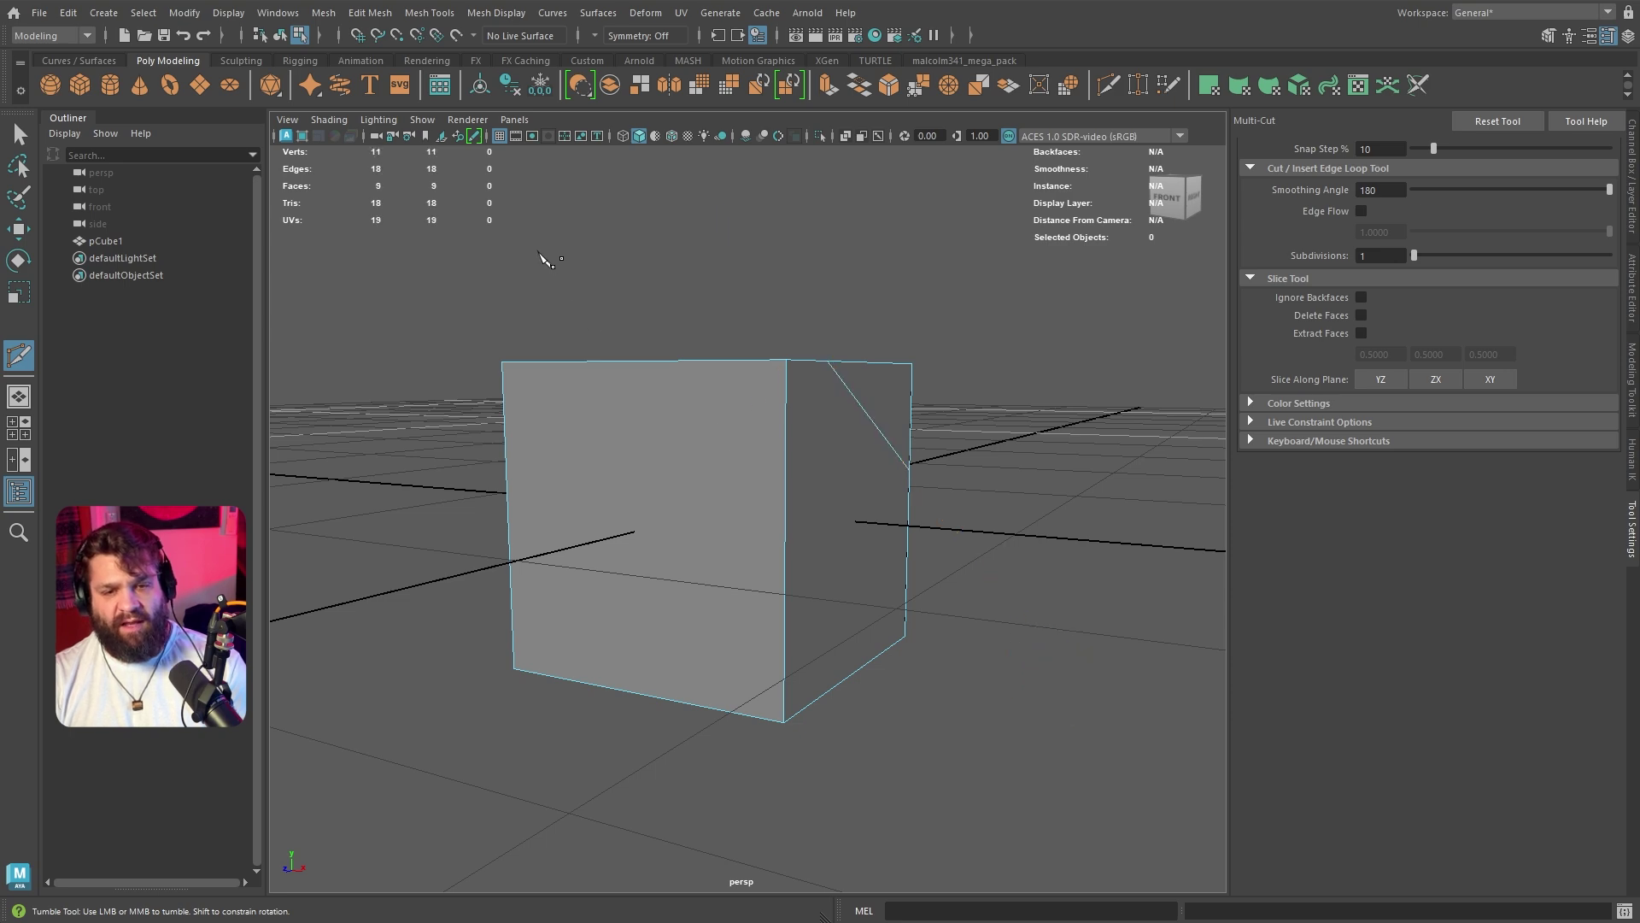
Slice the whole cube along two more diagonal lines and undo the slices.
{"action": "left_click_drag", "start_coordinate": [547, 259], "coordinate": [933, 609]}
{"action": "left_click_drag", "start_coordinate": [329, 369], "coordinate": [904, 608]}
{"action": "scroll", "coordinate": [947, 573], "scroll_direction": "down", "scroll_amount": 2, "text": "alt"}
{"action": "key", "text": "ctrl+z"}
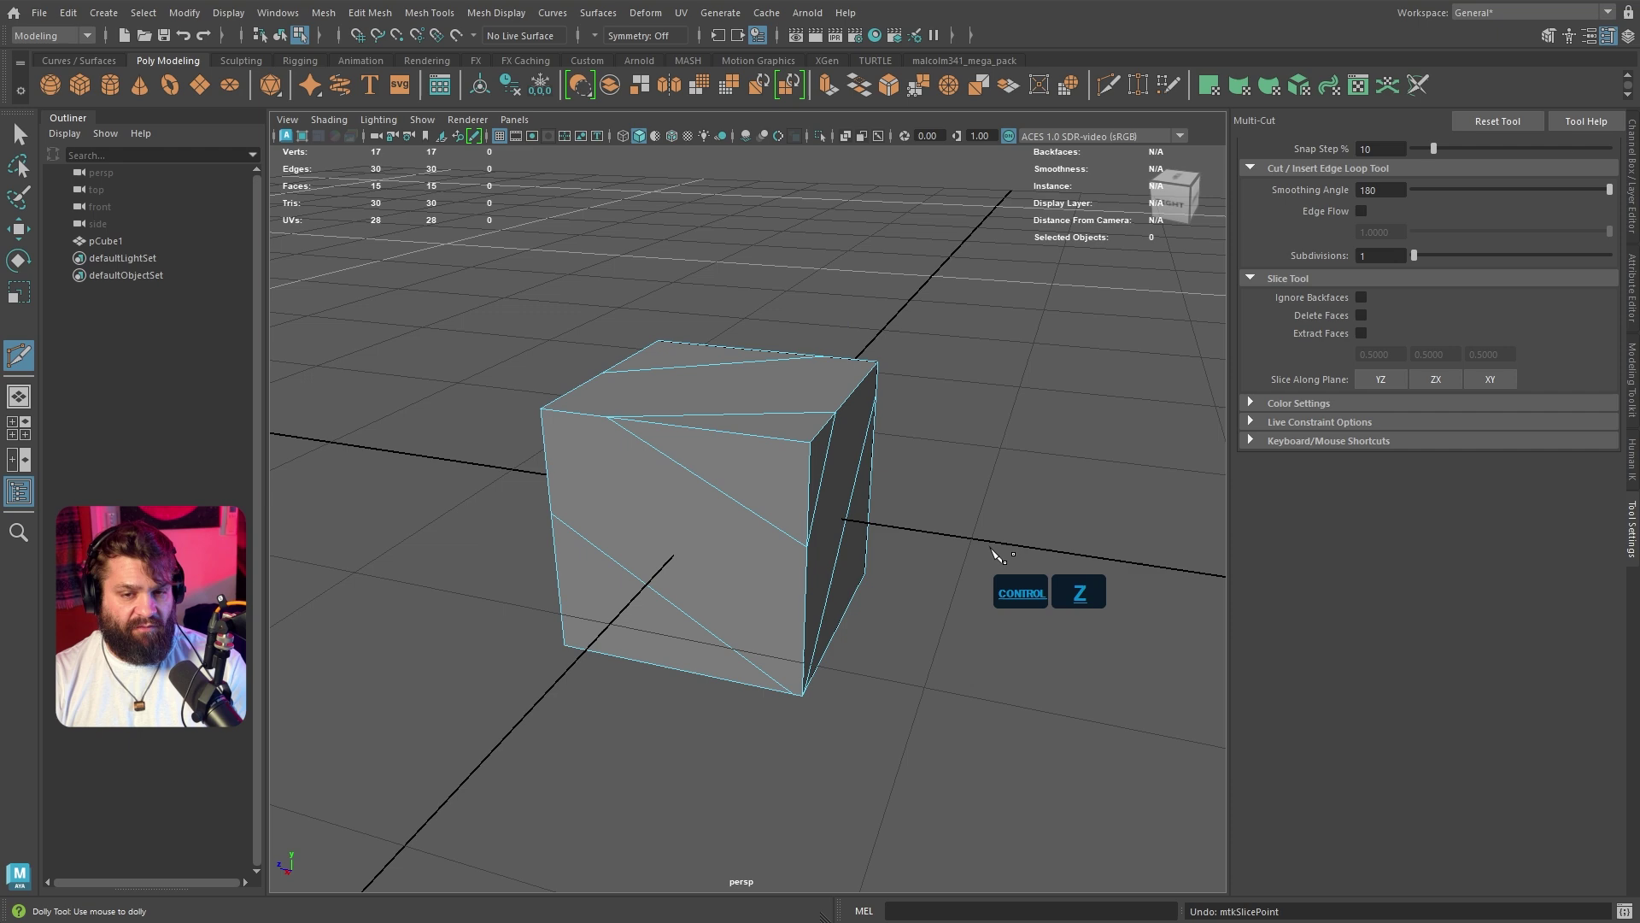
{"action": "key", "text": "ctrl+z"}
In the front orthographic view, slice the cube vertically through its centre with the slice line snapped to the grid.
{"action": "left_click_drag", "start_coordinate": [997, 556], "coordinate": [699, 364], "text": "alt"}
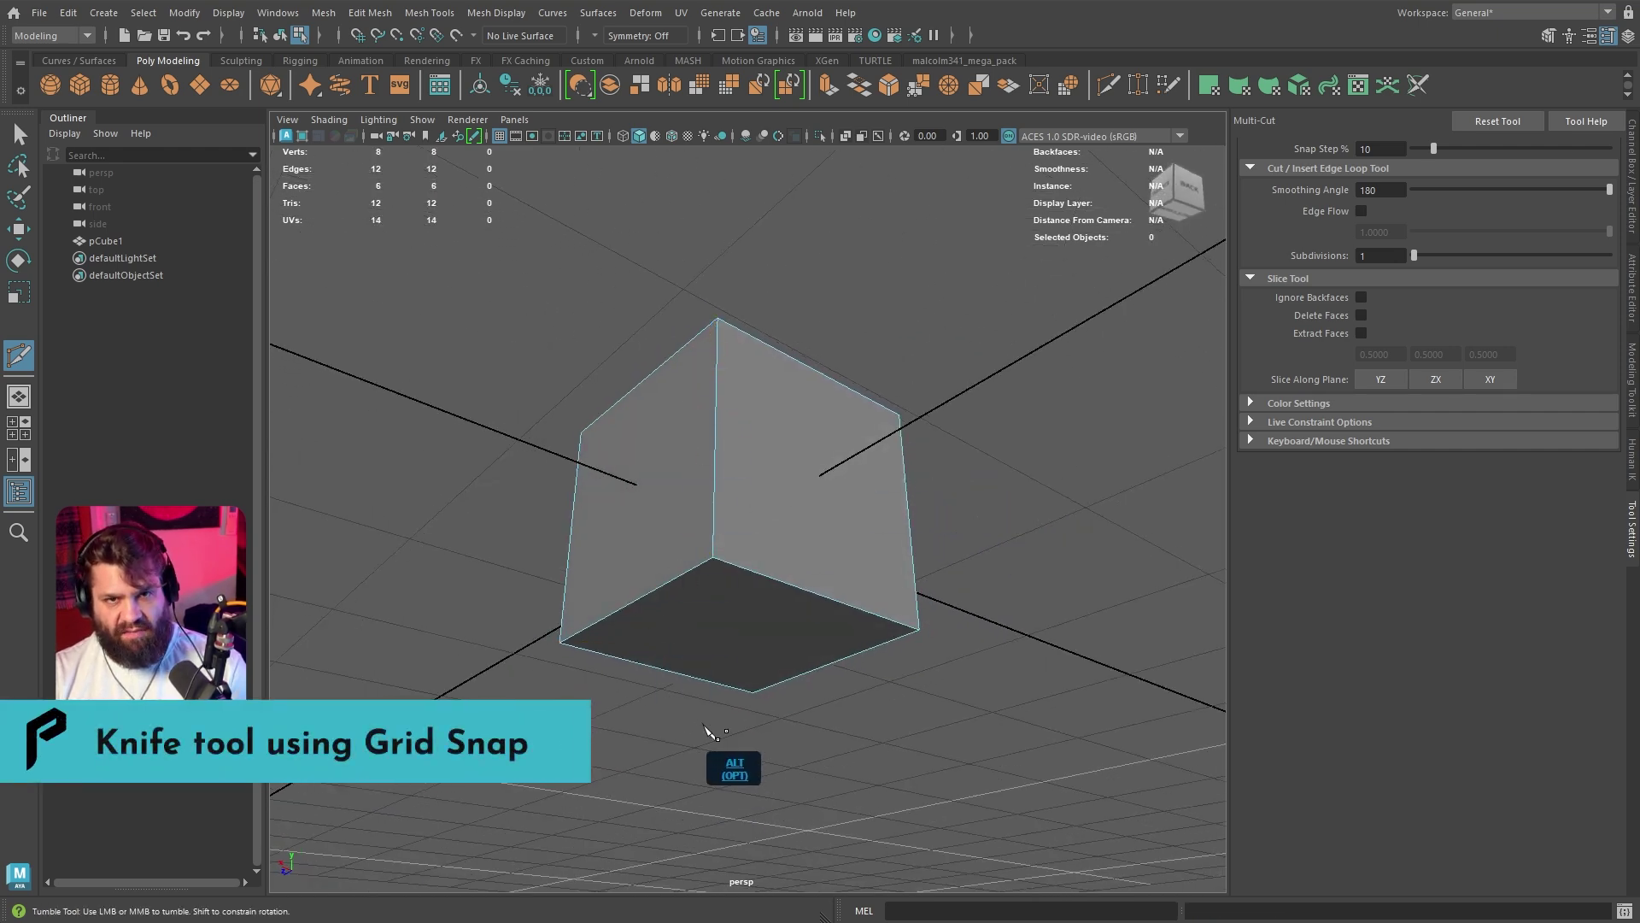
{"action": "left_click_drag", "start_coordinate": [569, 566], "coordinate": [772, 289], "text": "alt"}
{"action": "key", "text": "space"}
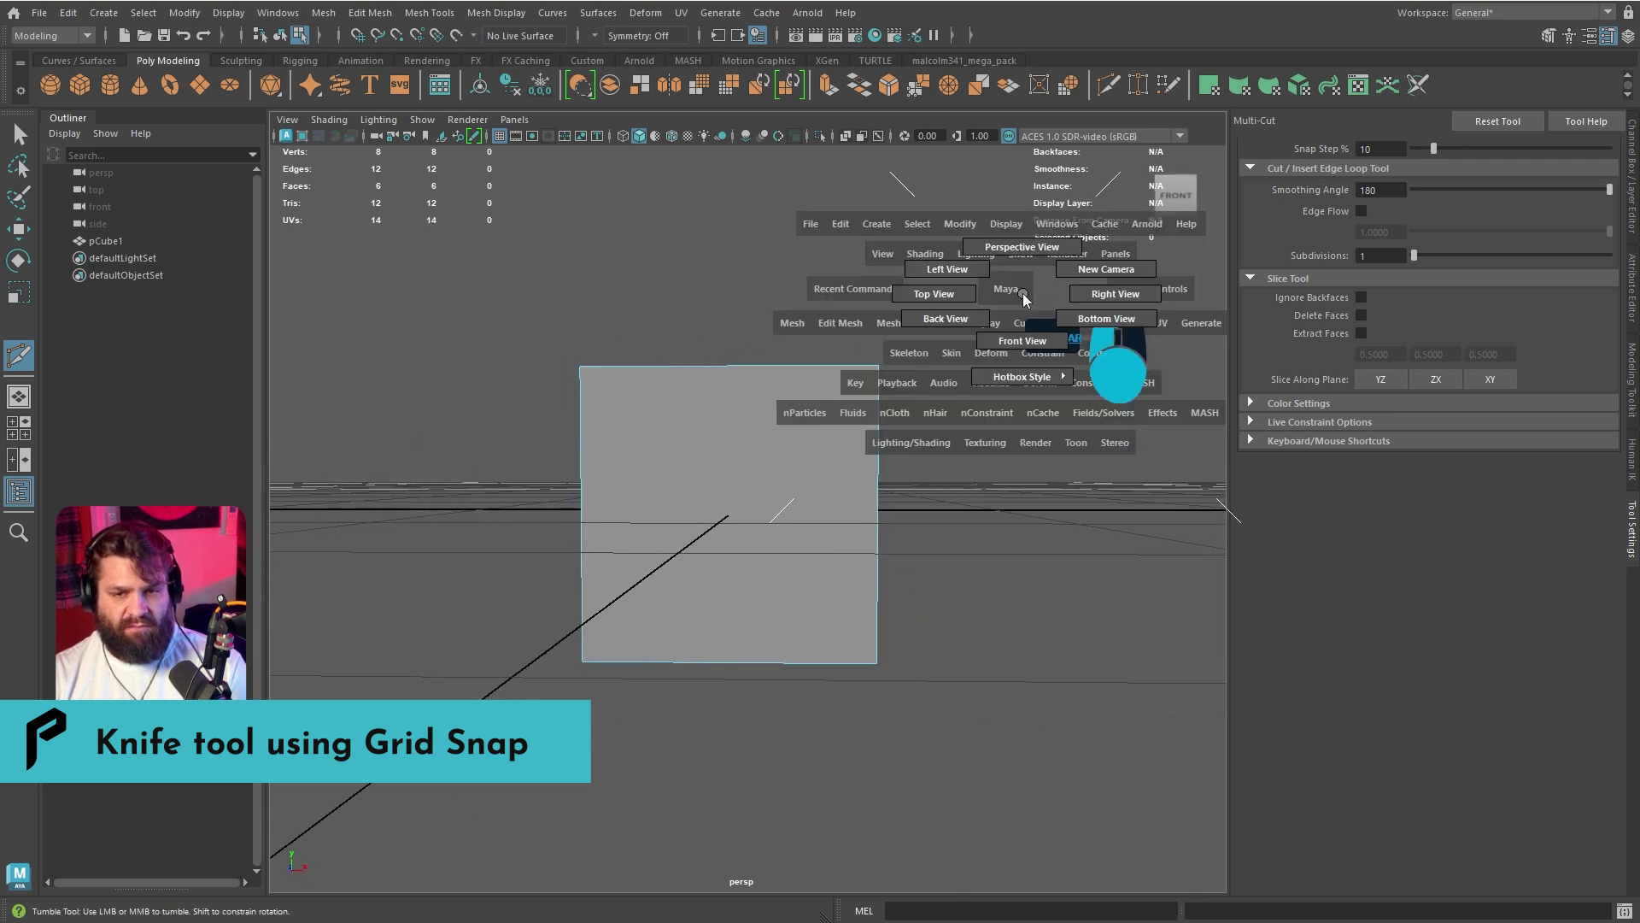
{"action": "left_click_drag", "start_coordinate": [1023, 294], "coordinate": [1018, 340]}
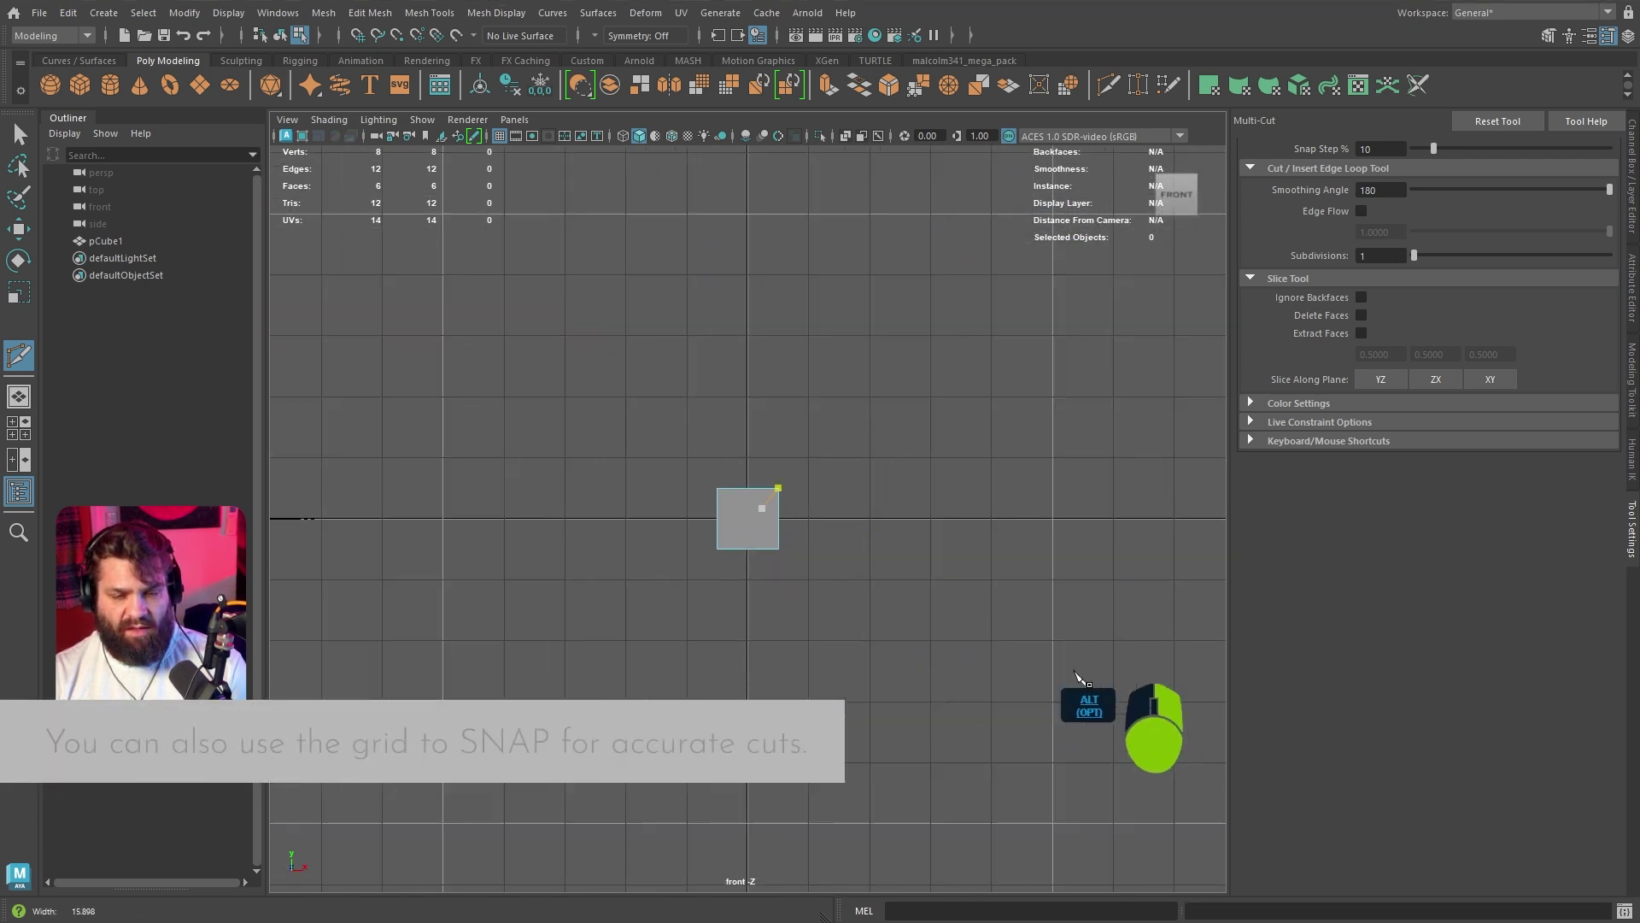
{"action": "right_click_drag", "start_coordinate": [1078, 675], "coordinate": [1032, 593], "text": "alt"}
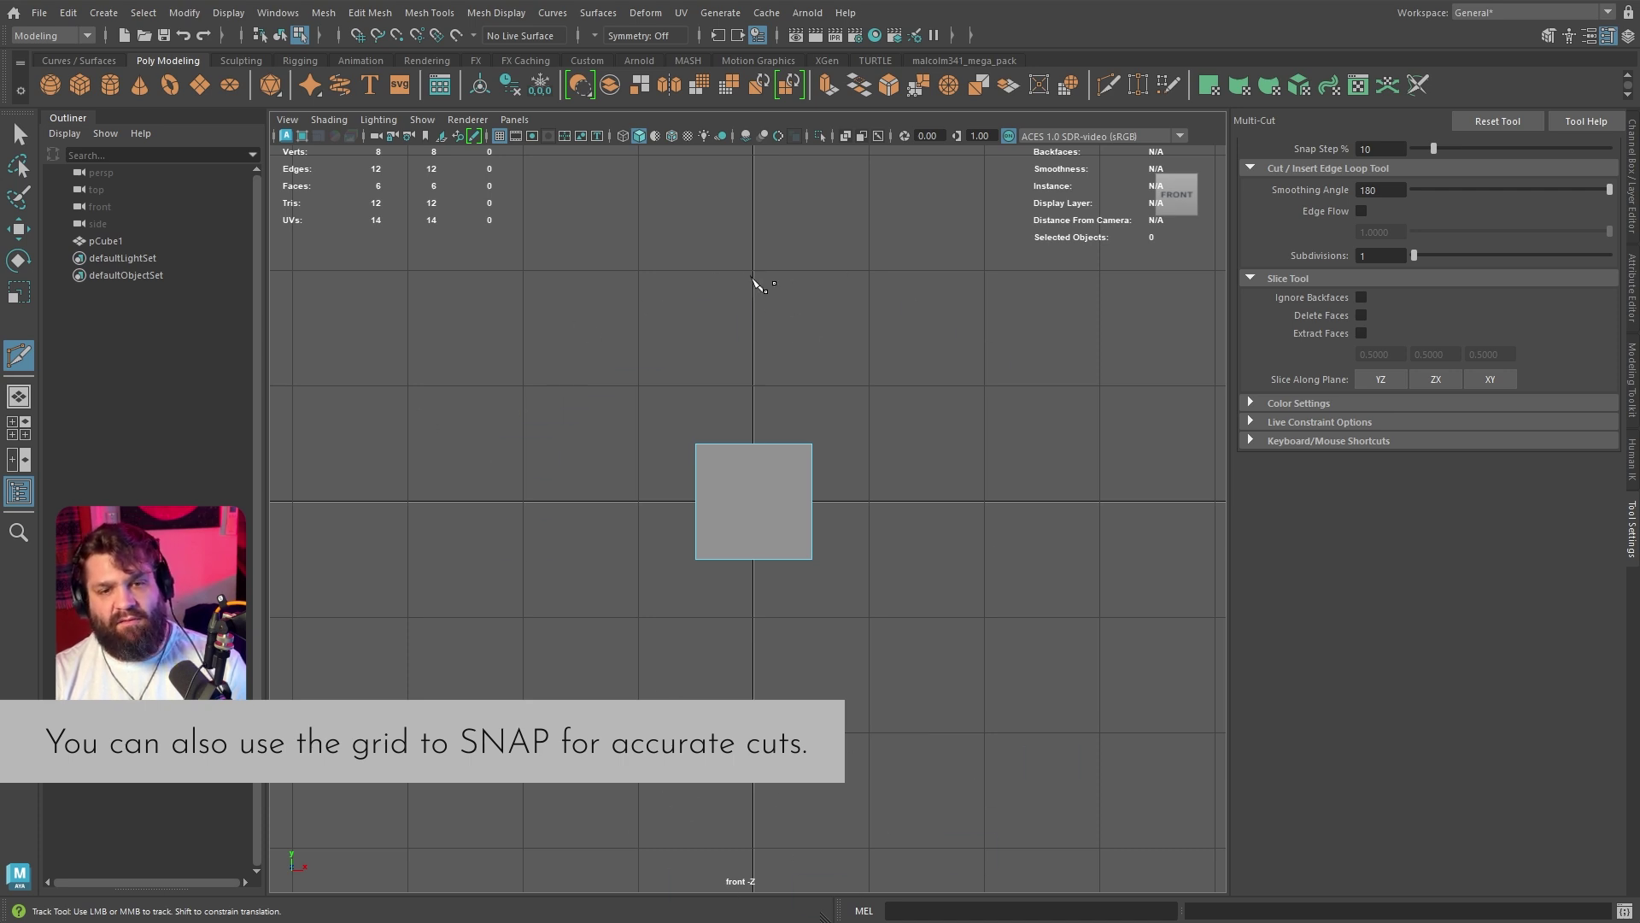
{"action": "key", "text": "x"}
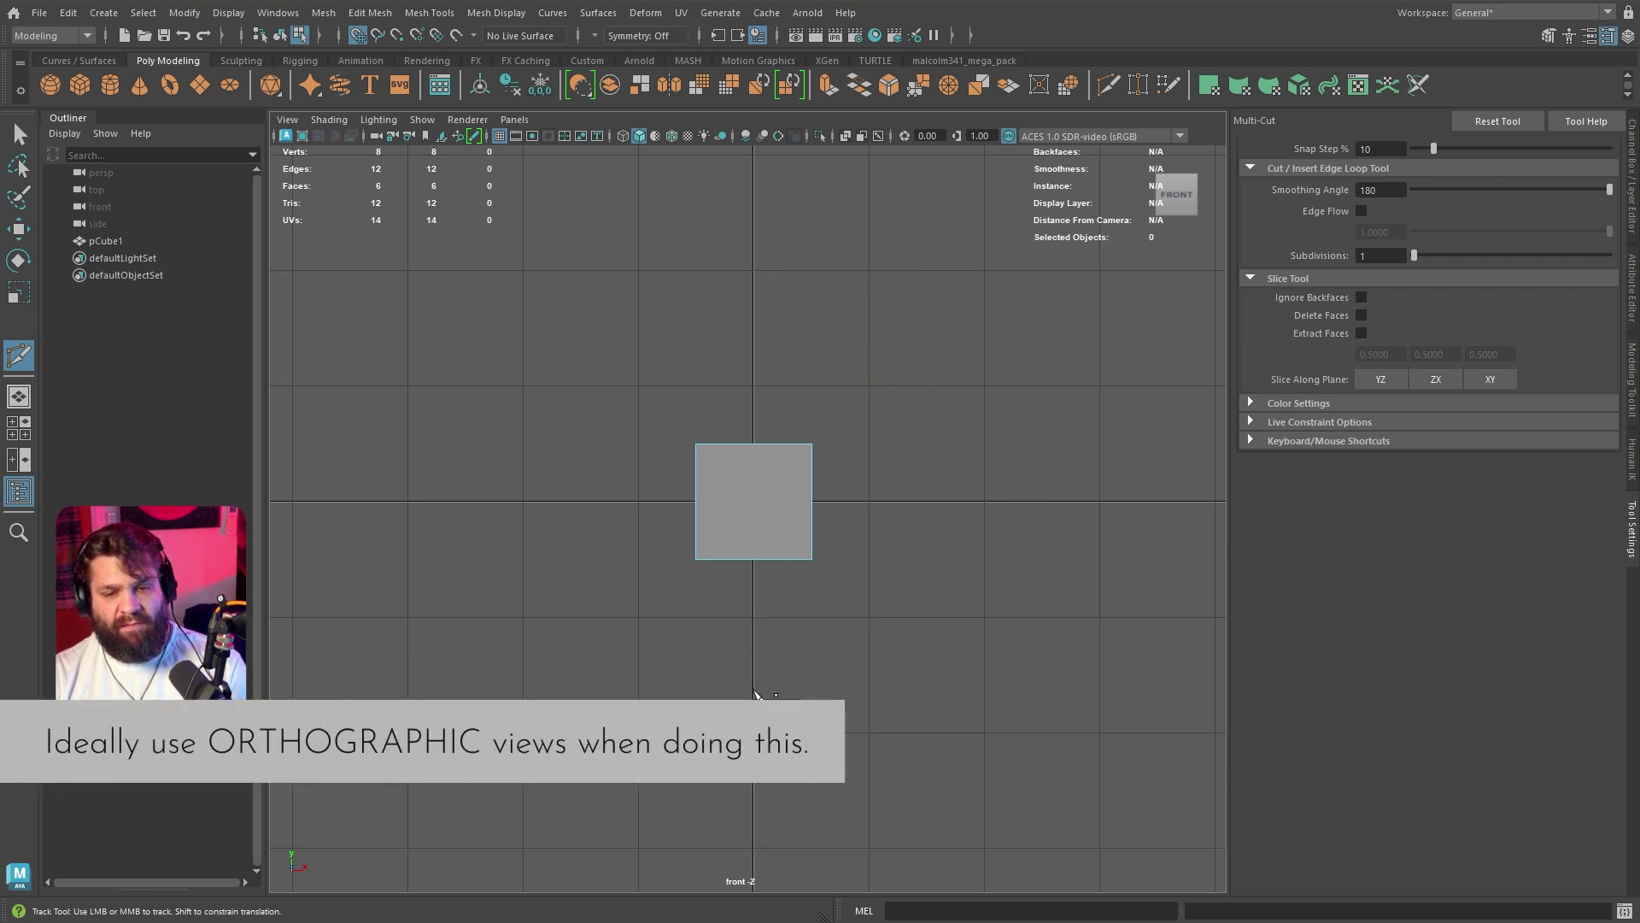
{"action": "key", "text": "x"}
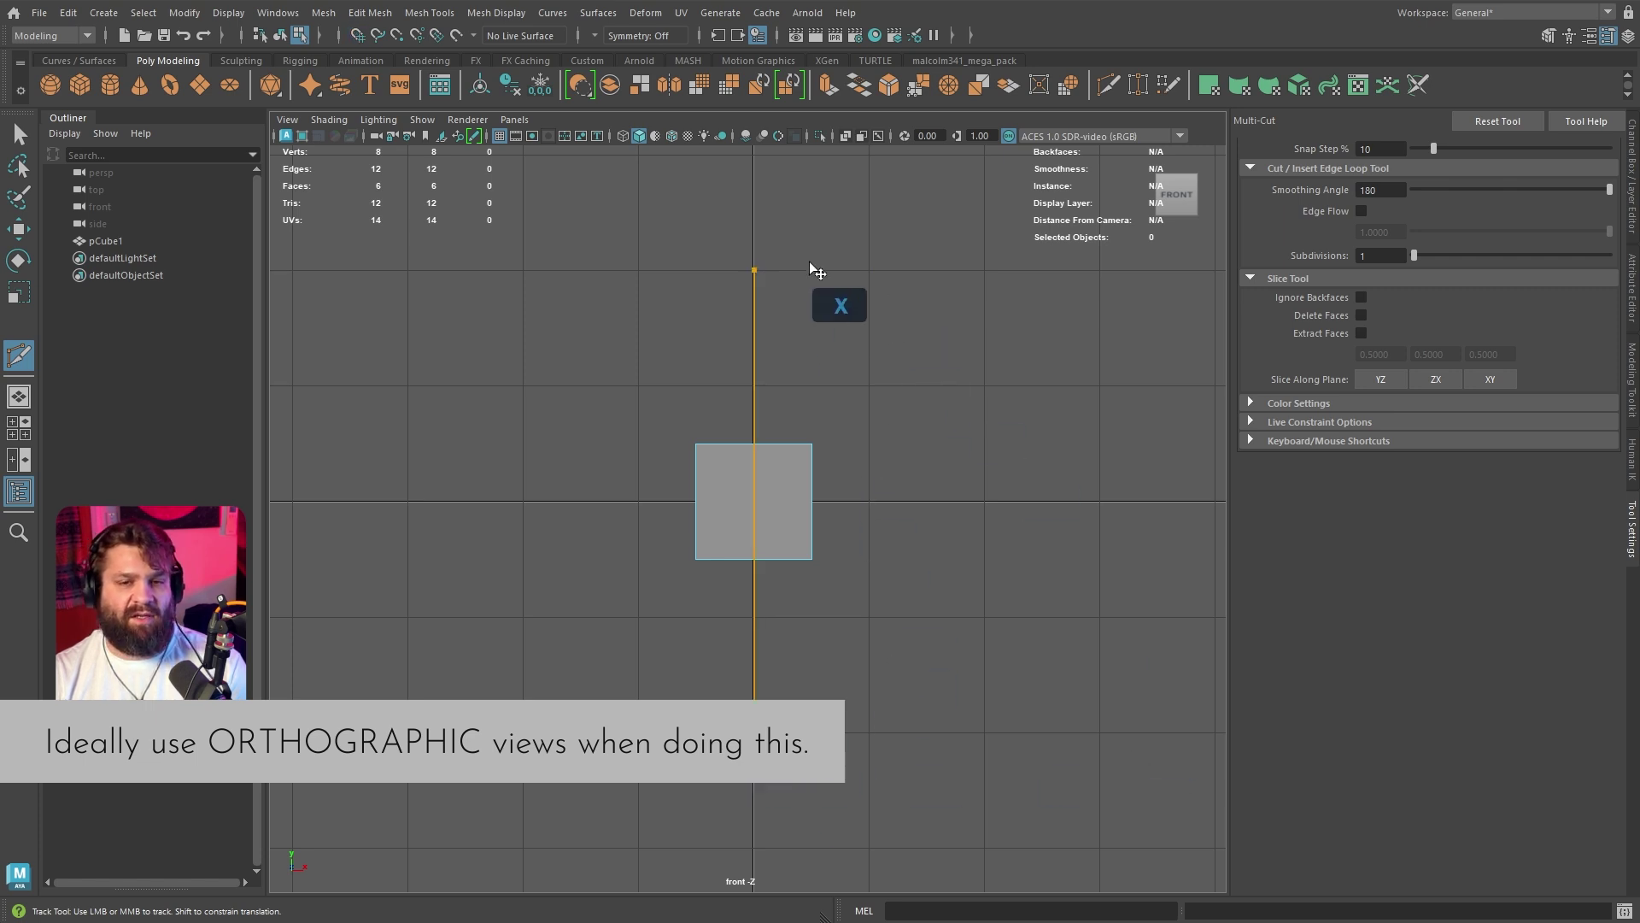
{"action": "key", "text": "Return"}
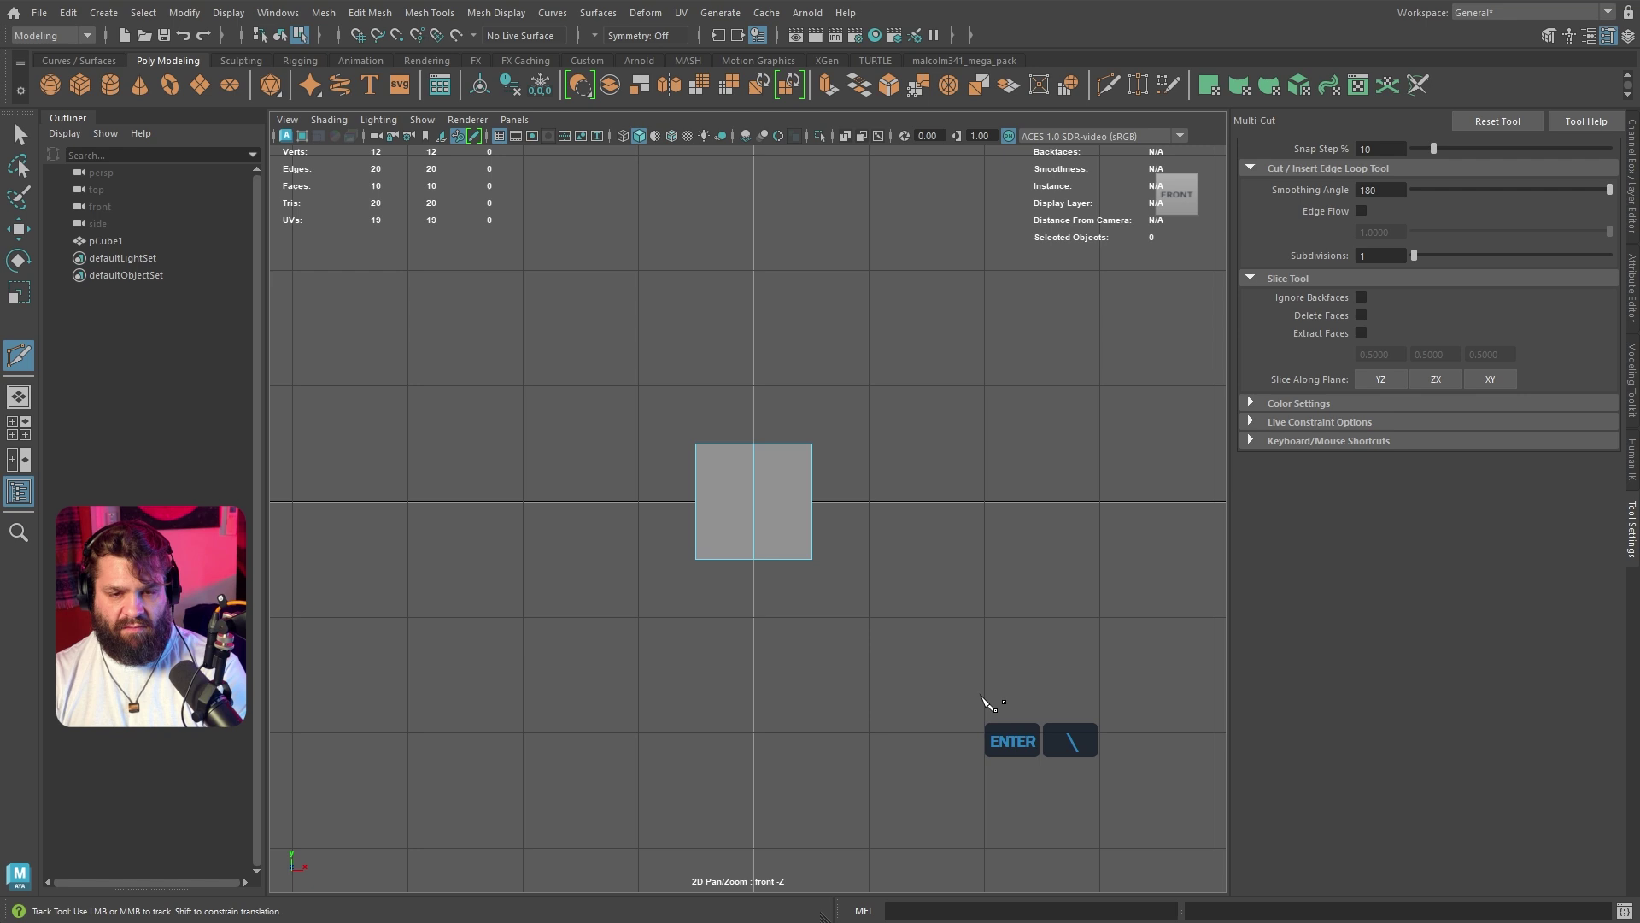
Insert a centred horizontal edge loop around the cube, undoing the extra loop tried below it.
{"action": "right_click_drag", "start_coordinate": [945, 414], "coordinate": [912, 495], "text": "alt"}
{"action": "middle_click_drag", "start_coordinate": [910, 493], "coordinate": [913, 506], "text": "alt"}
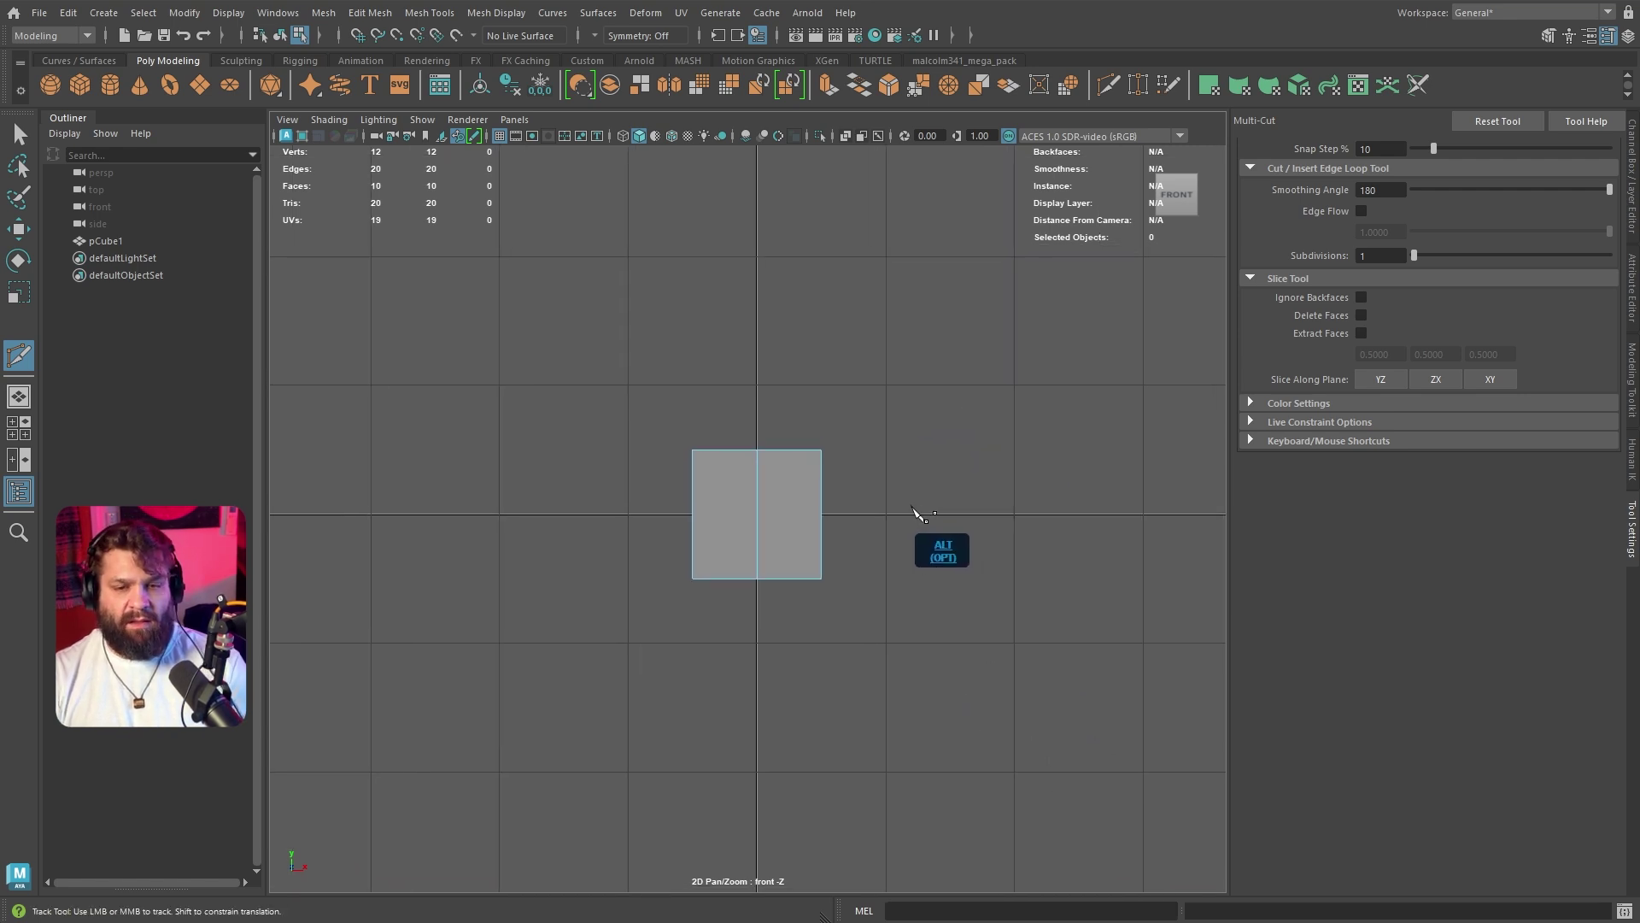
{"action": "key", "text": "q"}
{"action": "right_click_drag", "start_coordinate": [774, 468], "coordinate": [859, 446]}
{"action": "left_click", "coordinate": [889, 488]}
{"action": "left_click", "coordinate": [788, 535]}
{"action": "key", "text": "q"}
{"action": "right_click_drag", "start_coordinate": [788, 528], "coordinate": [791, 569], "text": "shift"}
{"action": "left_click", "coordinate": [750, 528], "text": "ctrl"}
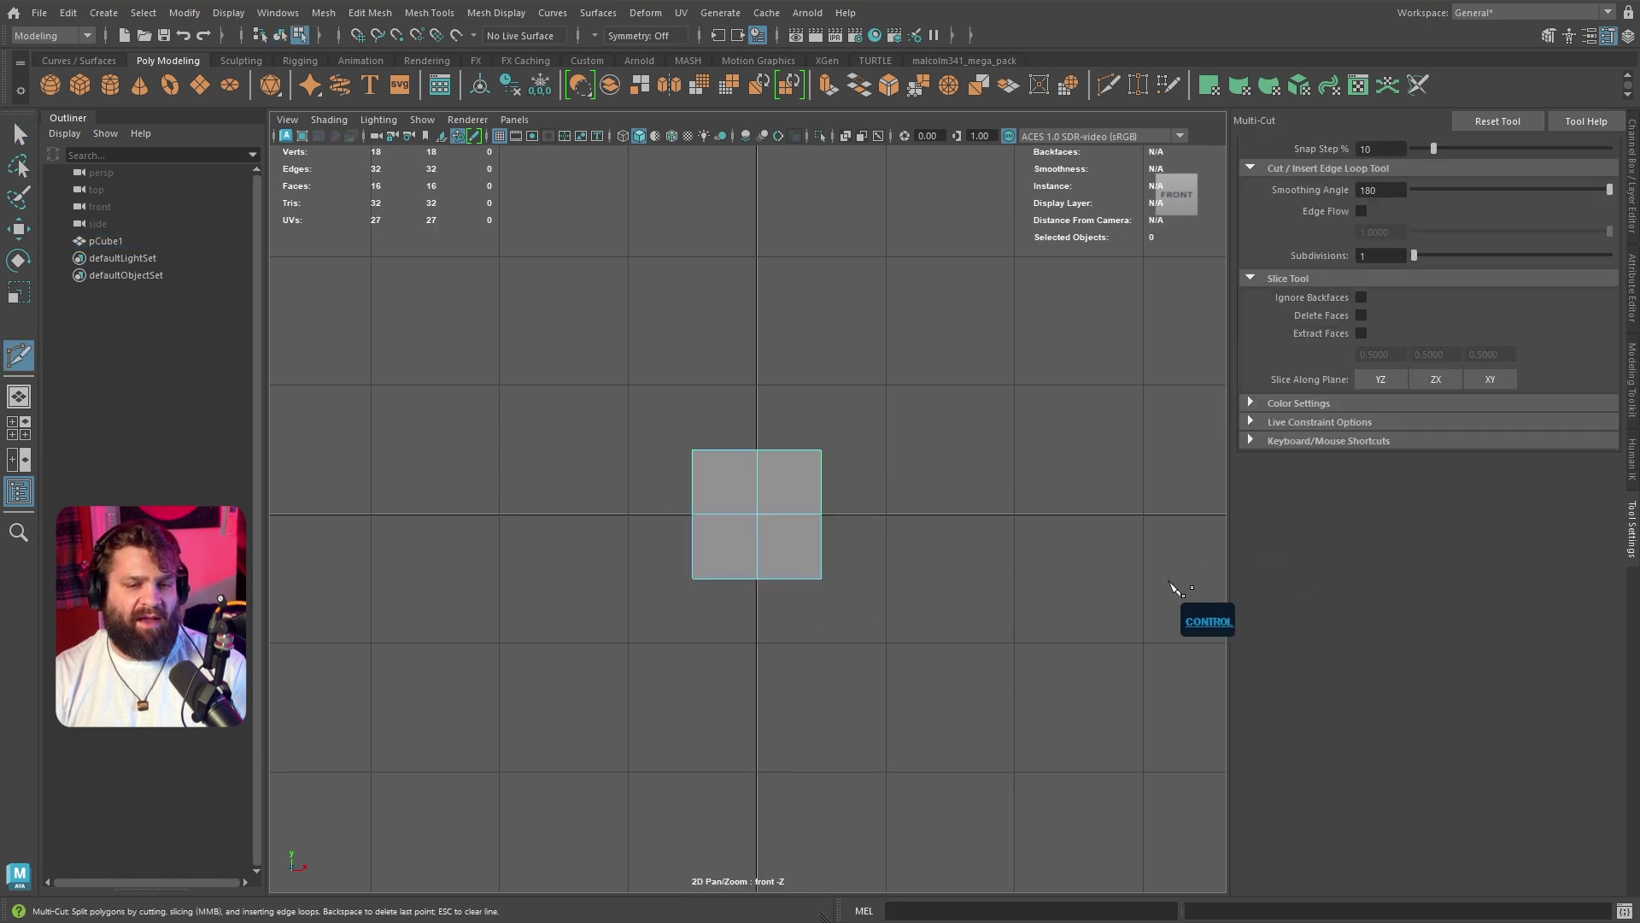
{"action": "left_click", "coordinate": [787, 544], "text": "ctrl"}
{"action": "key", "text": "ctrl+z"}
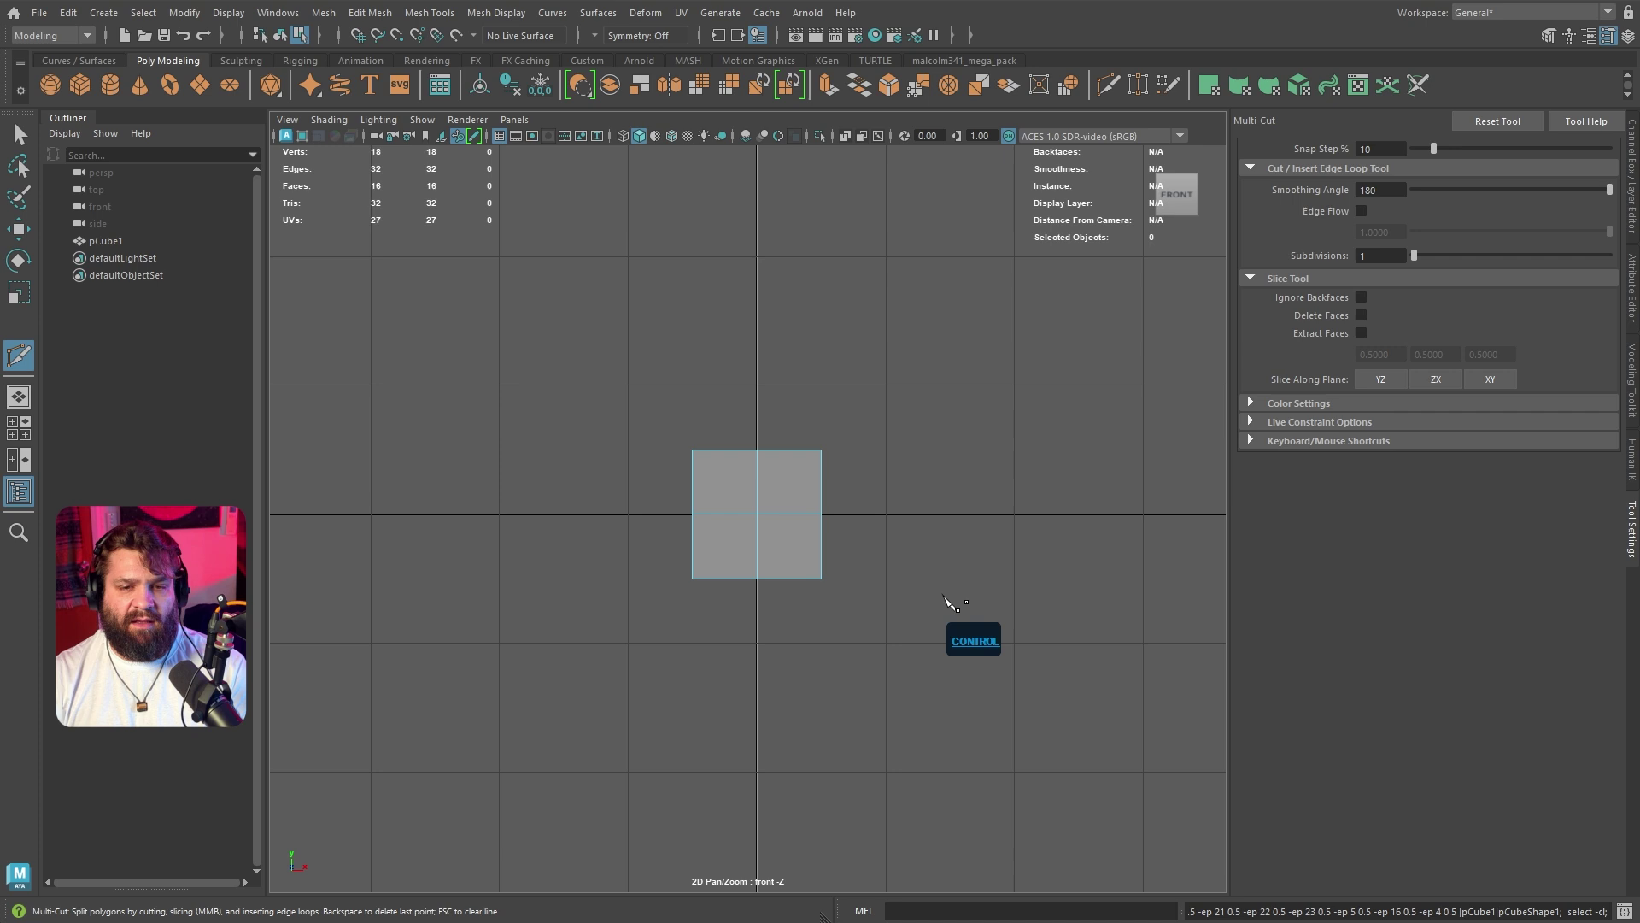
Leave the Multi-Cut tool, select the whole cube as an object and delete it.
{"action": "key", "text": "q"}
{"action": "left_click", "coordinate": [945, 566]}
{"action": "right_click_drag", "start_coordinate": [836, 472], "coordinate": [904, 449]}
{"action": "left_click", "coordinate": [797, 479]}
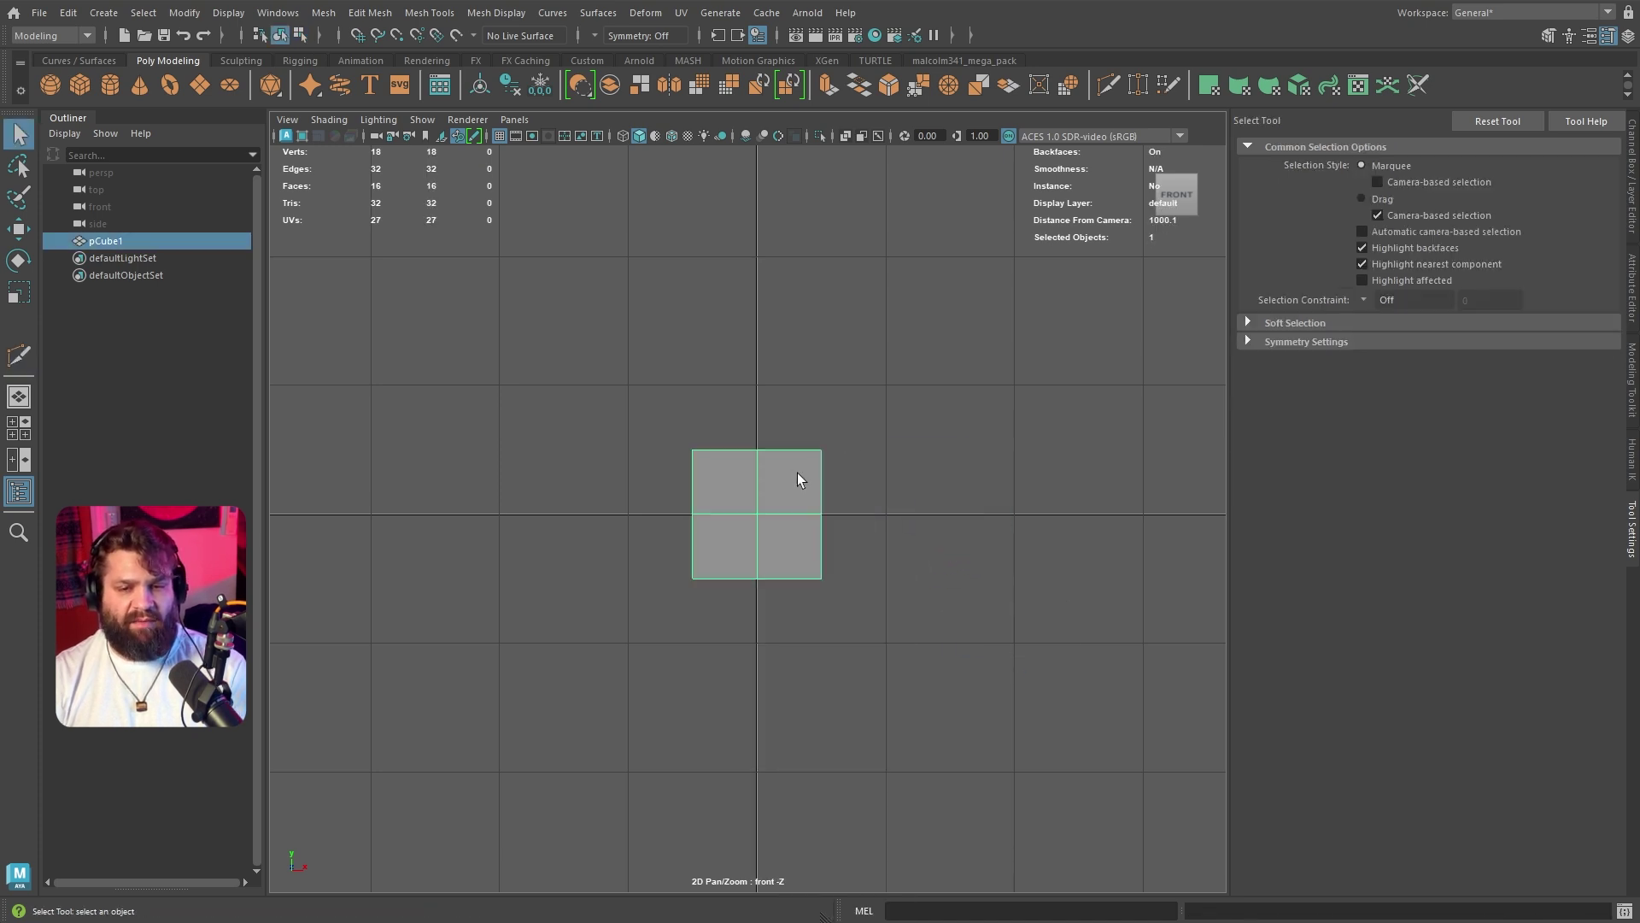
{"action": "key", "text": "Delete"}
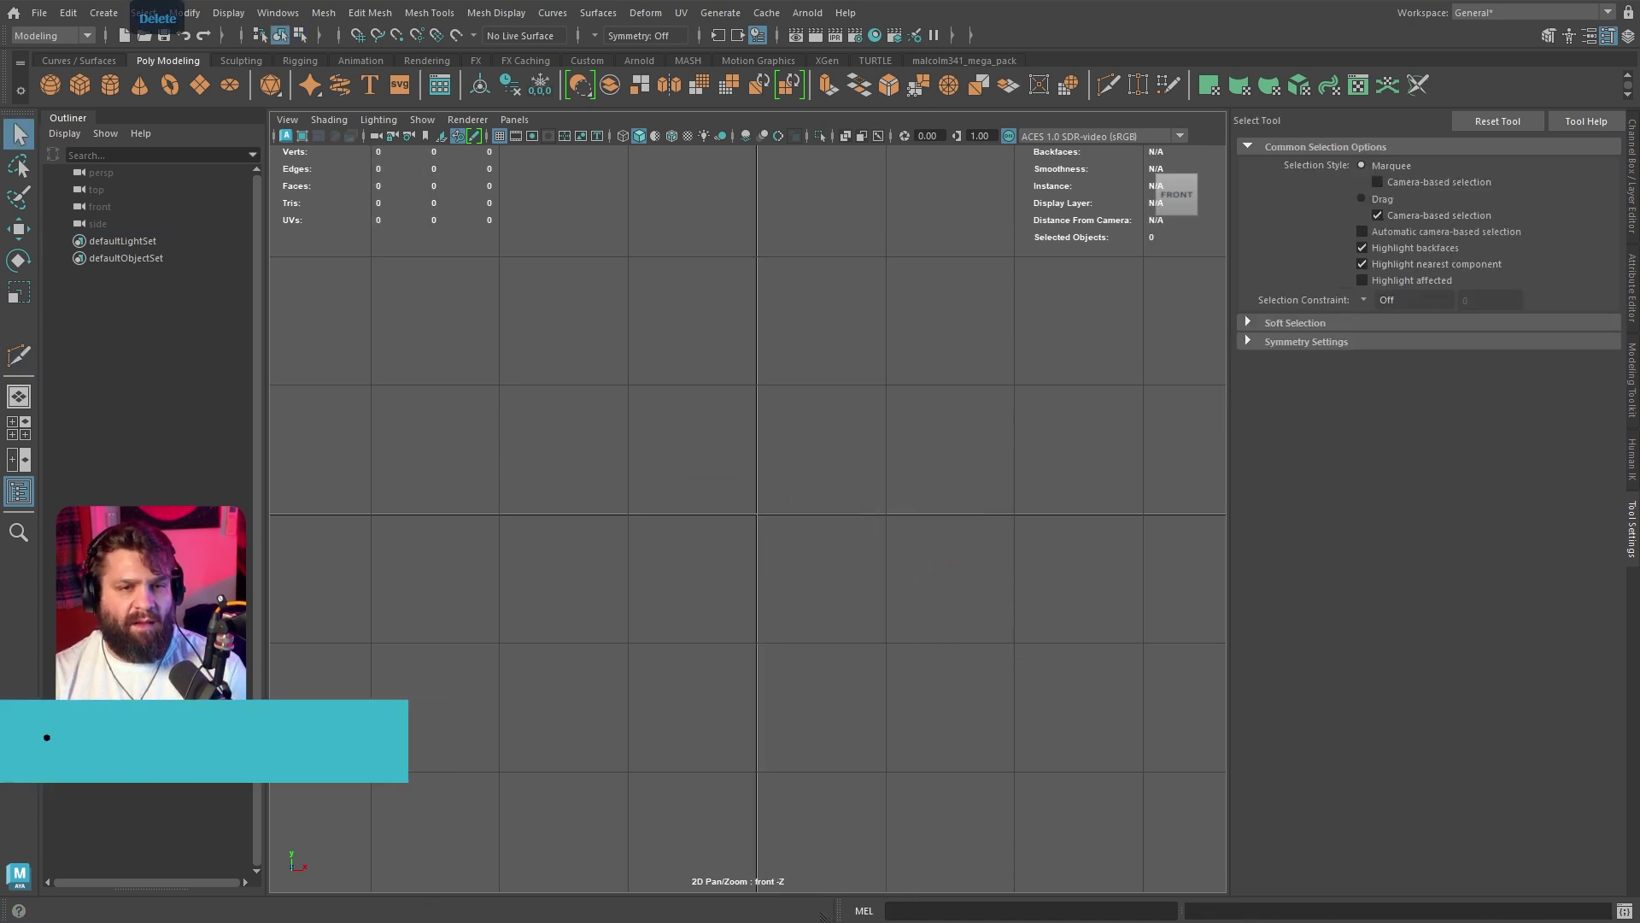
Import BasicHead.ma from the Content Browser's Sculpting Base Meshes Bipeds examples and close the browser.
{"action": "left_click", "coordinate": [444, 80]}
{"action": "left_click_drag", "start_coordinate": [873, 270], "coordinate": [771, 187]}
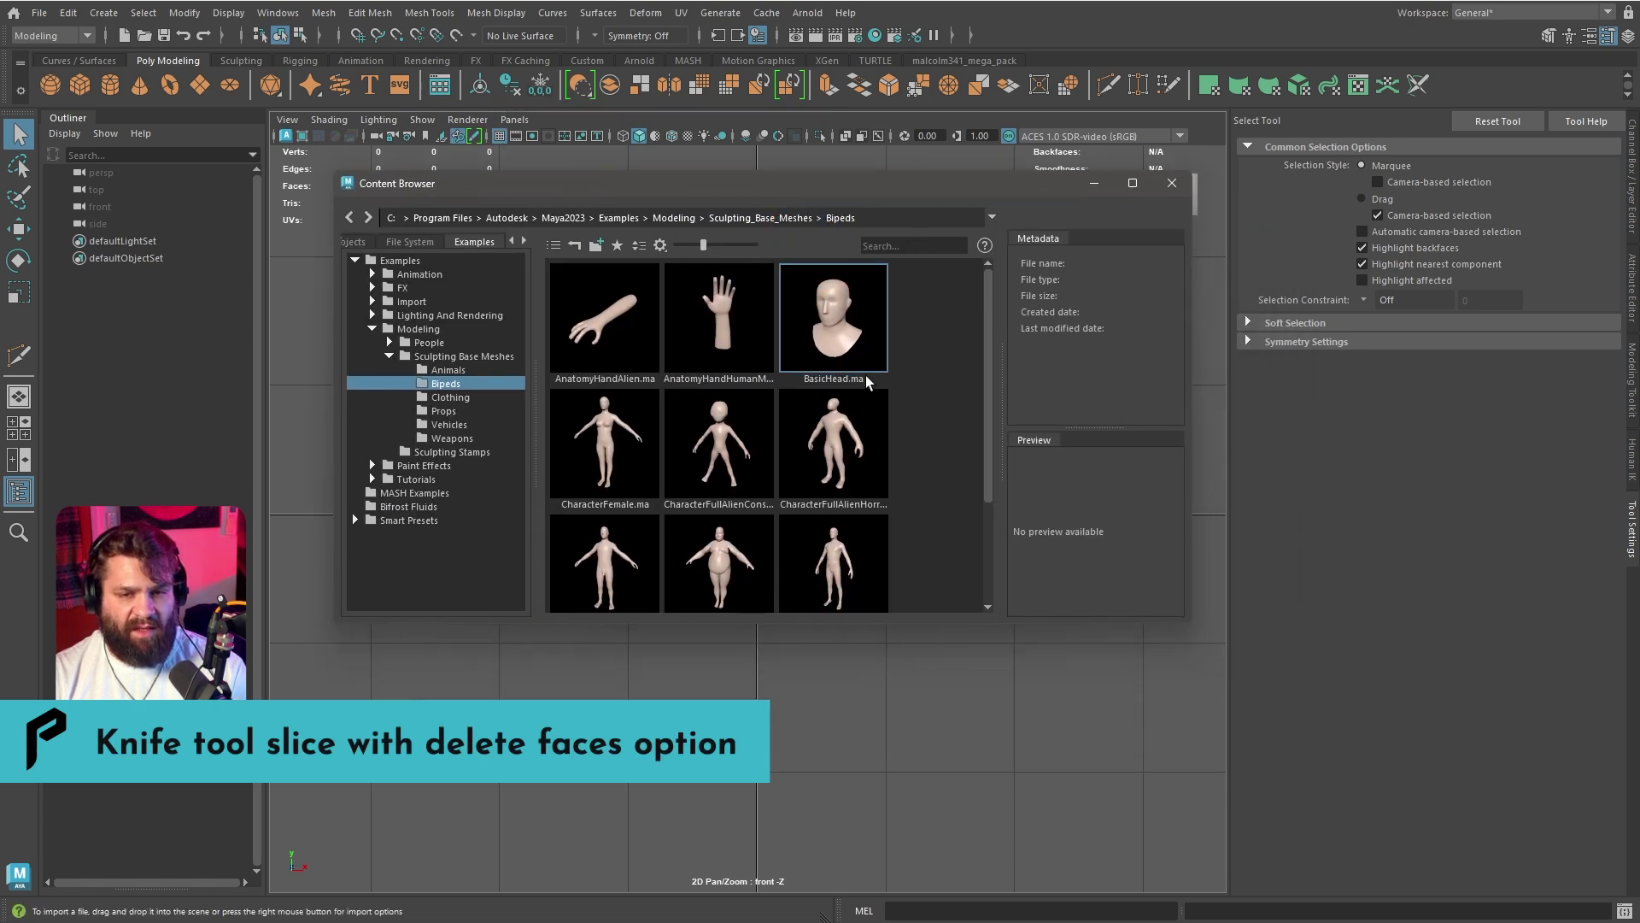
{"action": "scroll", "coordinate": [863, 419], "scroll_direction": "down", "scroll_amount": 2}
{"action": "scroll", "coordinate": [838, 545], "scroll_direction": "up", "scroll_amount": 2}
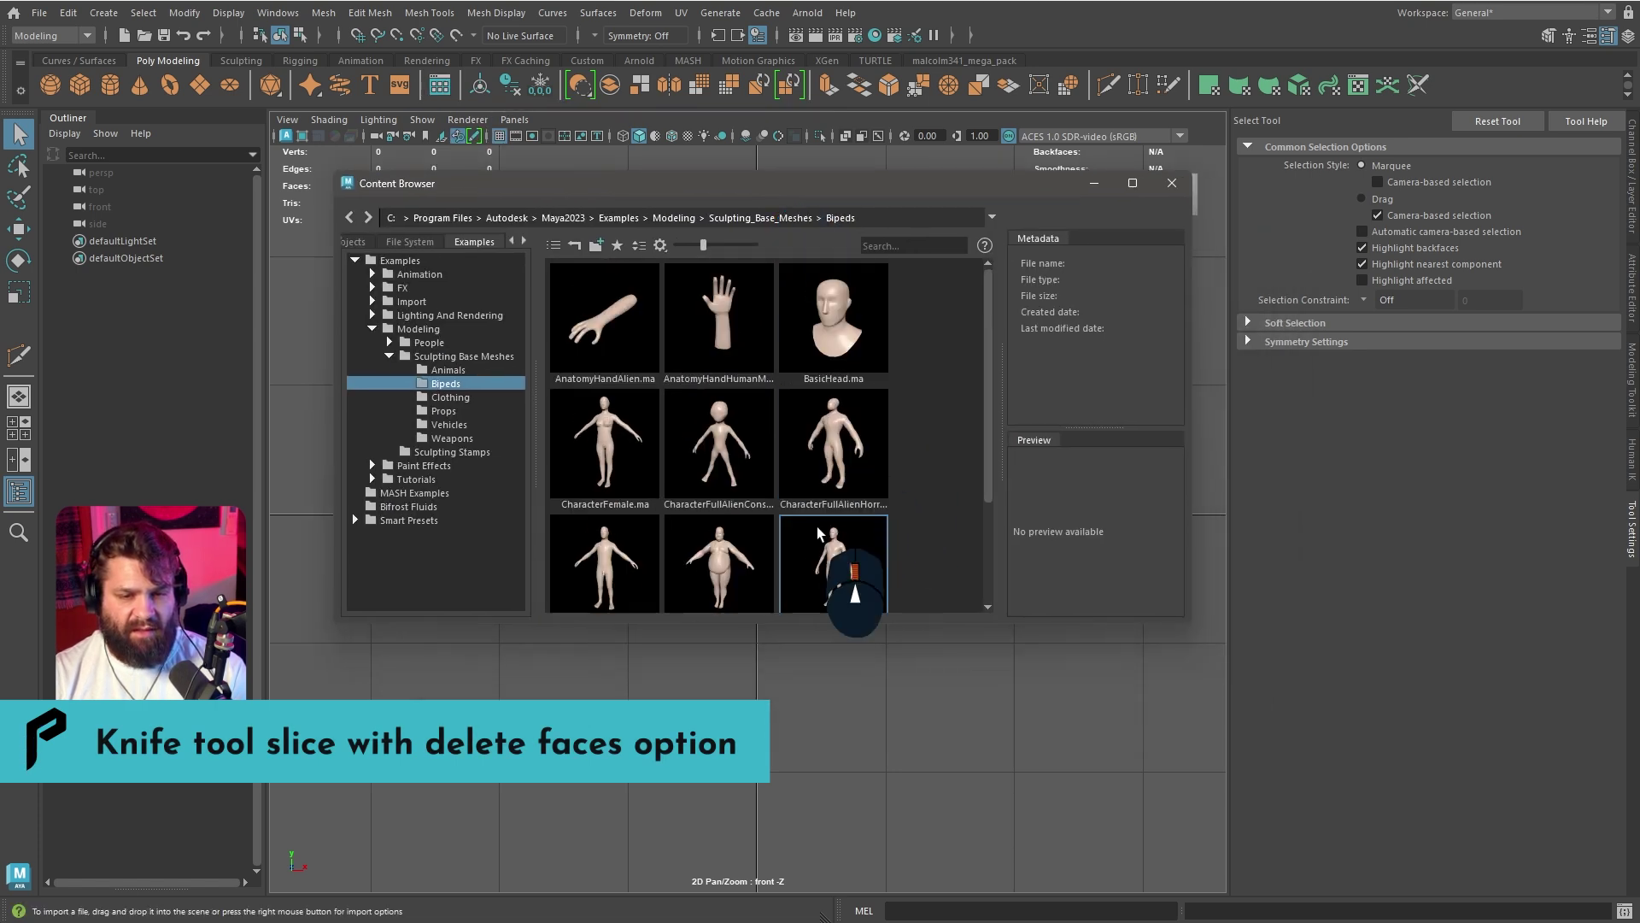
{"action": "left_click", "coordinate": [844, 323]}
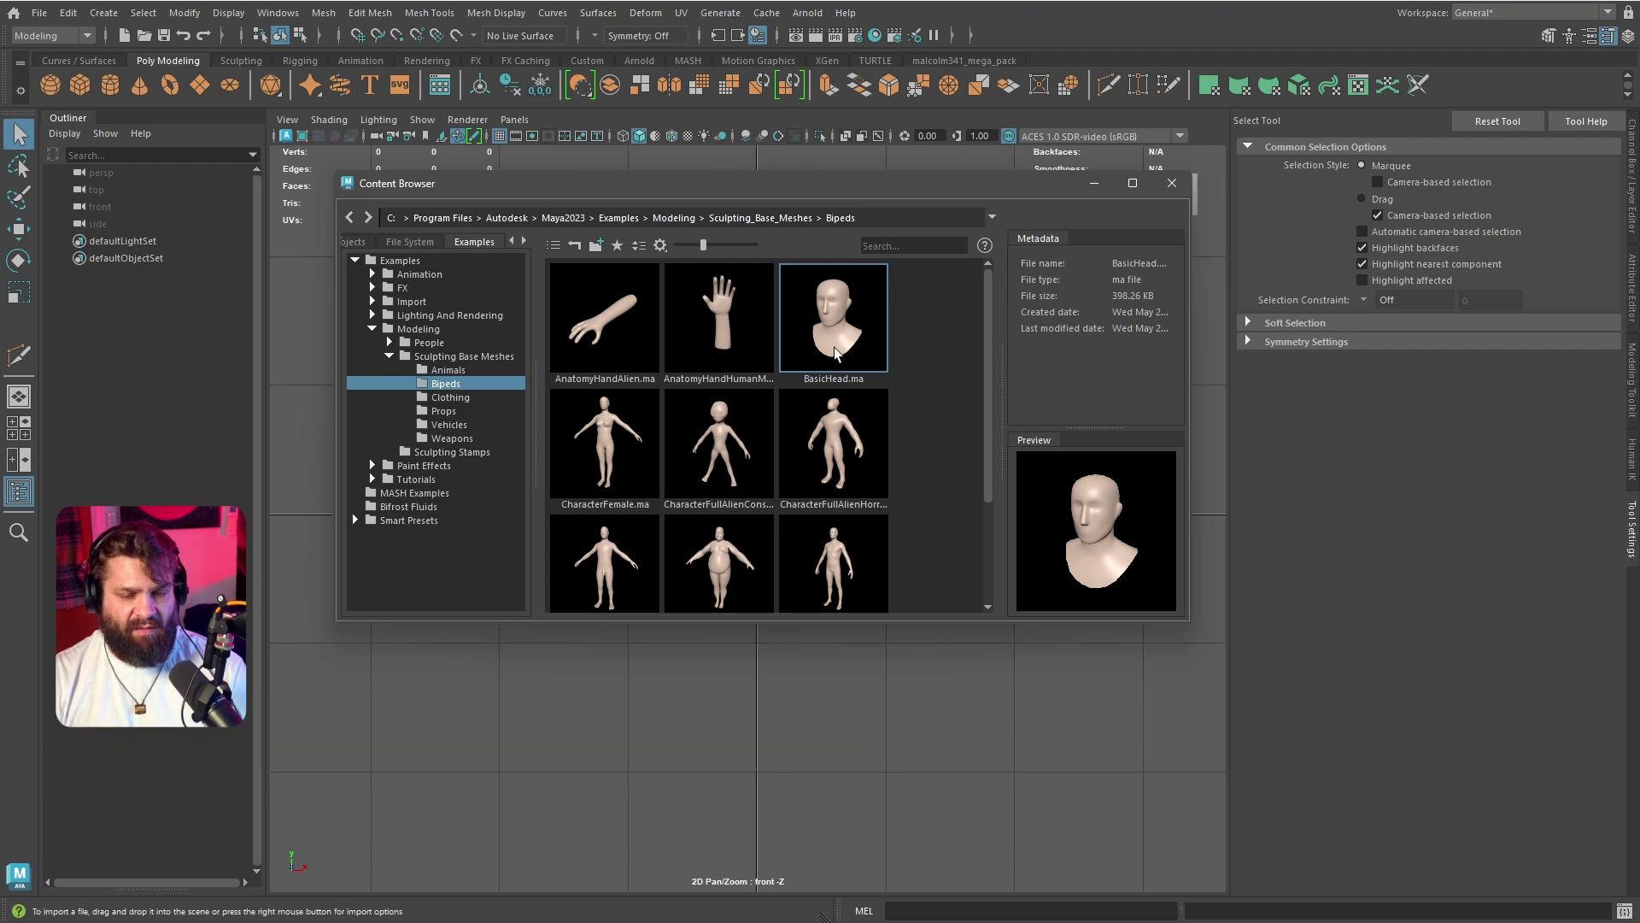
{"action": "double_click", "coordinate": [853, 319]}
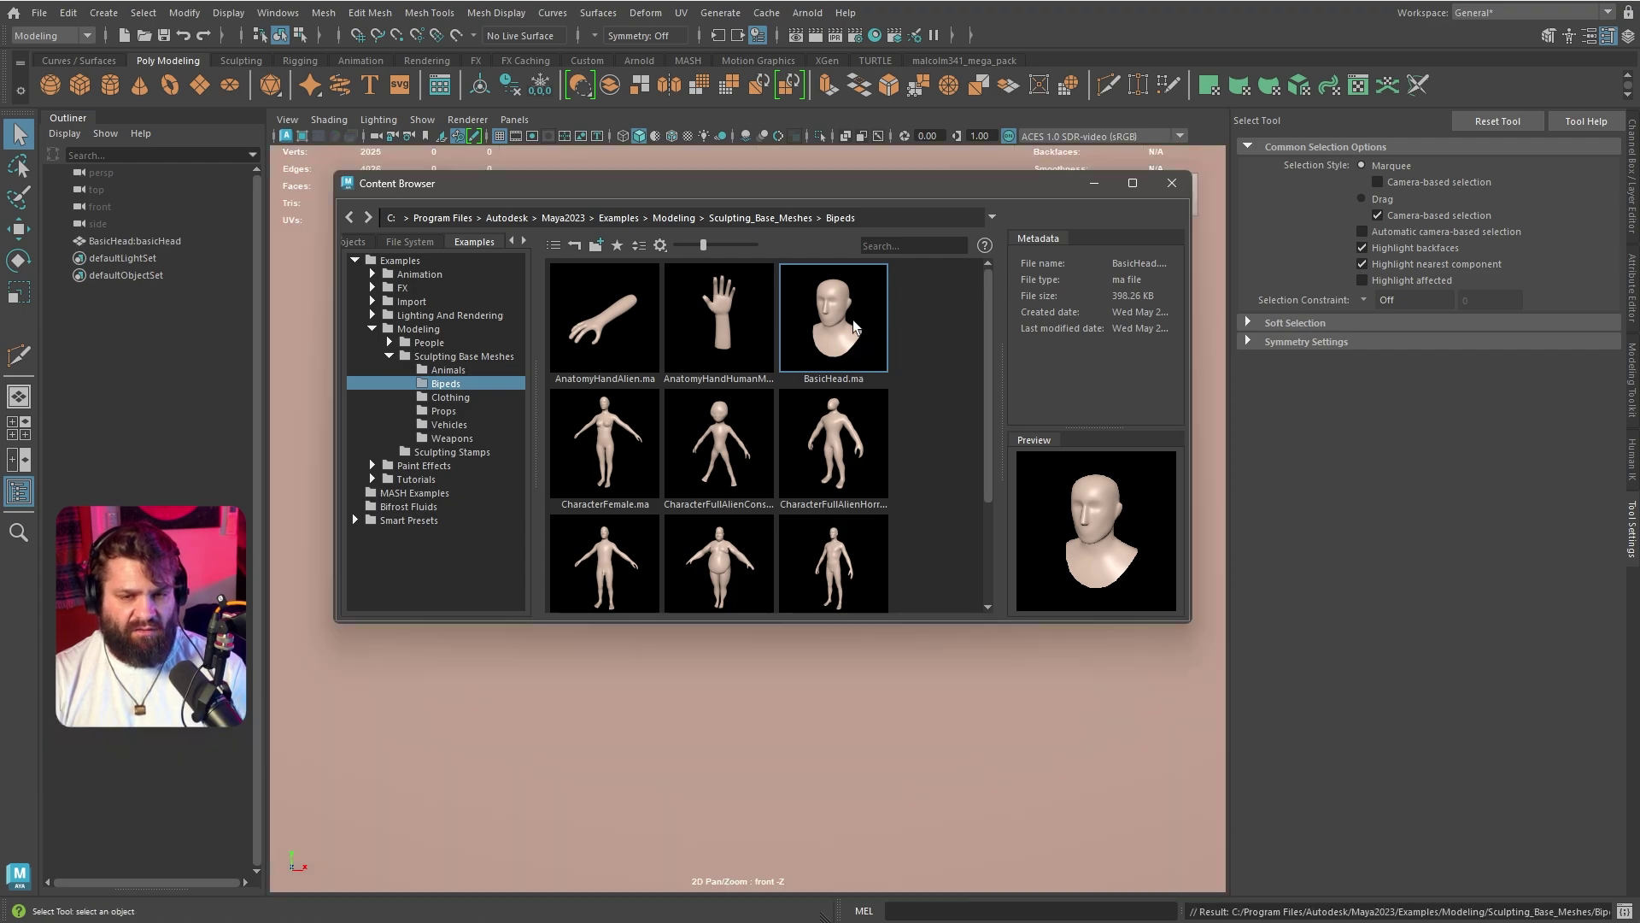
{"action": "left_click", "coordinate": [1171, 188]}
Open the grid options and set length and width and the grid line spacing to 100 units, with 1 subdivision.
{"action": "scroll", "coordinate": [876, 478], "scroll_direction": "down", "scroll_amount": 5}
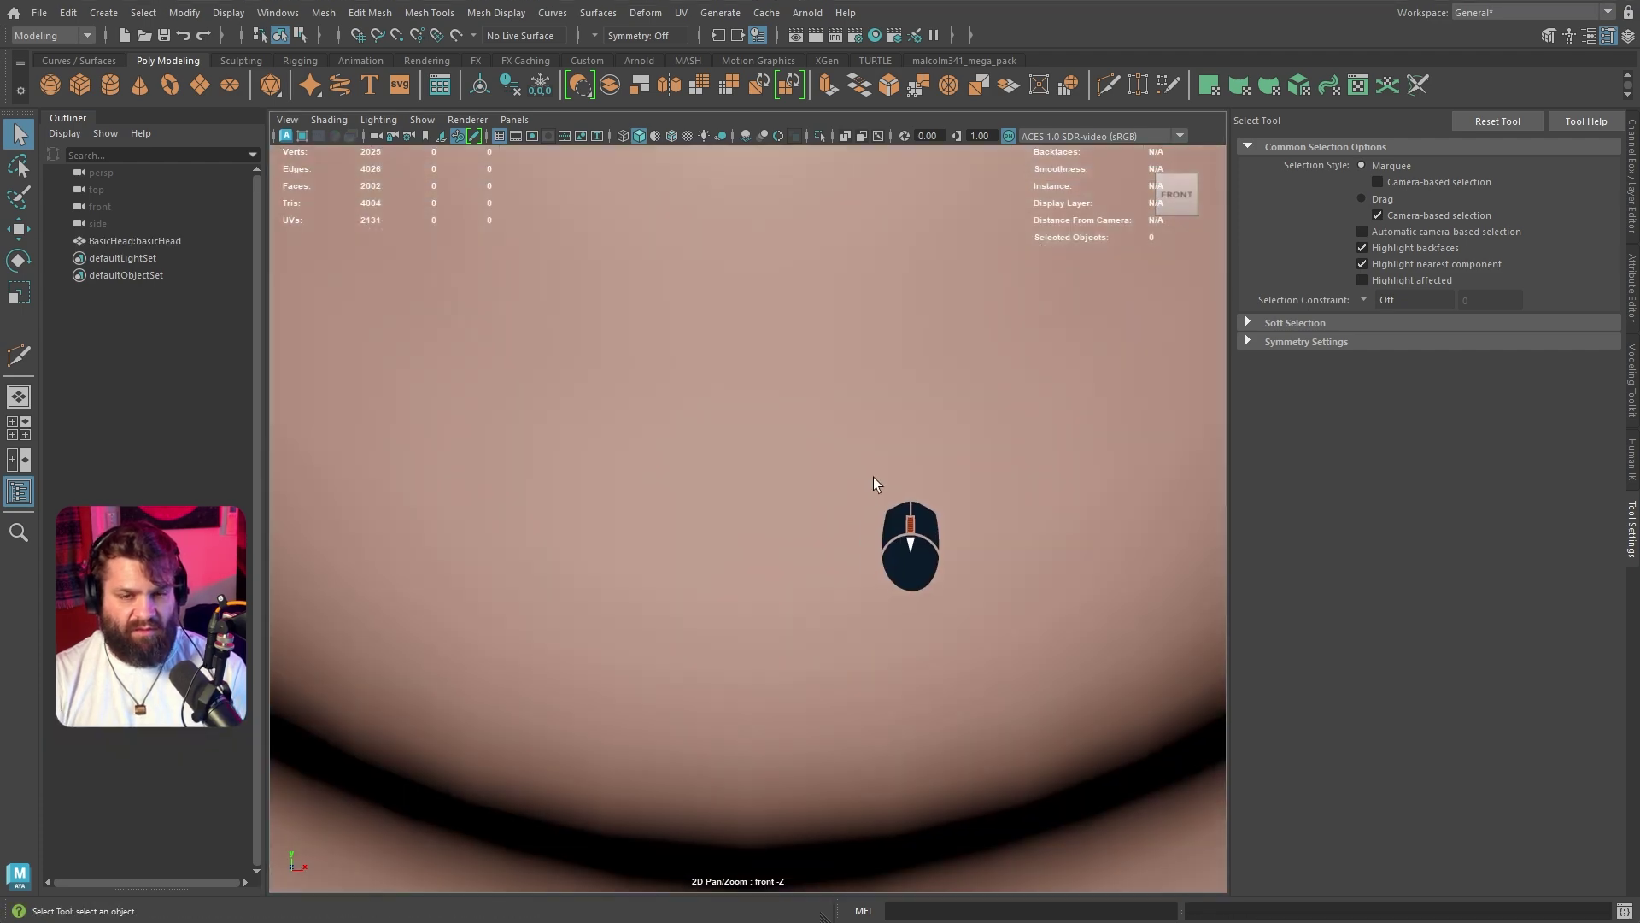
{"action": "scroll", "coordinate": [882, 478], "scroll_direction": "down", "scroll_amount": 6}
{"action": "middle_click_drag", "start_coordinate": [884, 437], "coordinate": [869, 418], "text": "alt"}
{"action": "right_click_drag", "start_coordinate": [869, 417], "coordinate": [1006, 473], "text": "alt"}
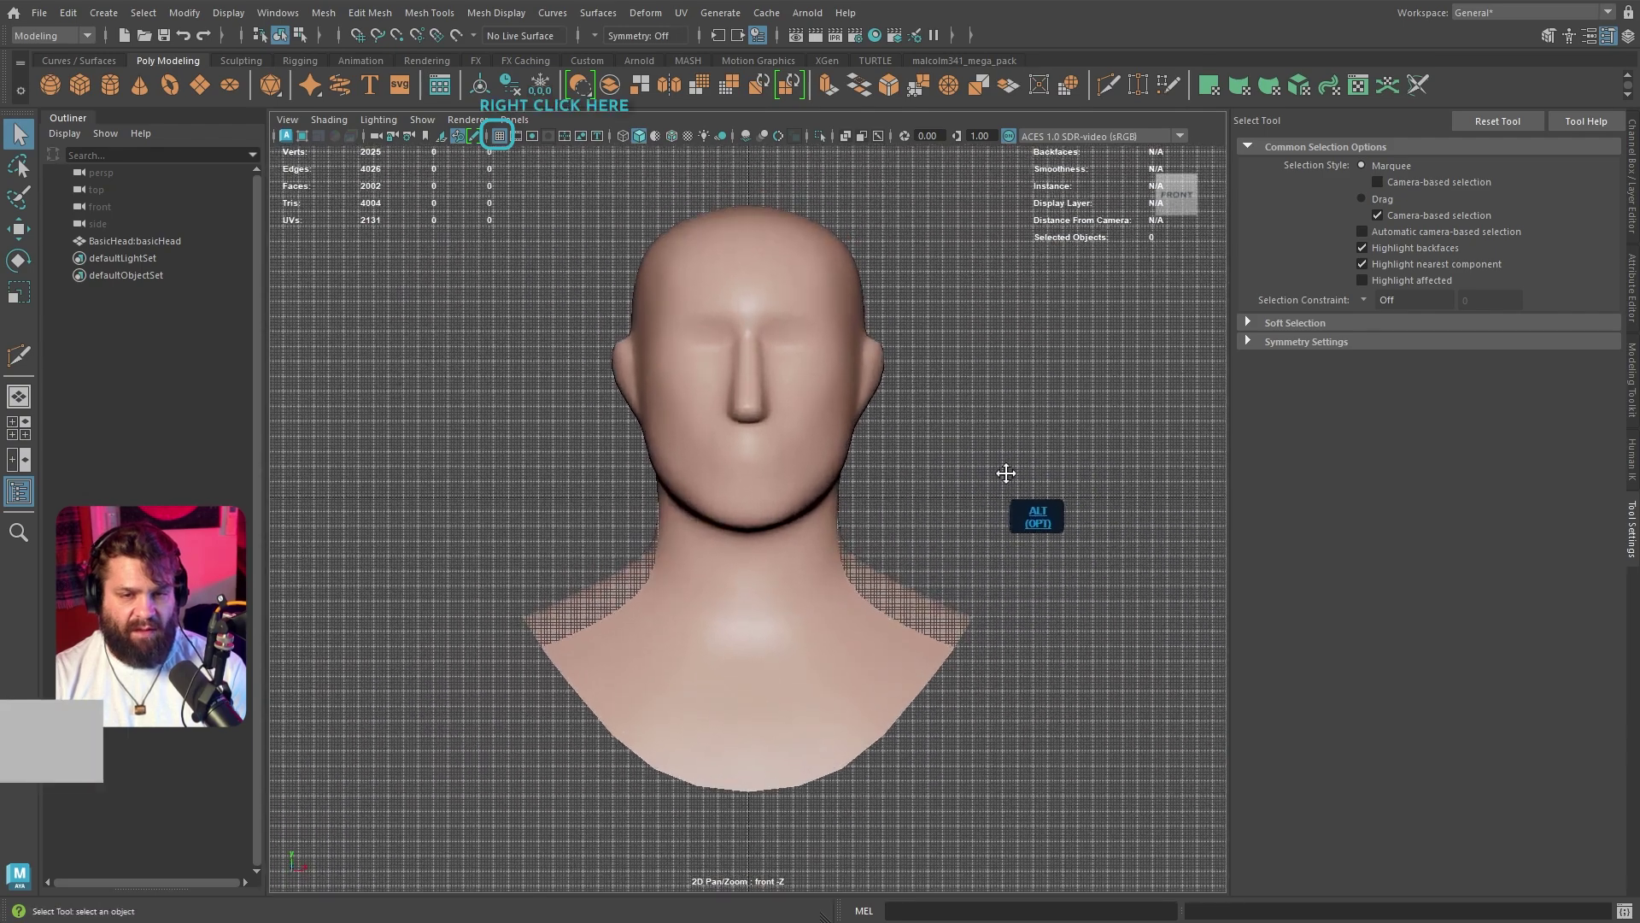
{"action": "middle_click_drag", "start_coordinate": [1006, 472], "coordinate": [1009, 484], "text": "alt"}
{"action": "right_click", "coordinate": [500, 136]}
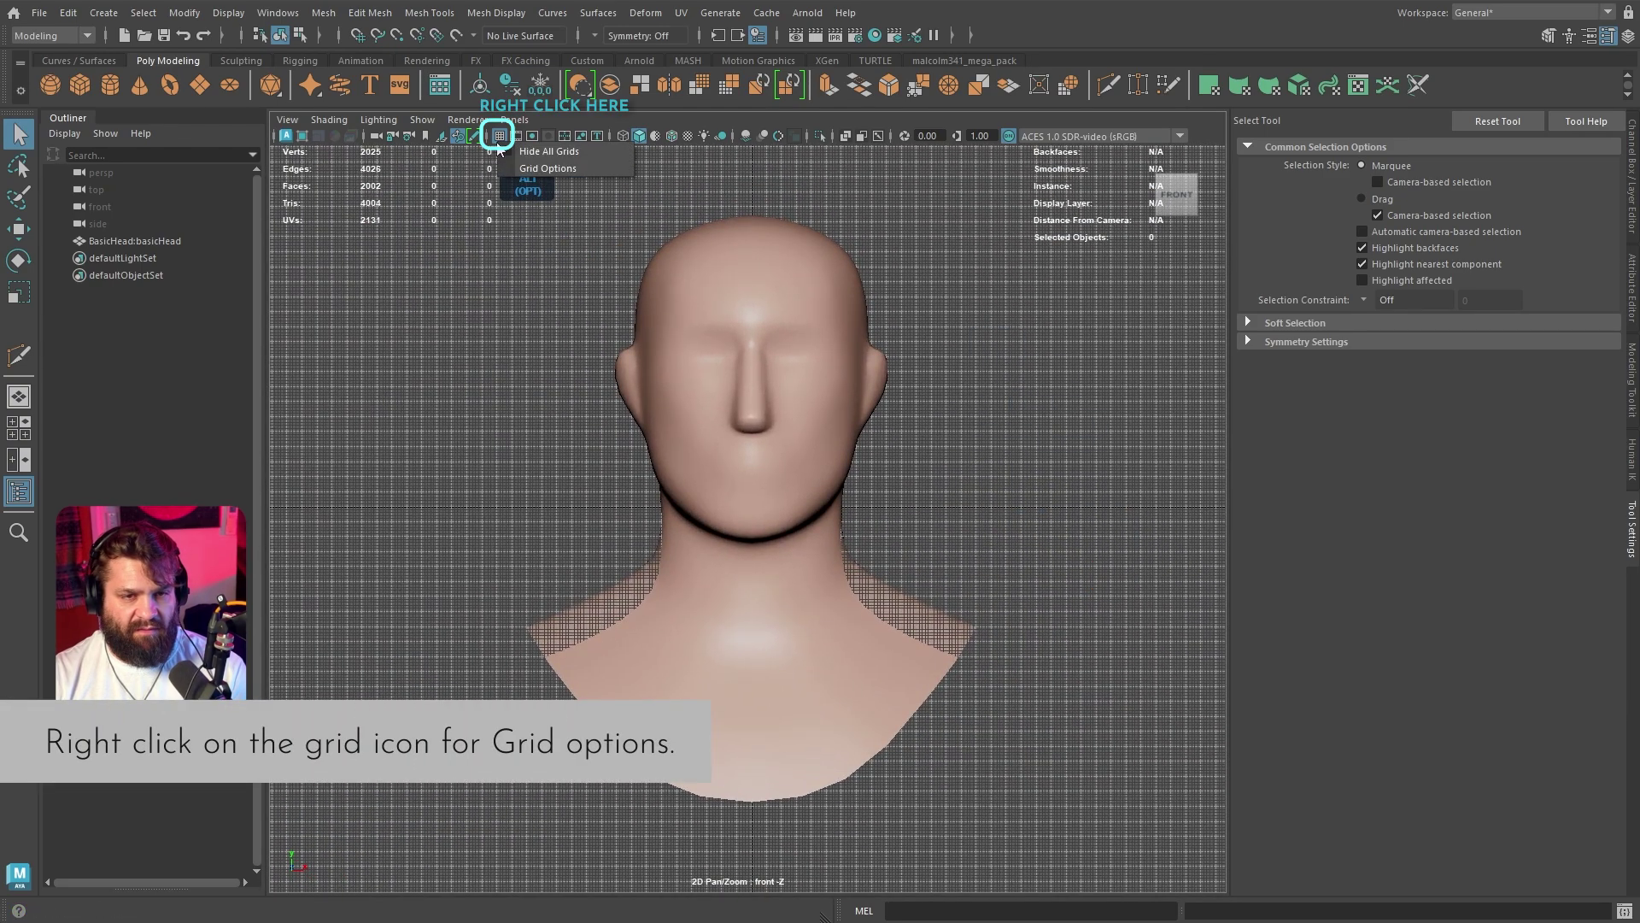
{"action": "left_click", "coordinate": [577, 168]}
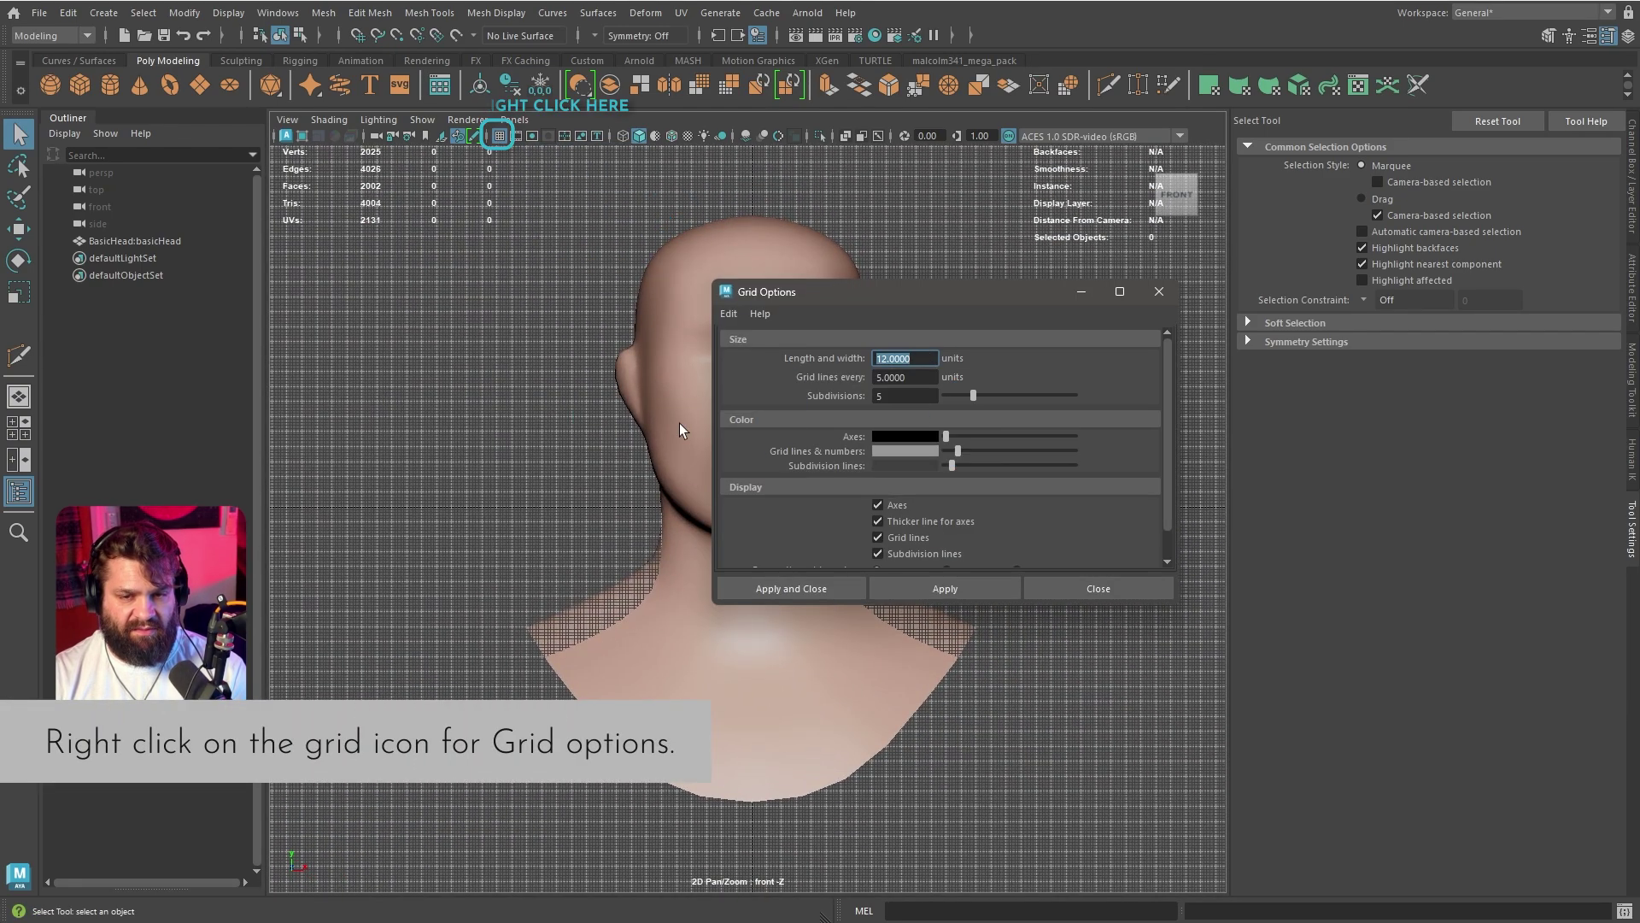
{"action": "type", "text": "100"}
{"action": "key", "text": "Tab"}
{"action": "type", "text": "100"}
{"action": "key", "text": "Tab"}
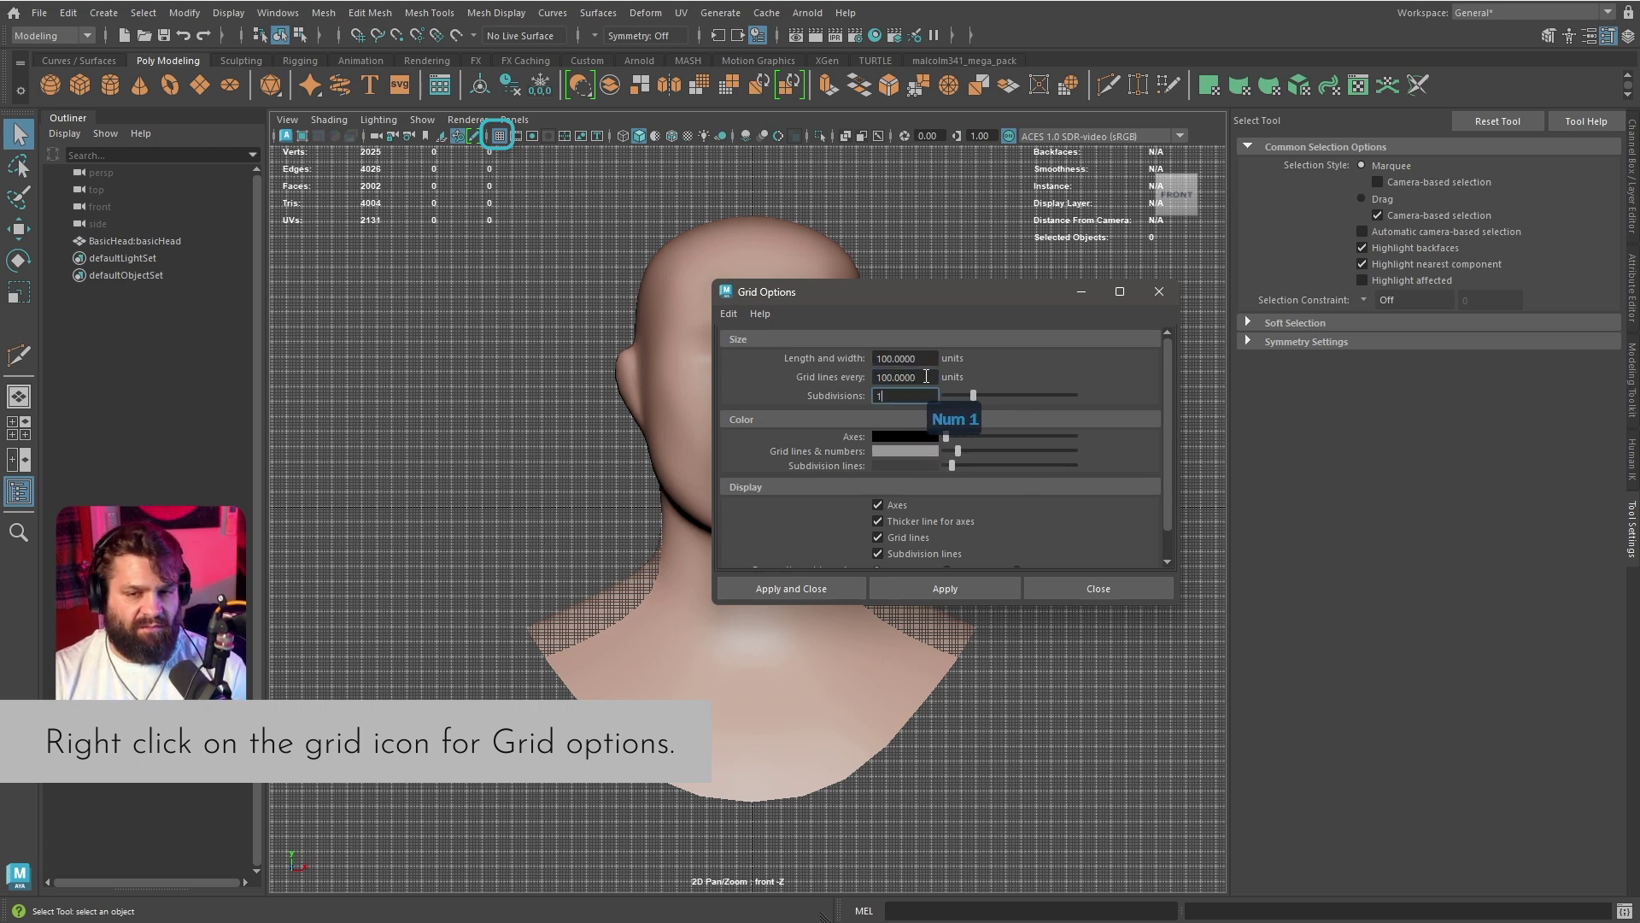
Set both the grid's length and width and its line spacing to 50 units, apply the change and close the options.
{"action": "left_click", "coordinate": [925, 375]}
{"action": "left_click", "coordinate": [926, 376]}
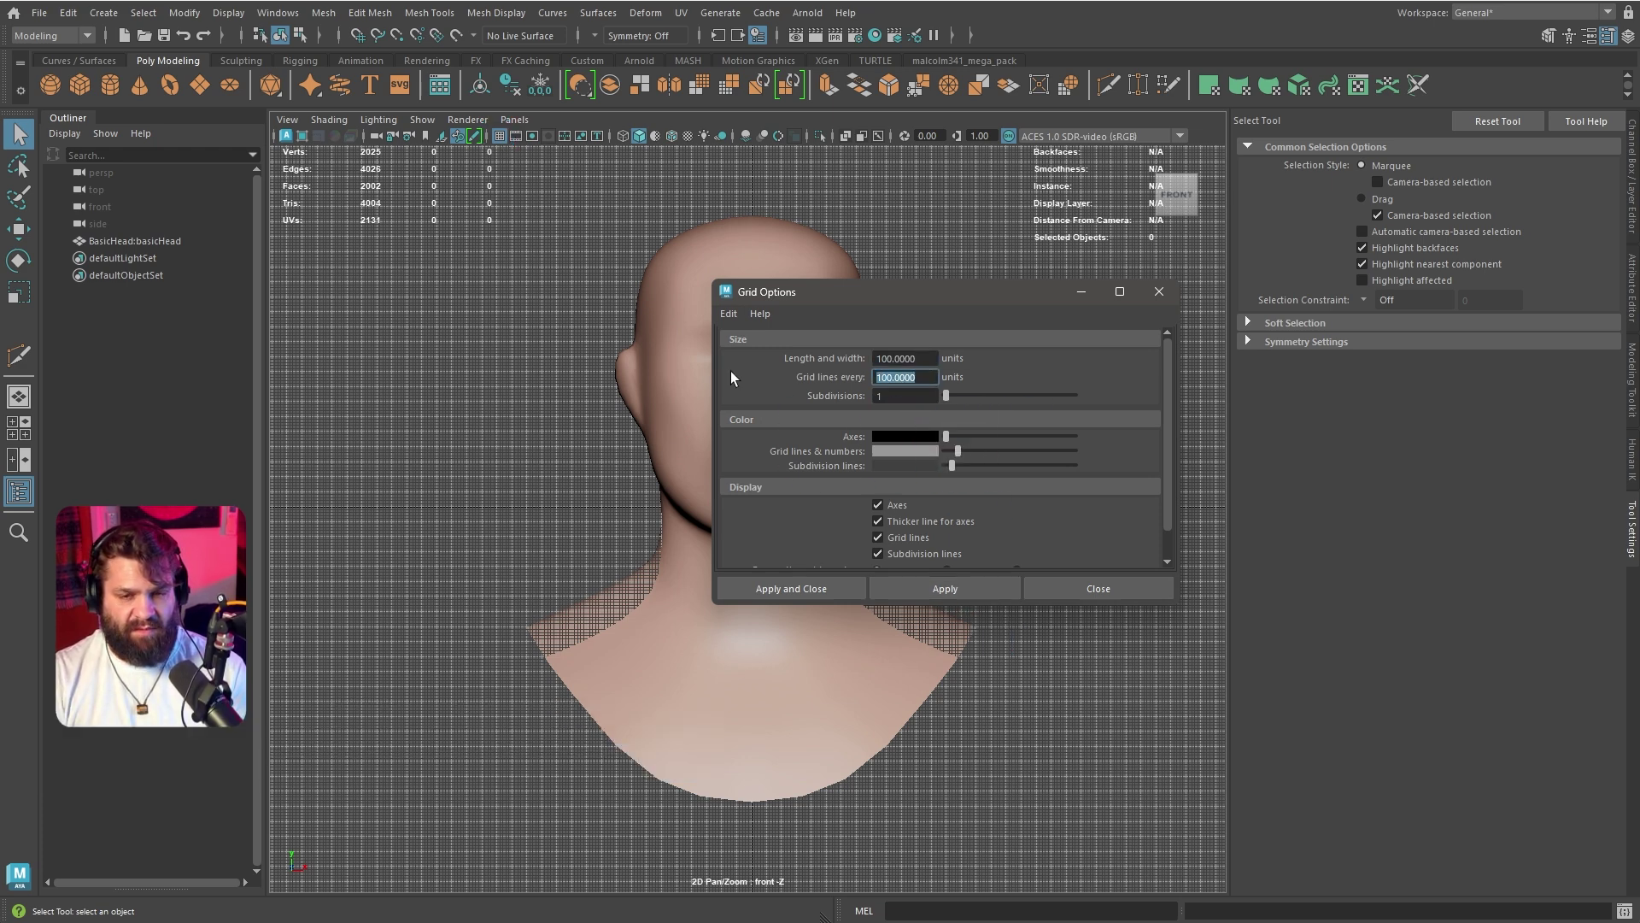
{"action": "type", "text": "50"}
{"action": "left_click", "coordinate": [904, 355]}
{"action": "type", "text": "50"}
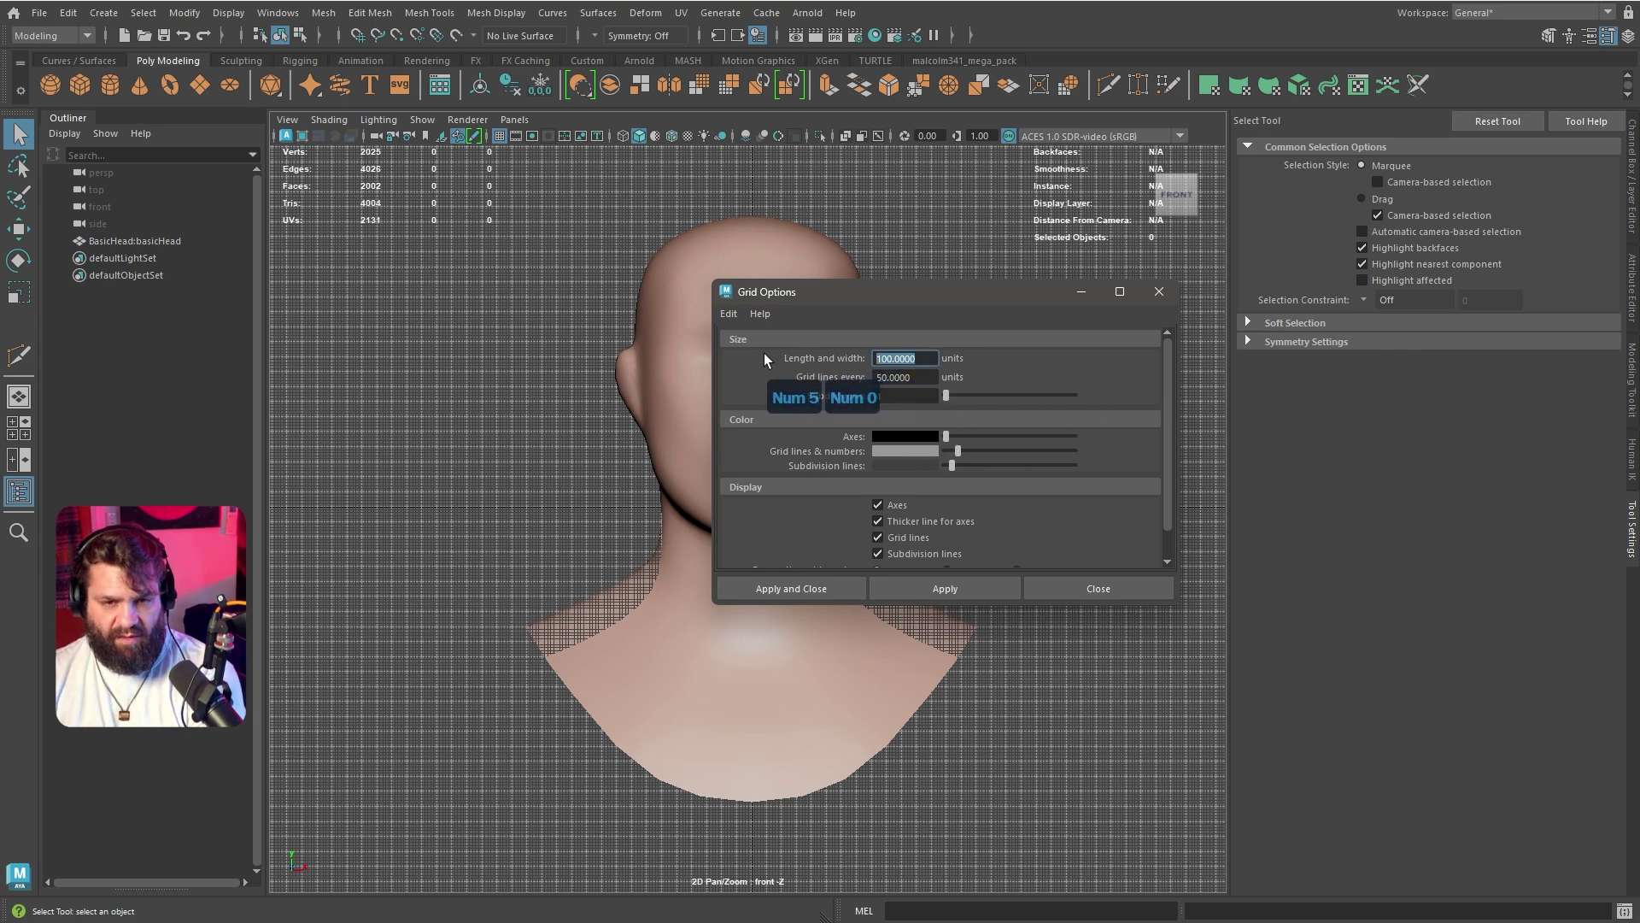
{"action": "left_click", "coordinate": [952, 581]}
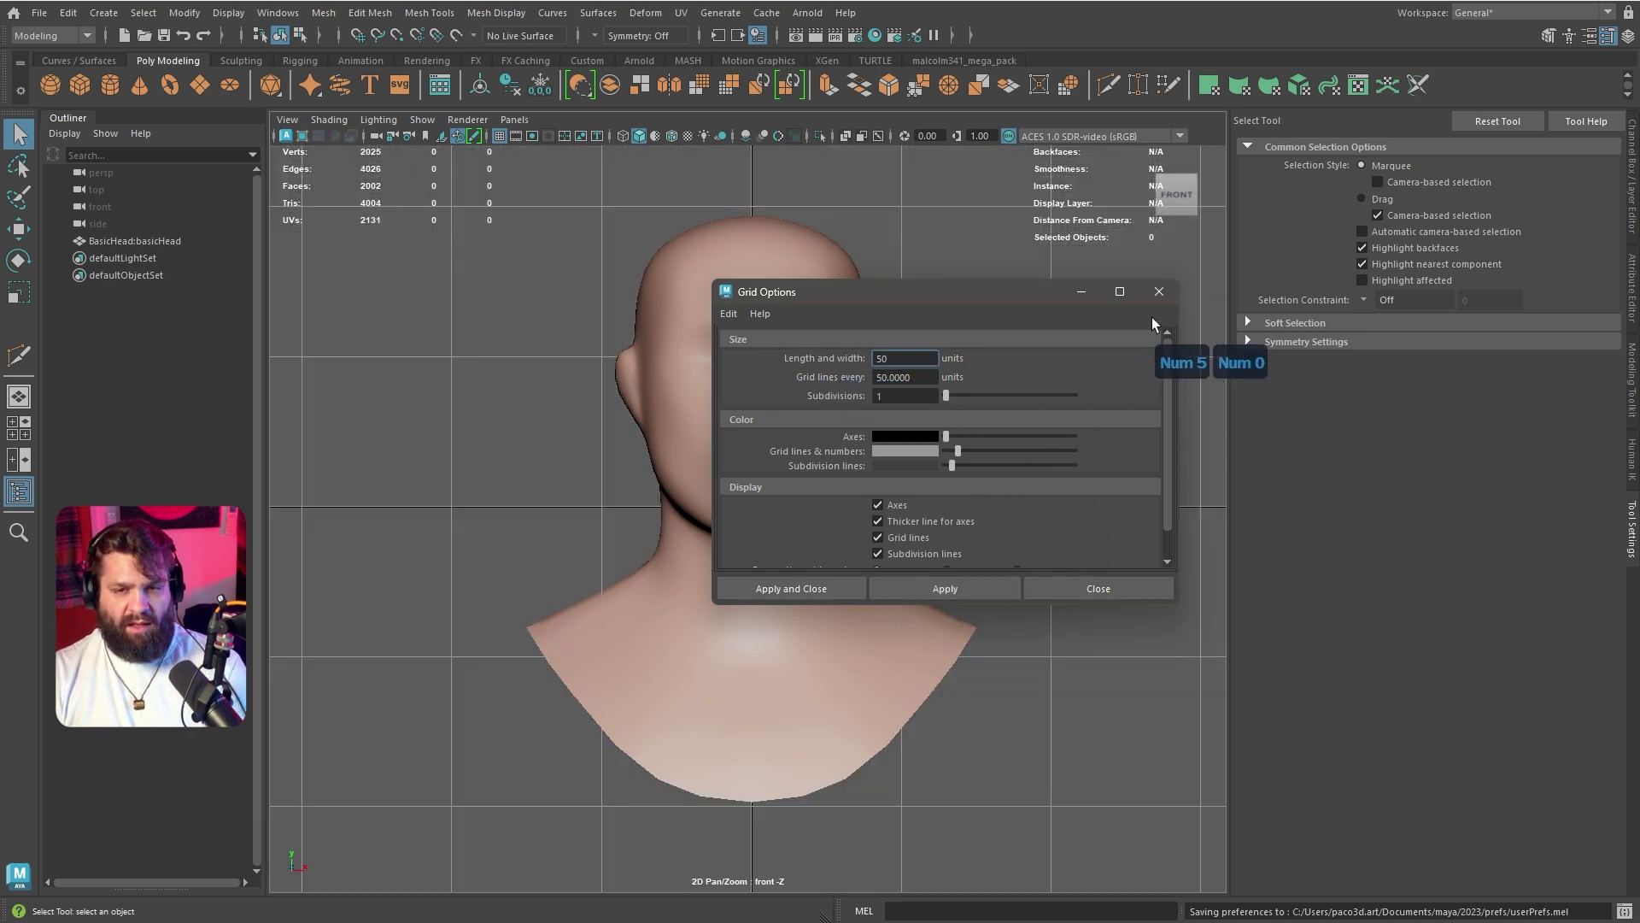
{"action": "left_click", "coordinate": [1159, 293]}
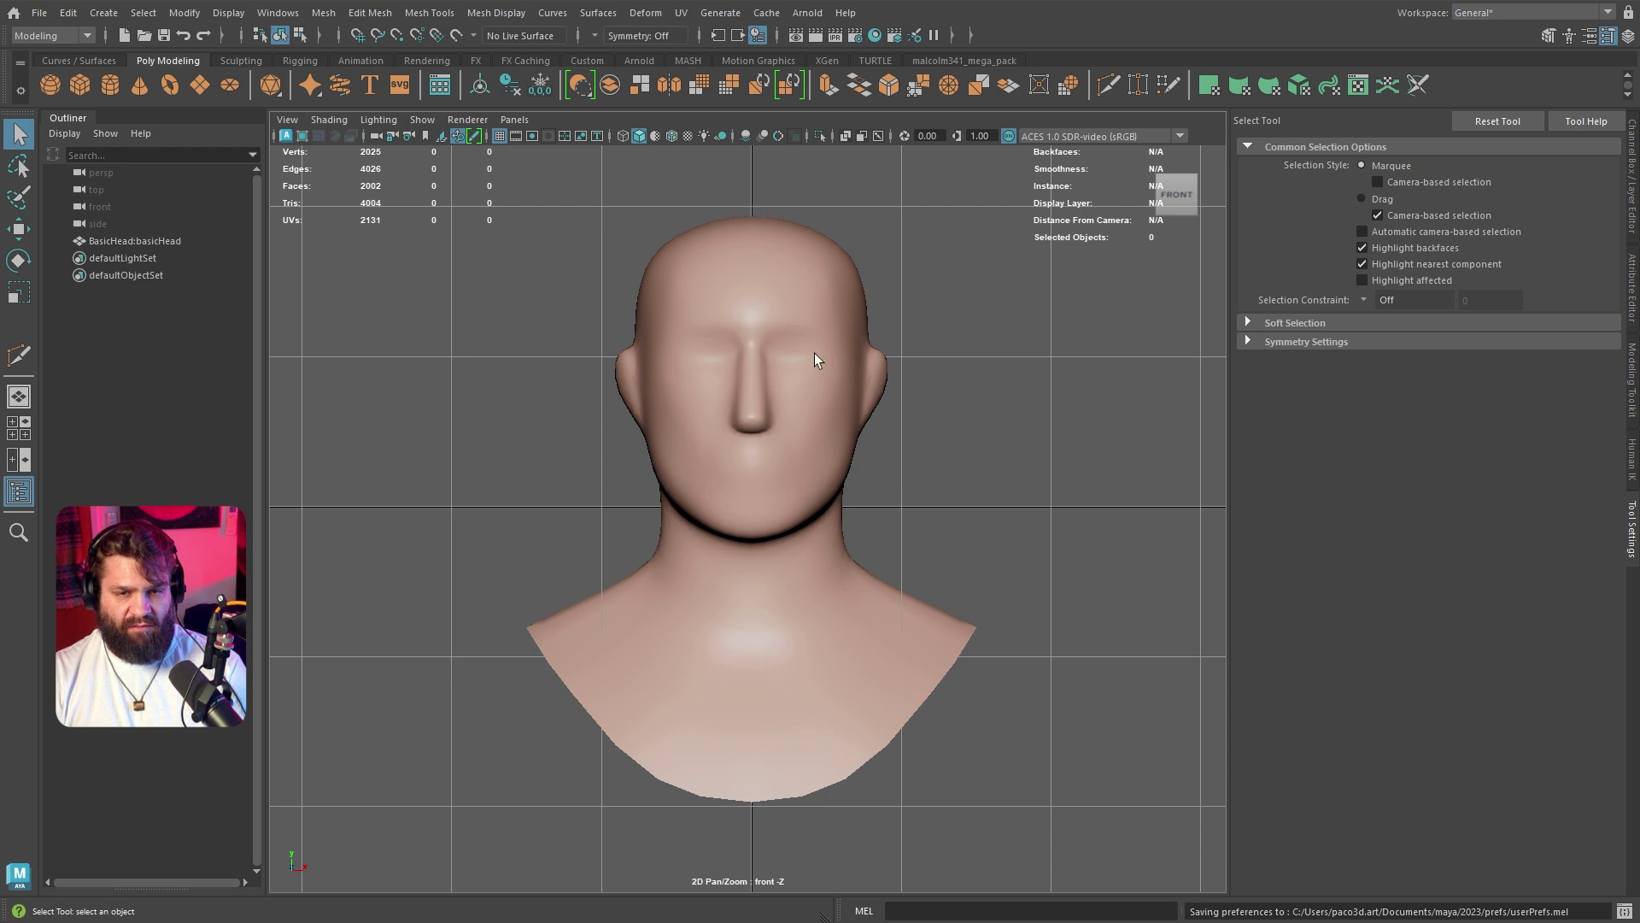
Select the head mesh, activate the Multi-Cut tool and enable Delete Faces for slicing.
{"action": "left_click", "coordinate": [802, 685]}
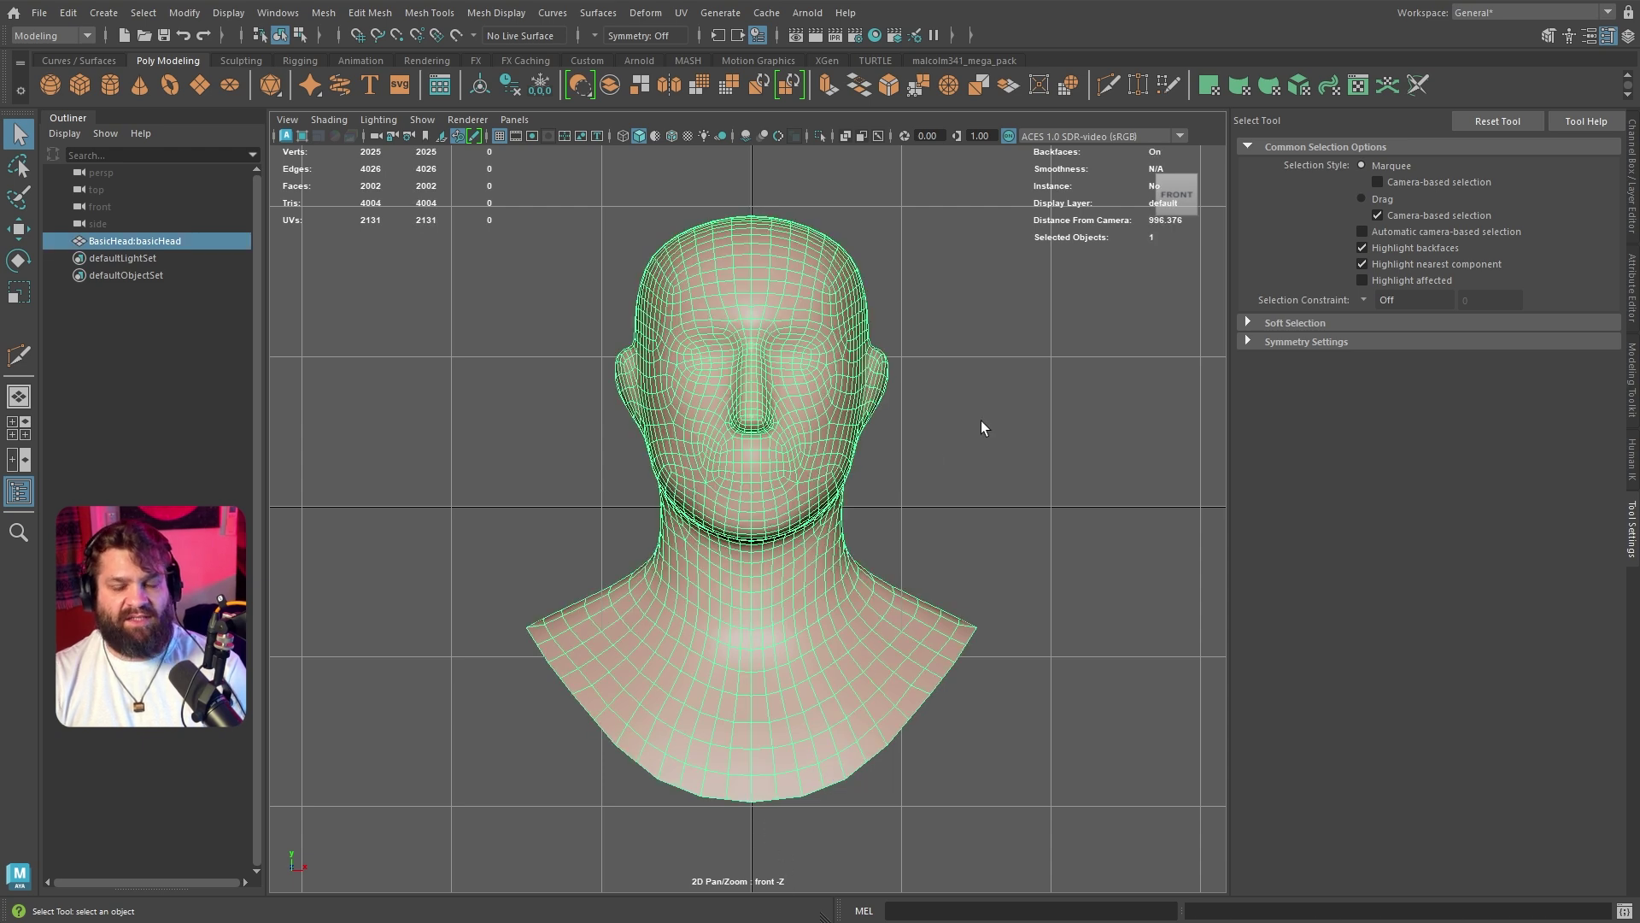
{"action": "left_click", "coordinate": [19, 353]}
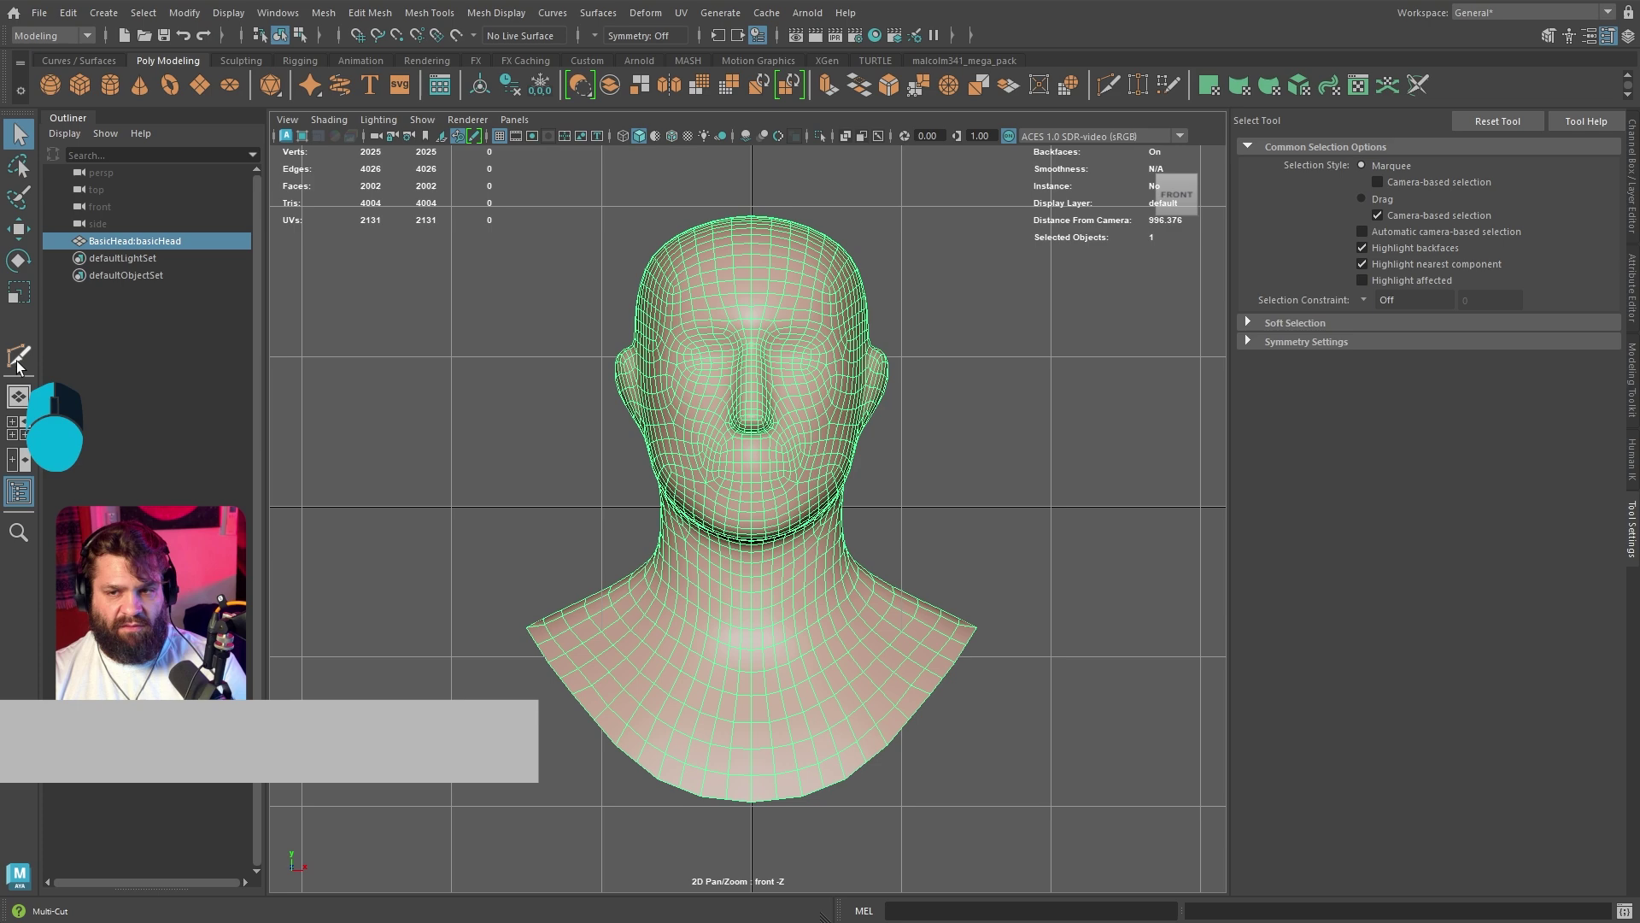
{"action": "left_click", "coordinate": [1633, 469]}
{"action": "left_click", "coordinate": [1636, 521]}
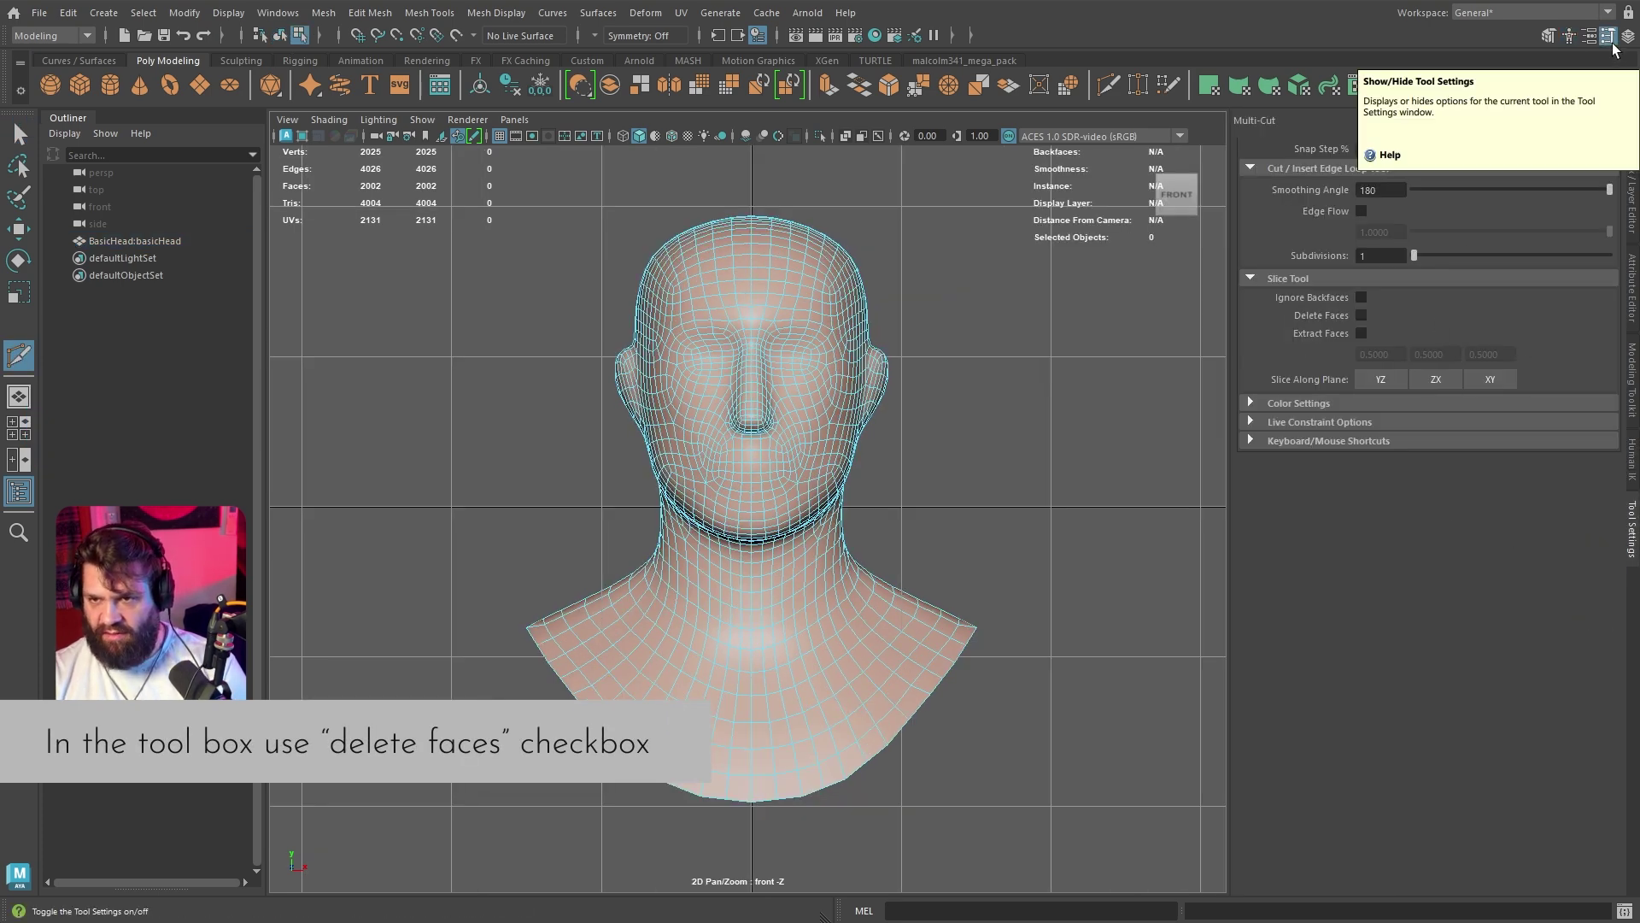
{"action": "left_click", "coordinate": [1361, 316]}
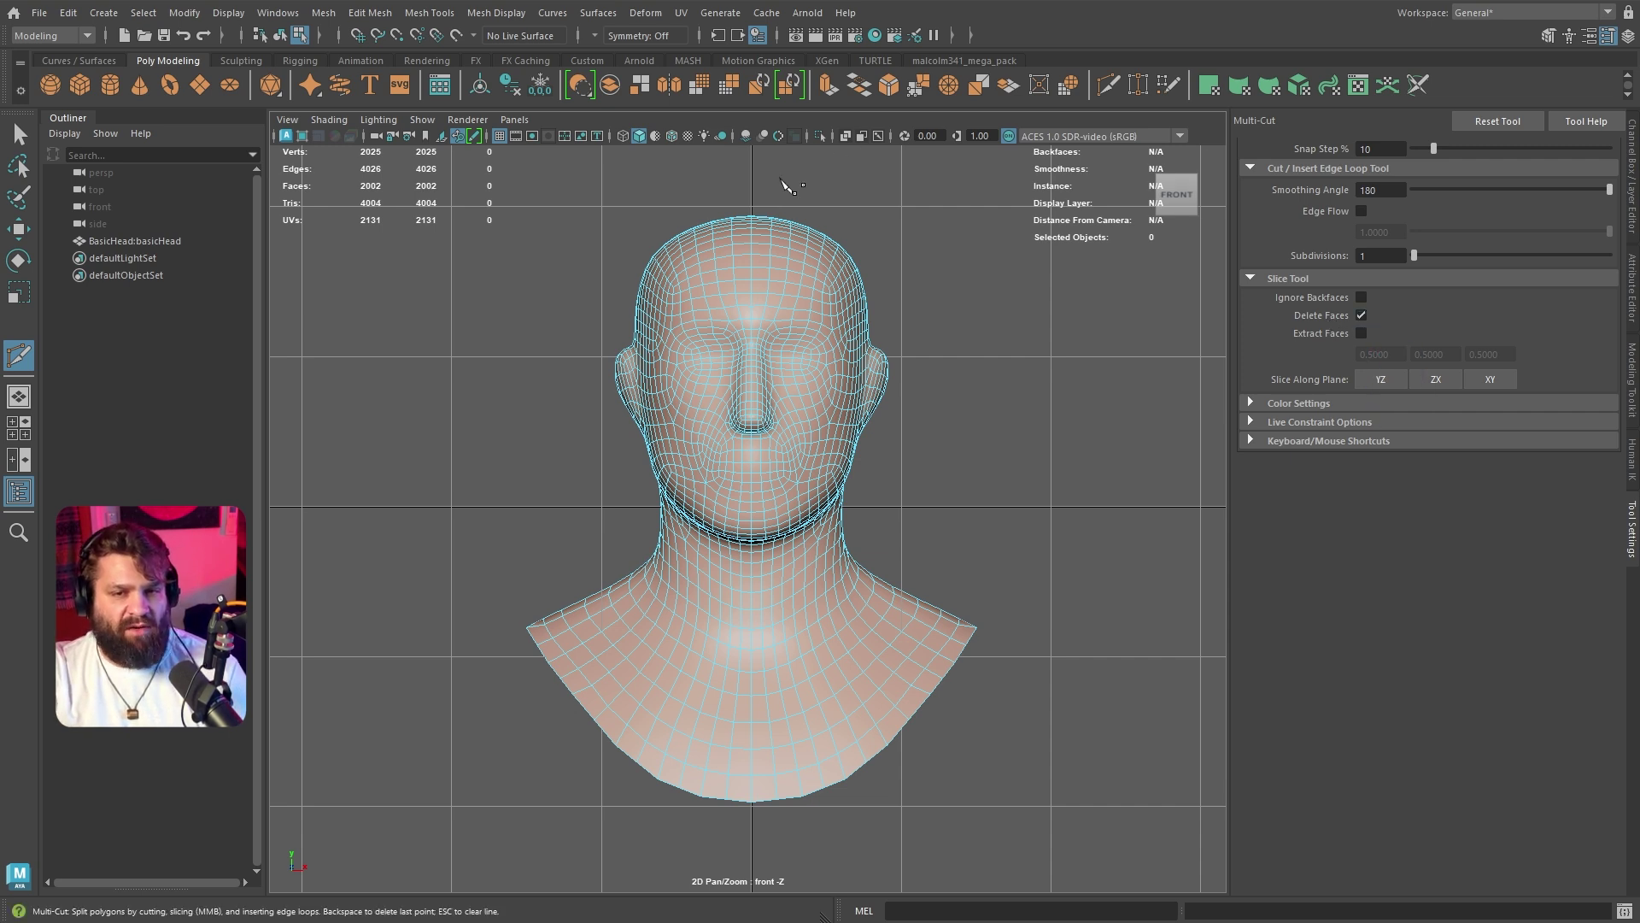
Slice the head vertically along its centre line, snapped to the grid, to remove one half of the mesh.
{"action": "key", "text": "x"}
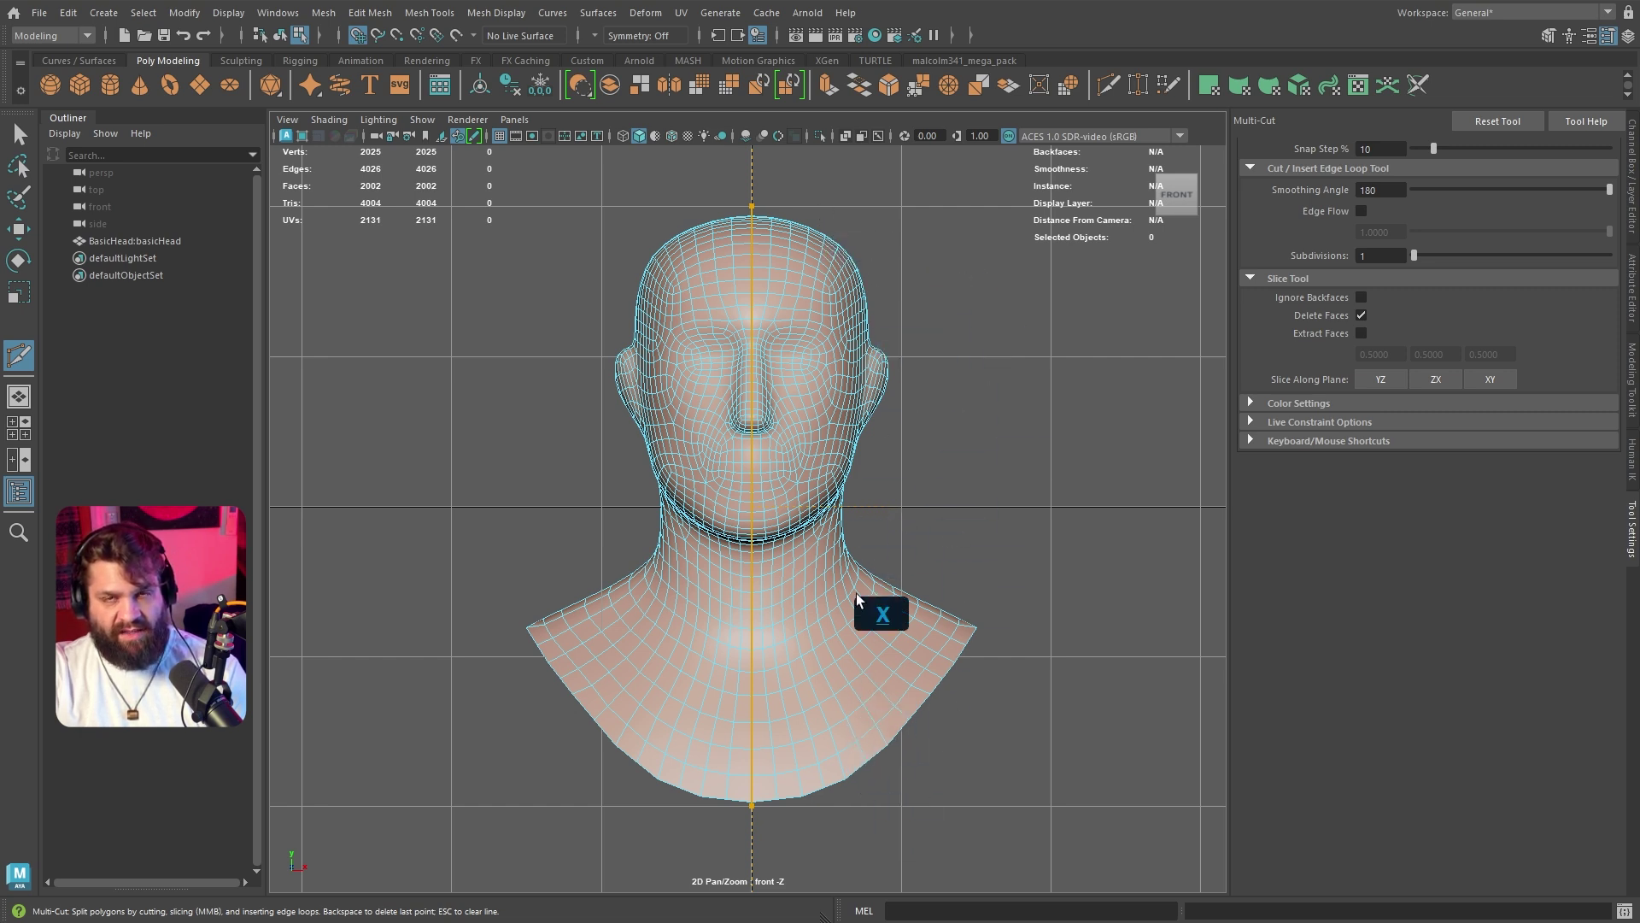
{"action": "key", "text": "Return"}
{"action": "middle_click_drag", "start_coordinate": [1011, 483], "coordinate": [1026, 469], "text": "alt"}
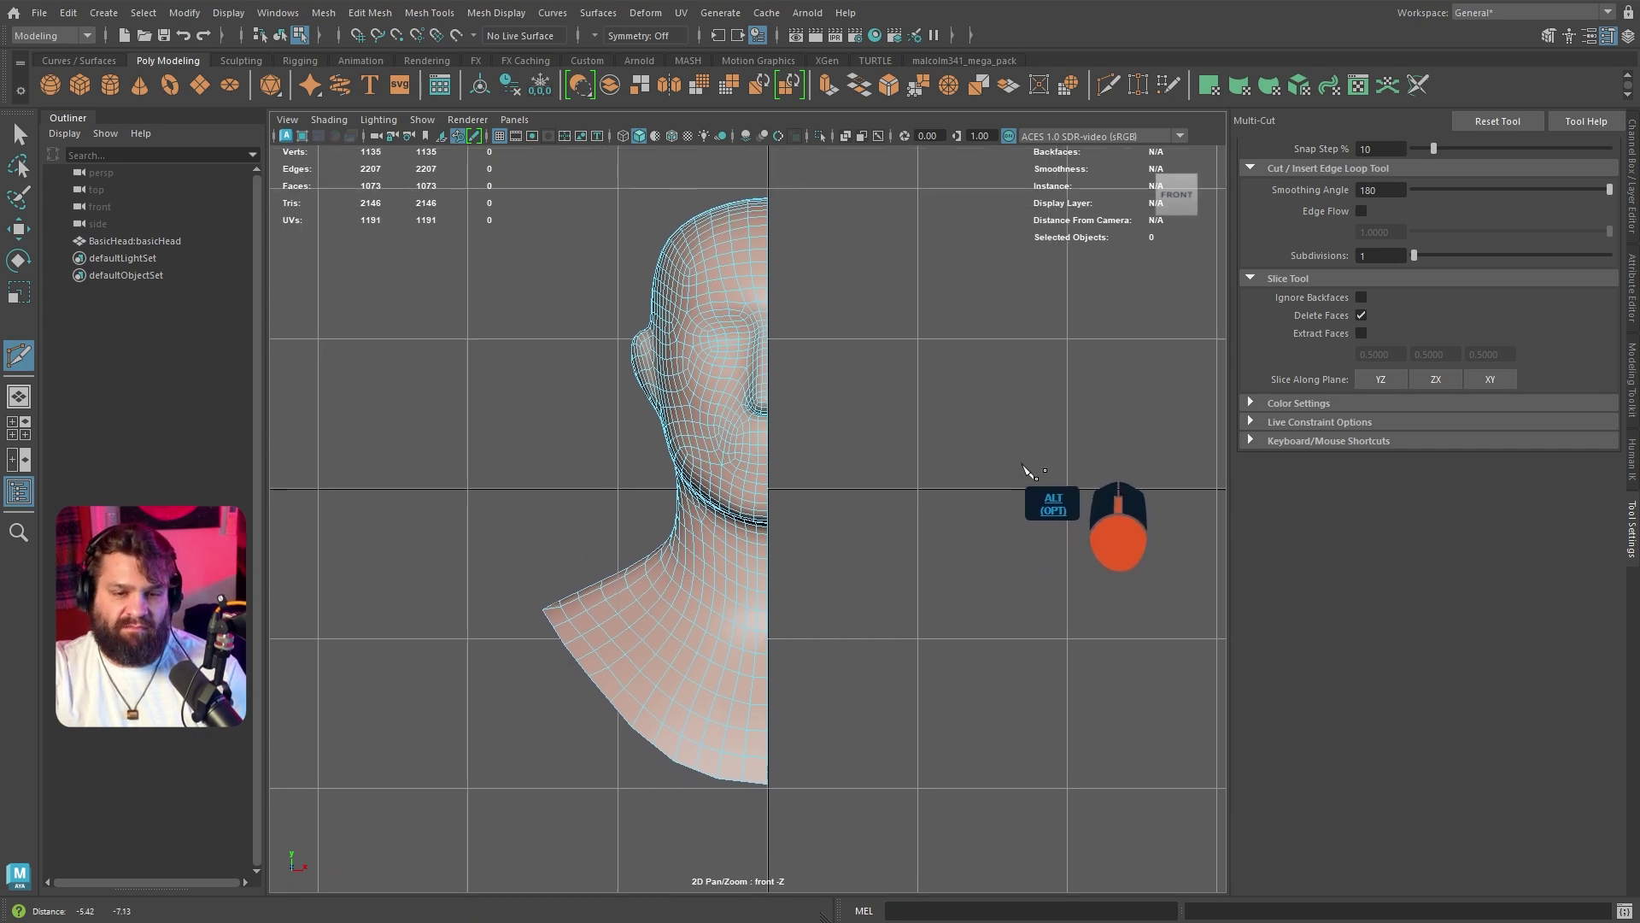
{"action": "right_click_drag", "start_coordinate": [854, 480], "coordinate": [990, 574], "text": "alt"}
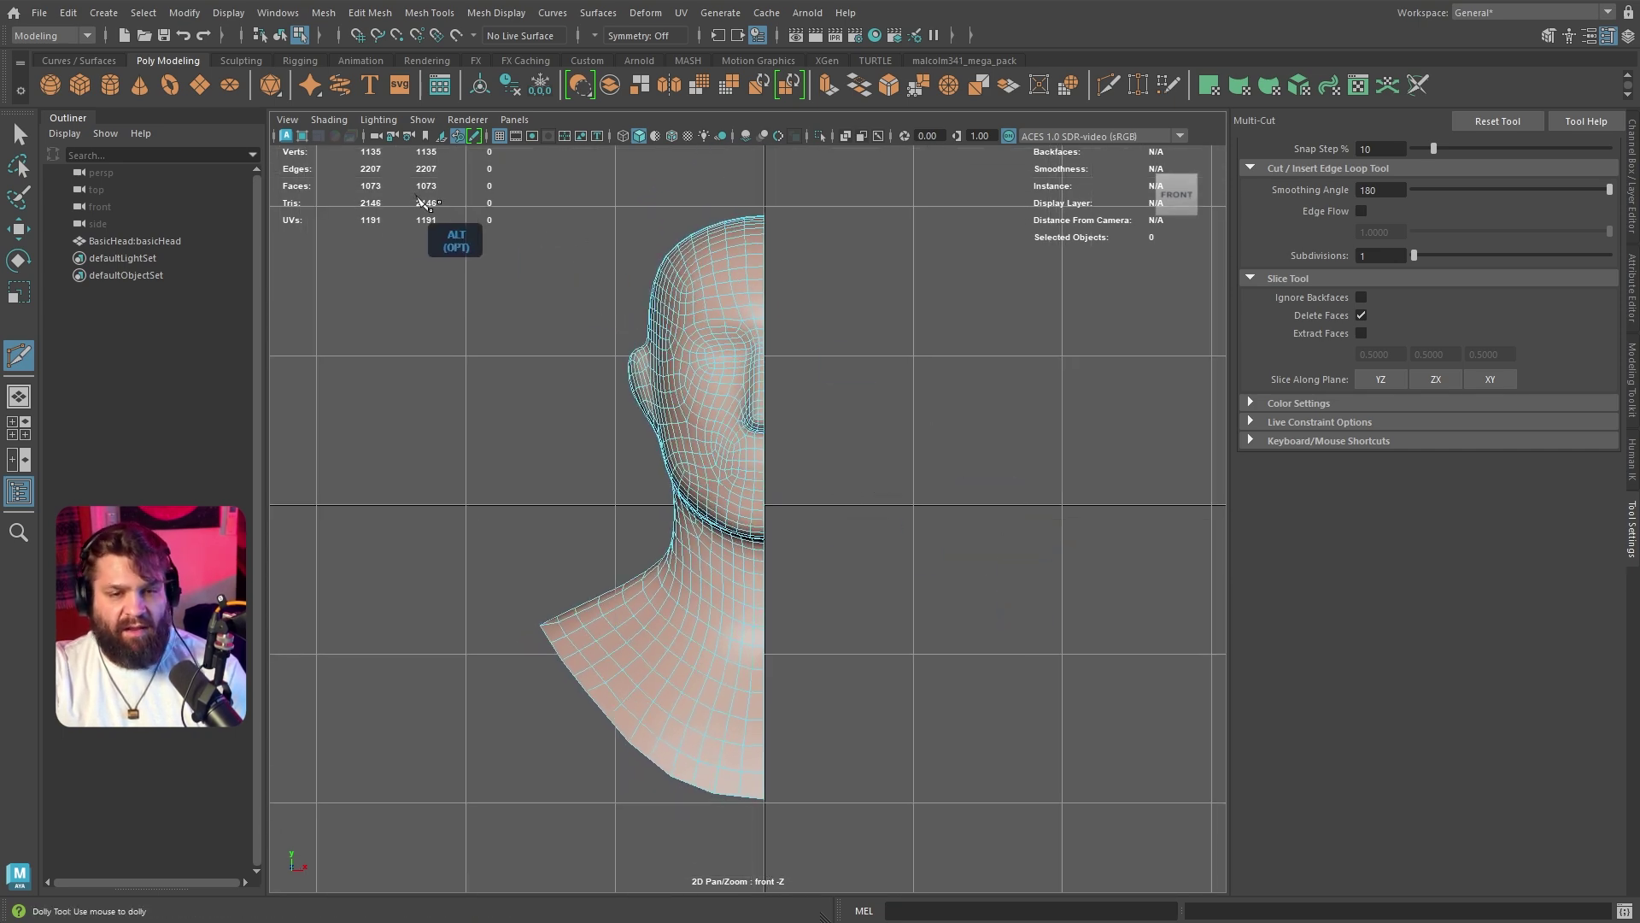
Try several diagonal slices across the half head with Delete Faces enabled, and undo them.
{"action": "left_click_drag", "start_coordinate": [498, 224], "coordinate": [841, 391]}
{"action": "left_click_drag", "start_coordinate": [486, 380], "coordinate": [797, 537]}
{"action": "left_click_drag", "start_coordinate": [491, 579], "coordinate": [829, 737]}
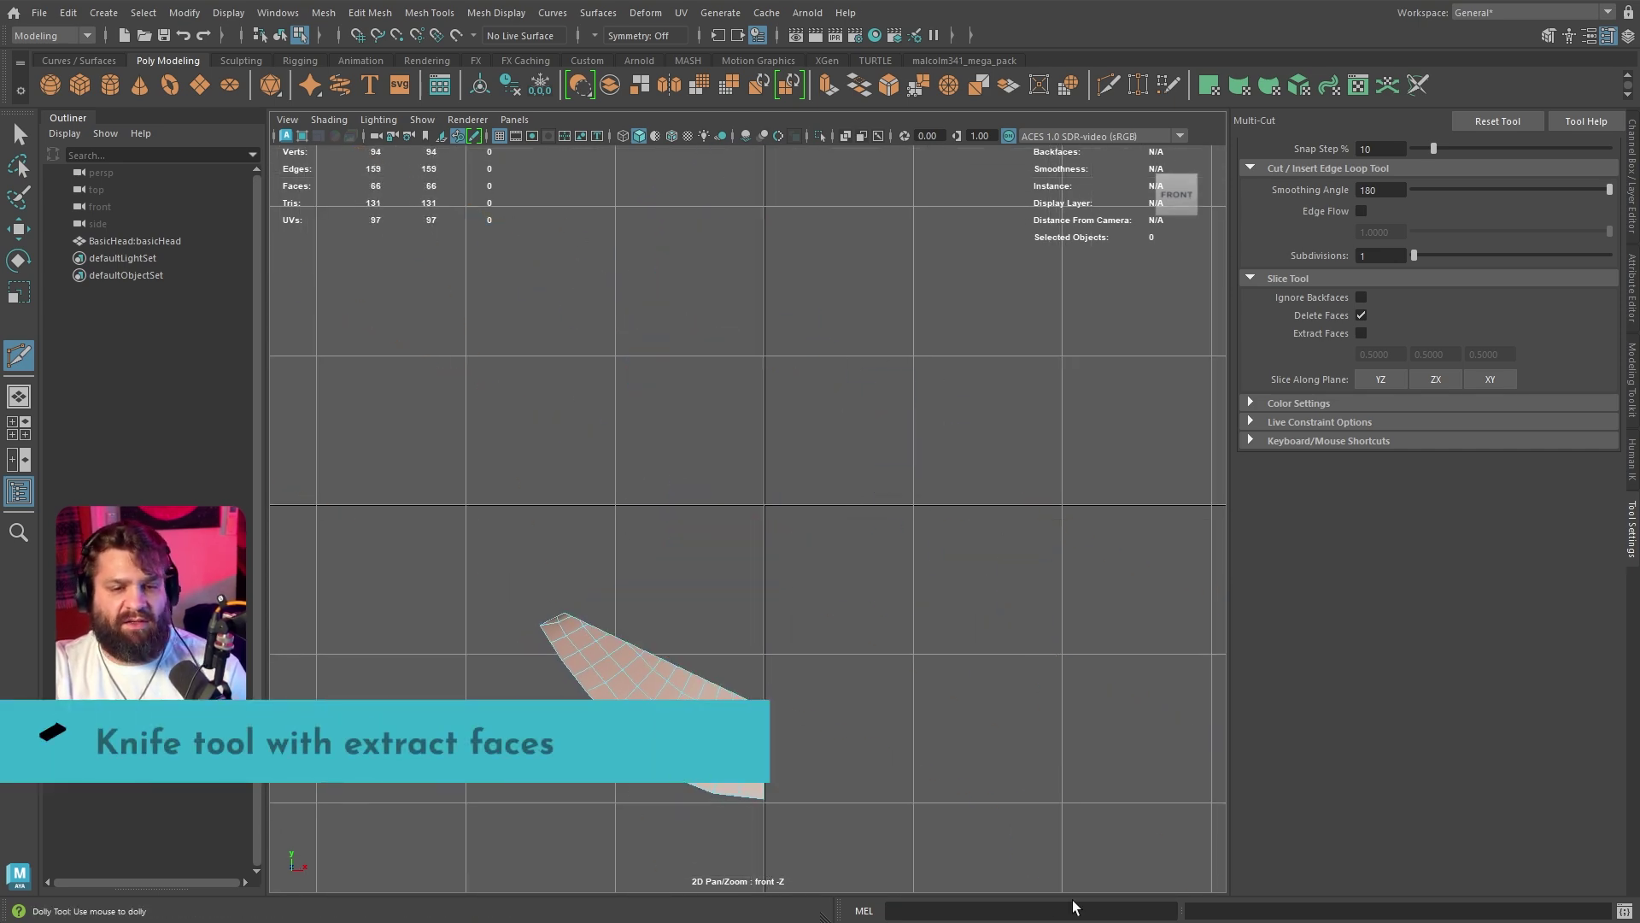
{"action": "key", "text": "ctrl+z"}
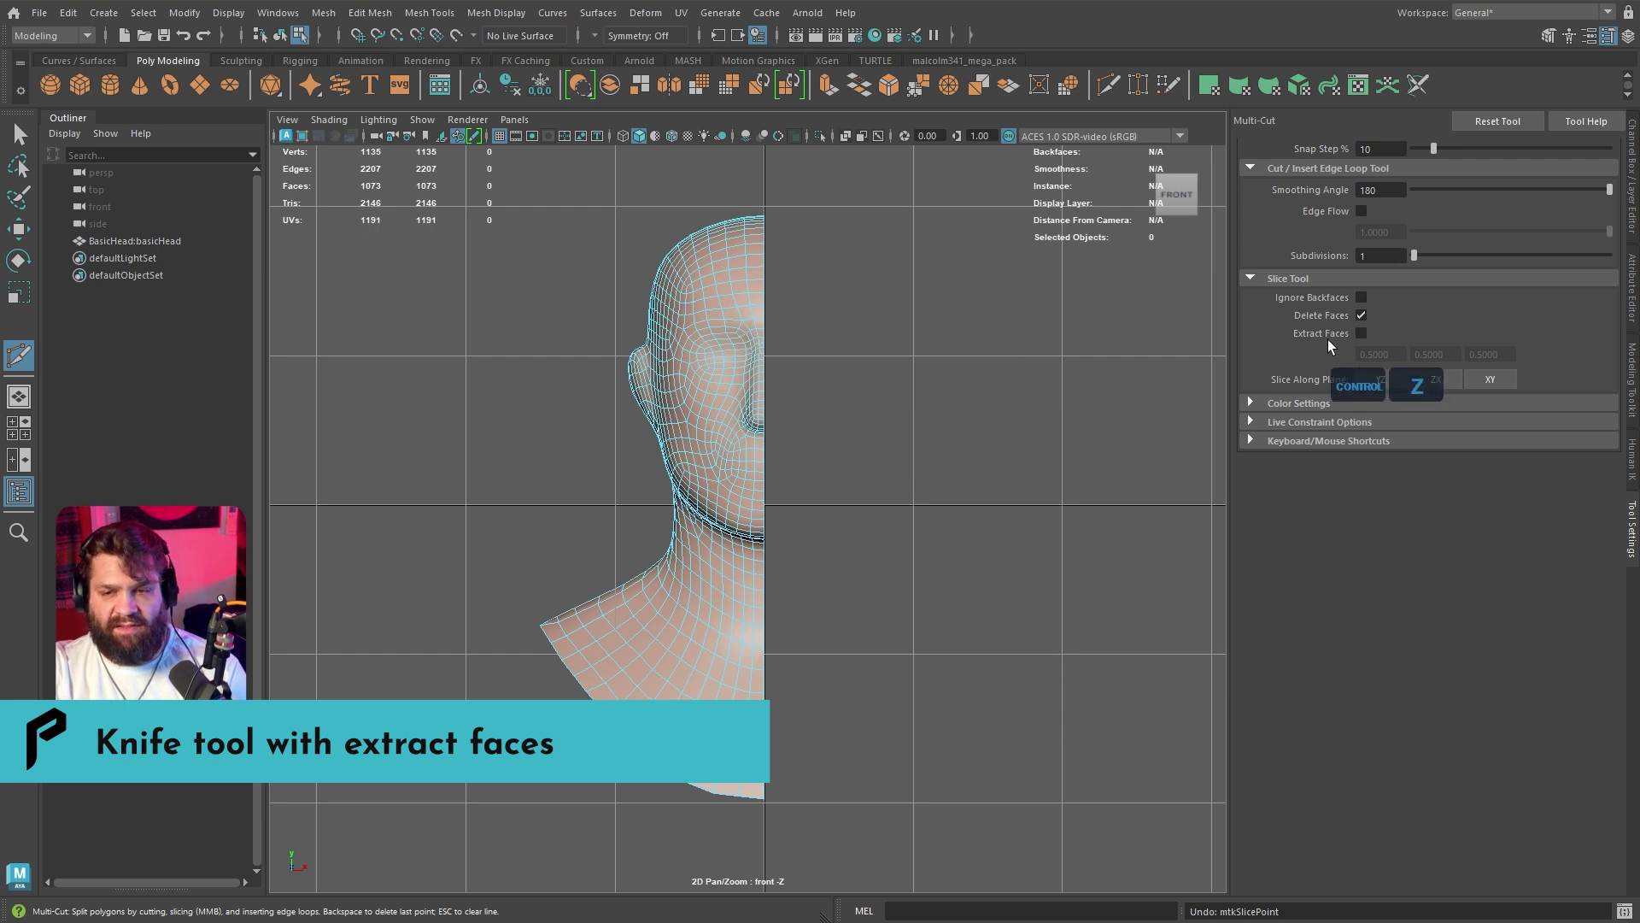
Switch the slice option to Extract Faces and try several diagonal slices across the half head and shoulder.
{"action": "left_click", "coordinate": [1361, 333]}
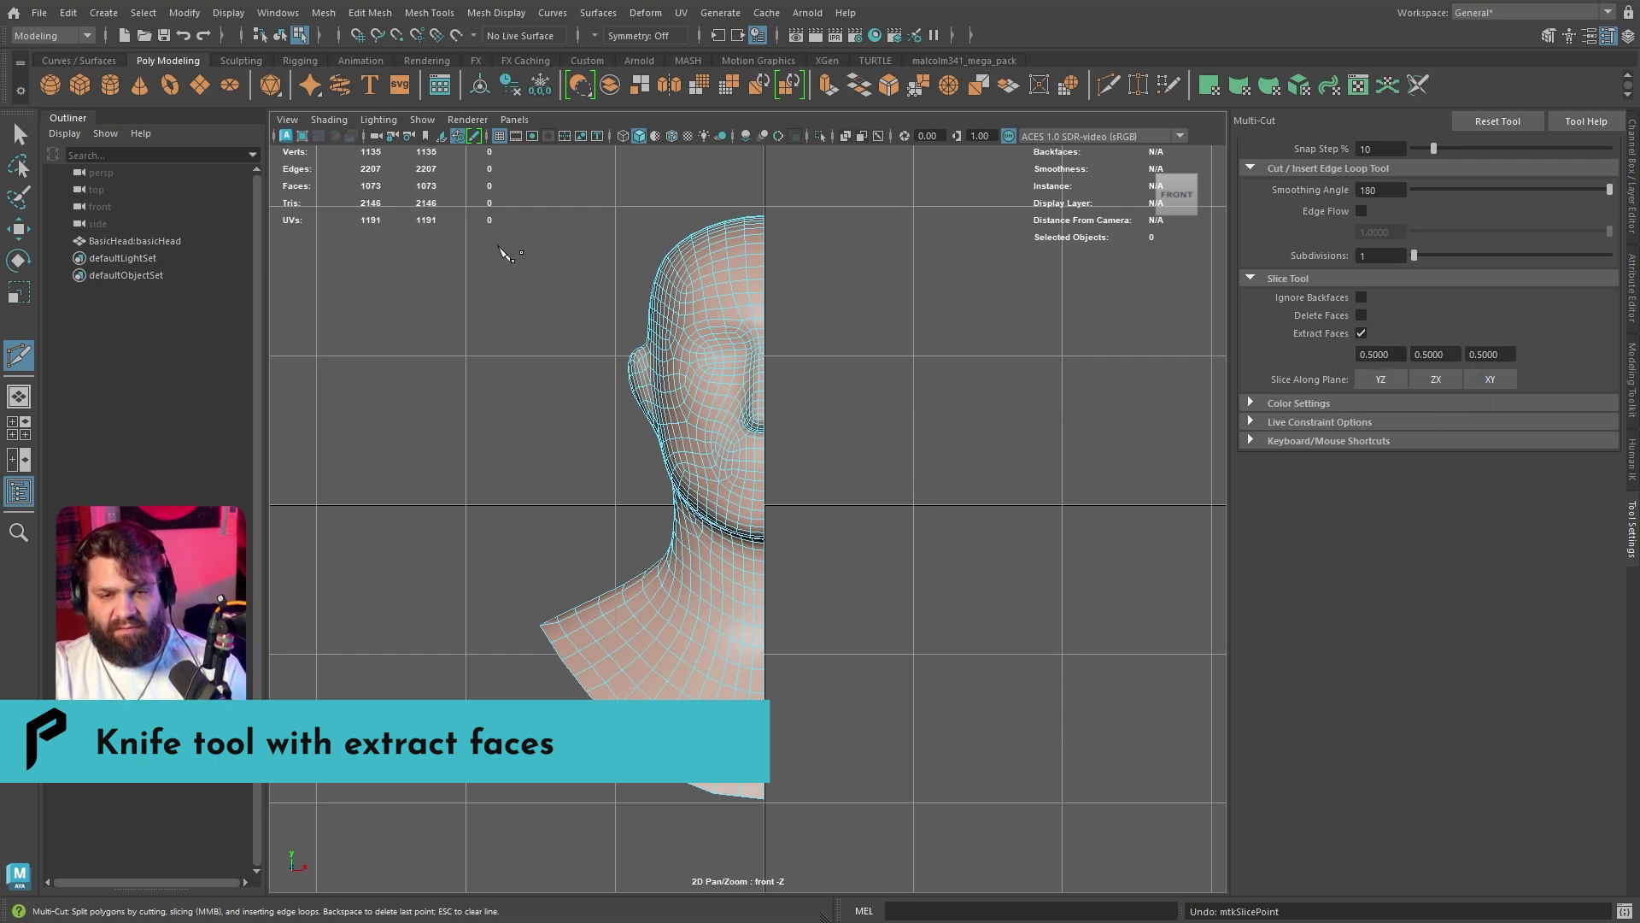
{"action": "left_click_drag", "start_coordinate": [513, 366], "coordinate": [959, 677]}
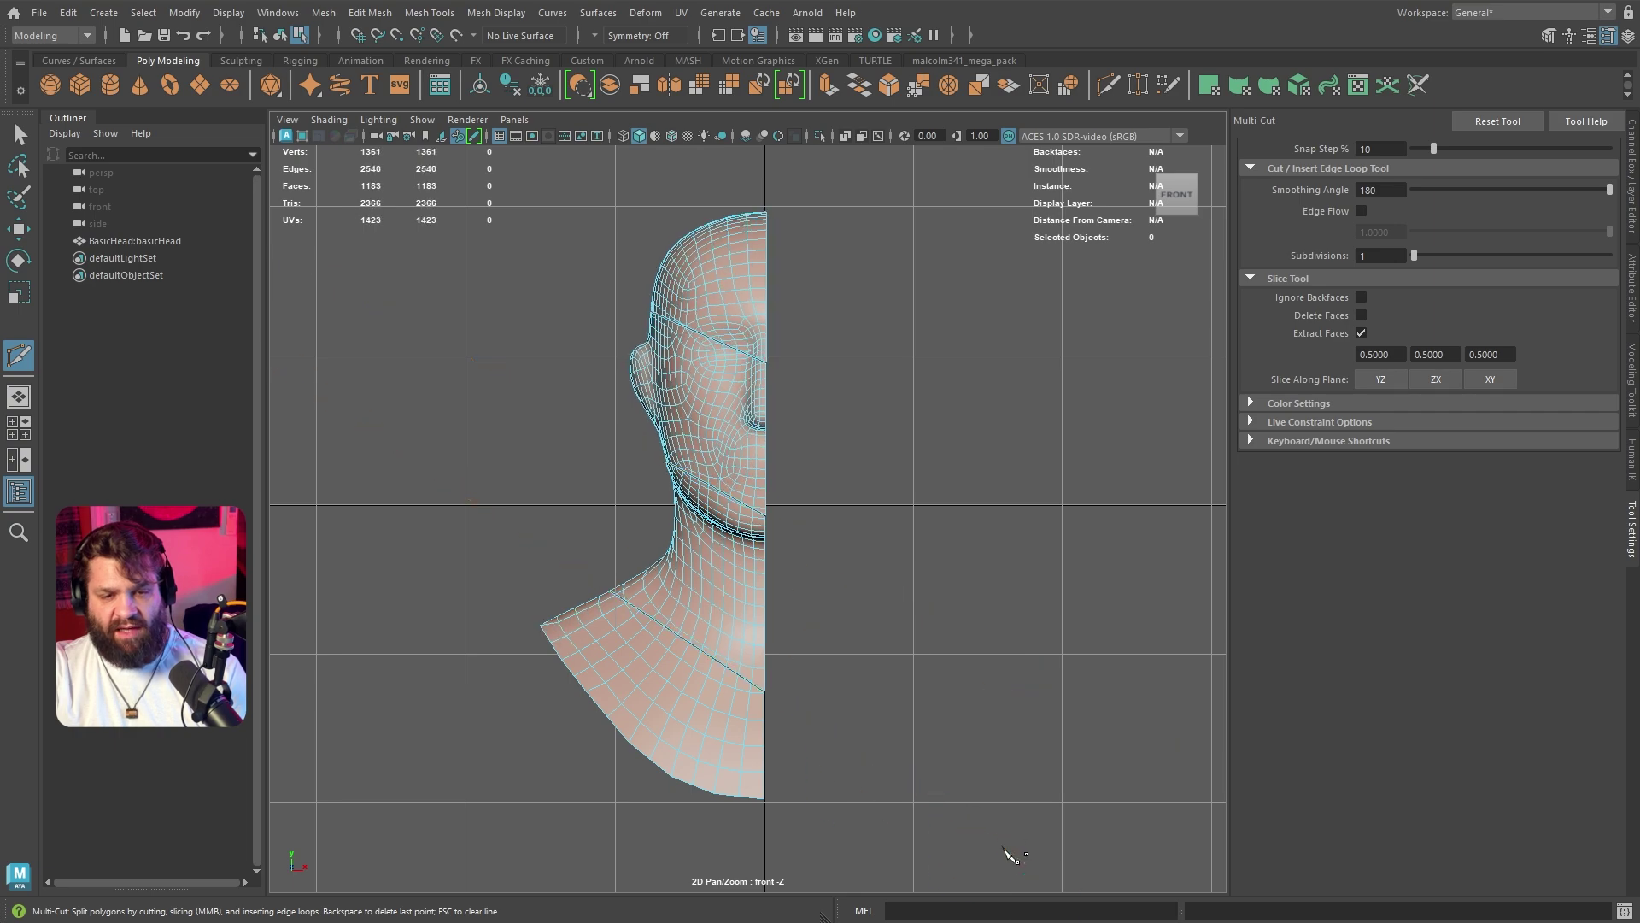
{"action": "right_click_drag", "start_coordinate": [784, 564], "coordinate": [1201, 815], "text": "alt"}
{"action": "middle_click_drag", "start_coordinate": [863, 690], "coordinate": [1034, 316], "text": "alt"}
{"action": "middle_click_drag", "start_coordinate": [524, 609], "coordinate": [792, 542], "text": "alt"}
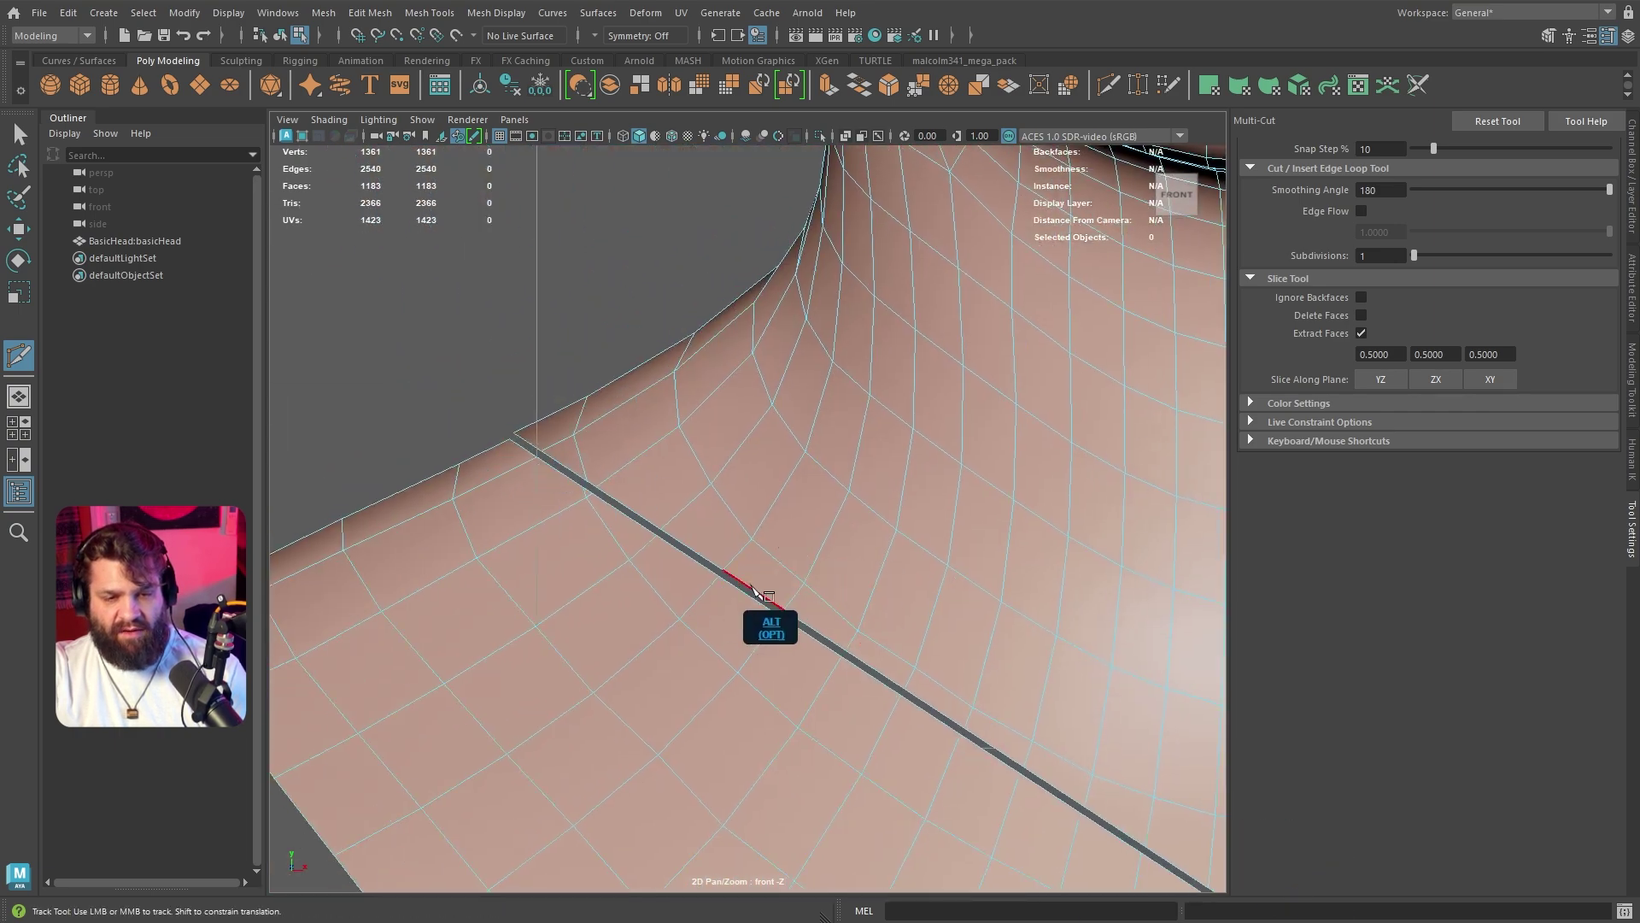
{"action": "right_click_drag", "start_coordinate": [931, 479], "coordinate": [776, 368], "text": "alt"}
{"action": "middle_click_drag", "start_coordinate": [772, 355], "coordinate": [733, 716], "text": "alt"}
{"action": "right_click_drag", "start_coordinate": [628, 534], "coordinate": [461, 427], "text": "alt"}
{"action": "middle_click_drag", "start_coordinate": [790, 406], "coordinate": [795, 556], "text": "alt"}
Undo all the test slices made with Extract Faces.
{"action": "key", "text": "ctrl+z"}
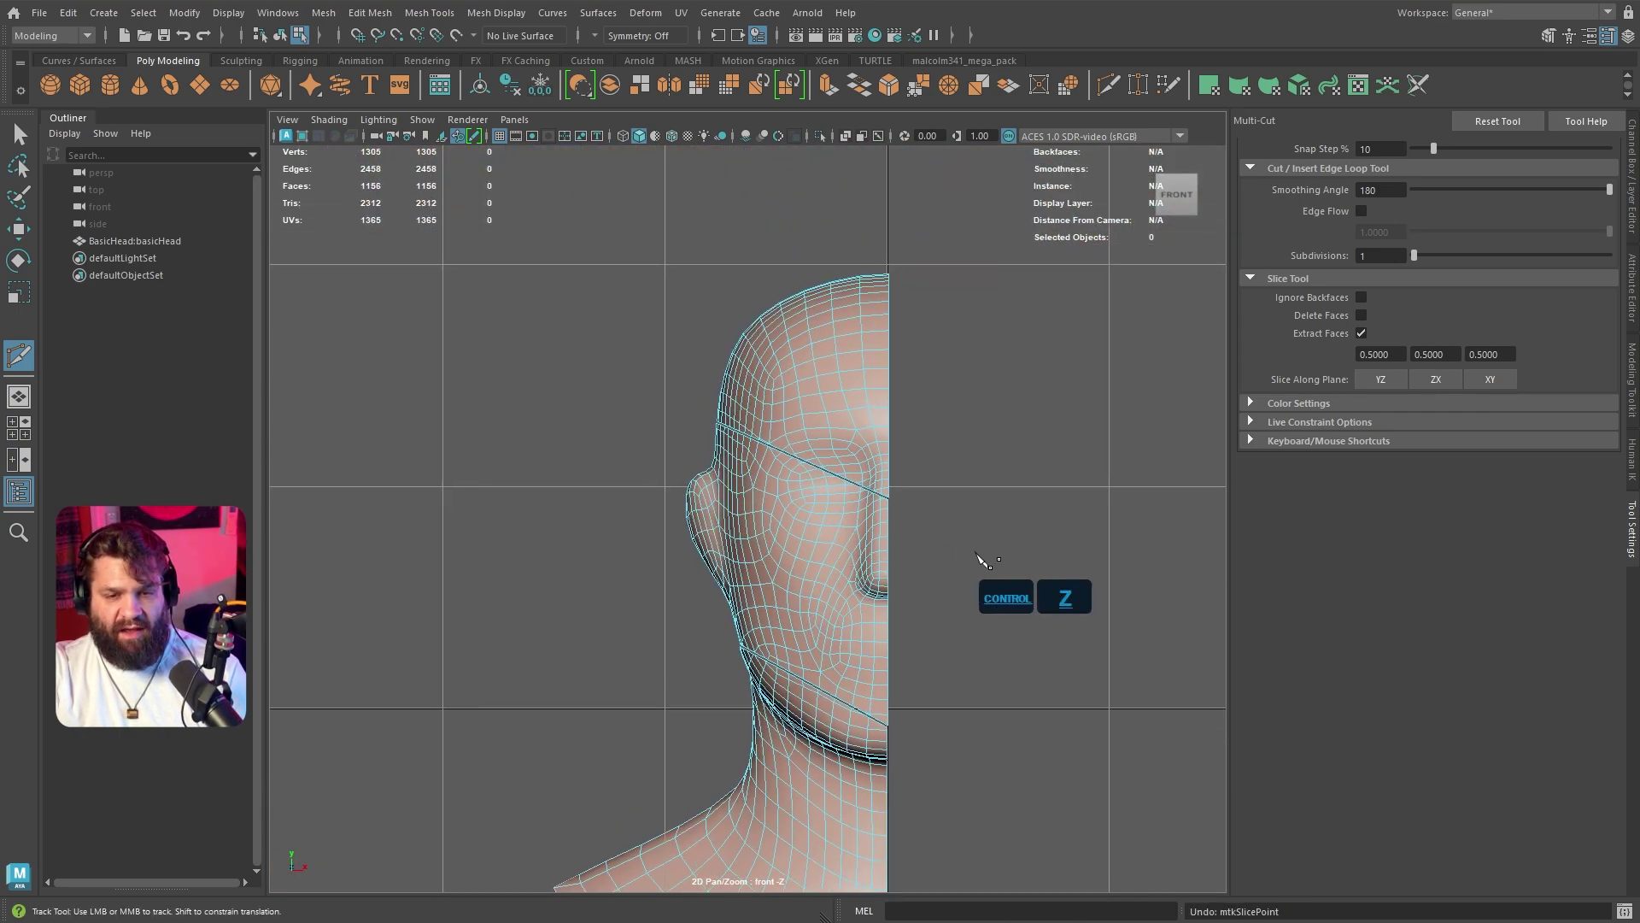
{"action": "key", "text": "ctrl+z"}
{"action": "key", "text": "ctrl+z"}
{"action": "middle_click_drag", "start_coordinate": [1085, 427], "coordinate": [1087, 380], "text": "alt"}
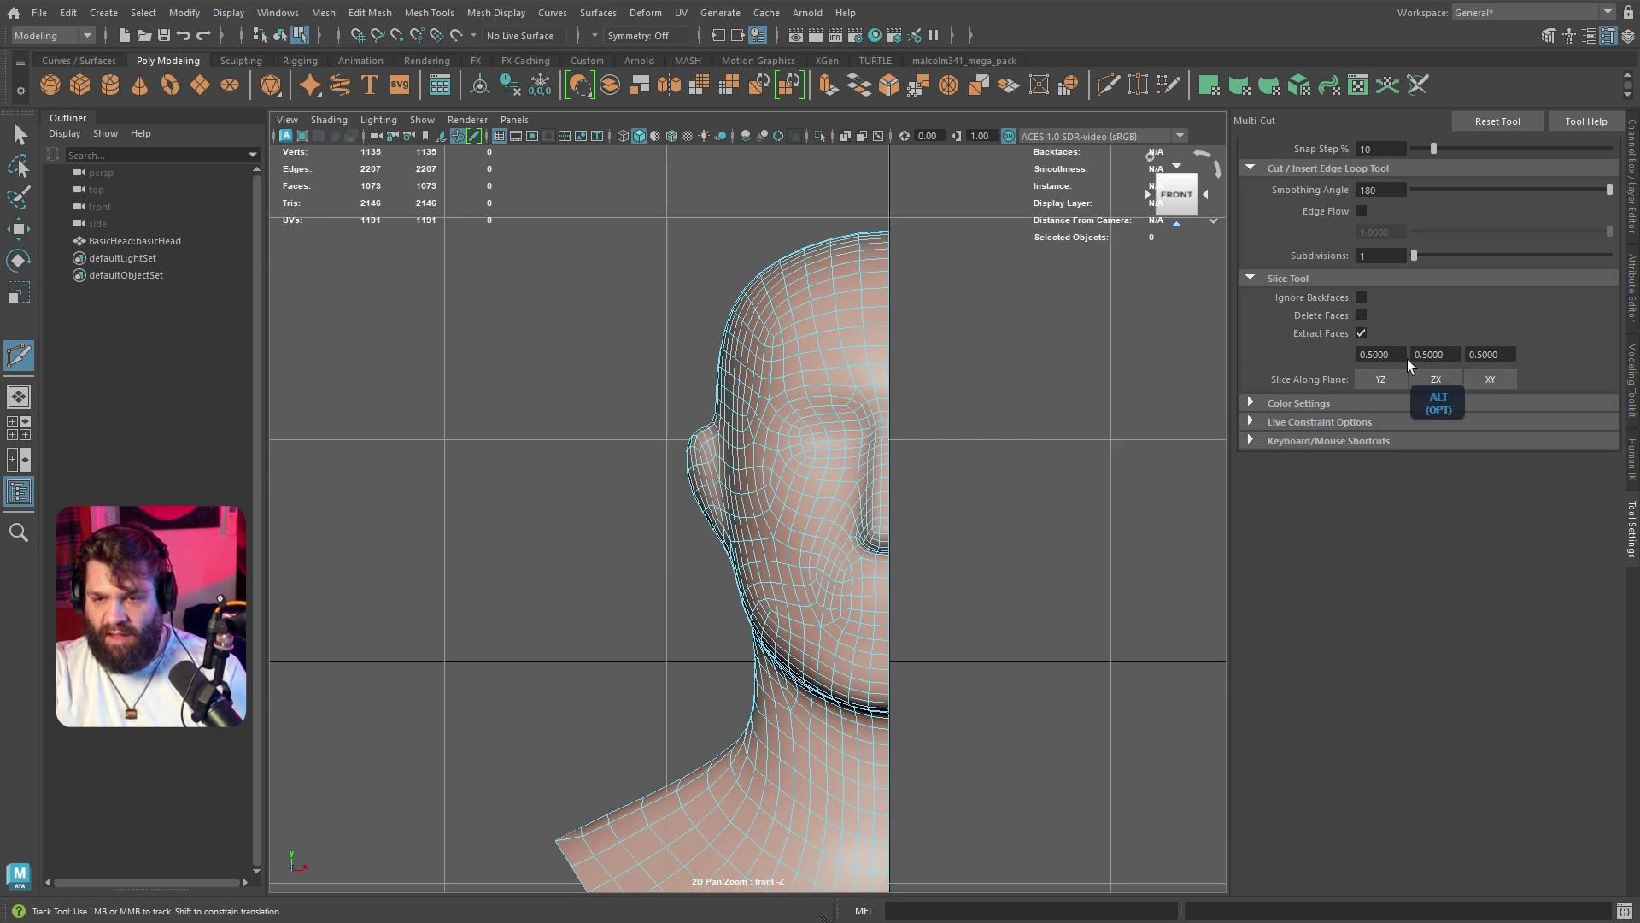
Set all three Extract Faces offset values to 3.
{"action": "left_click_drag", "start_coordinate": [1402, 355], "coordinate": [820, 338]}
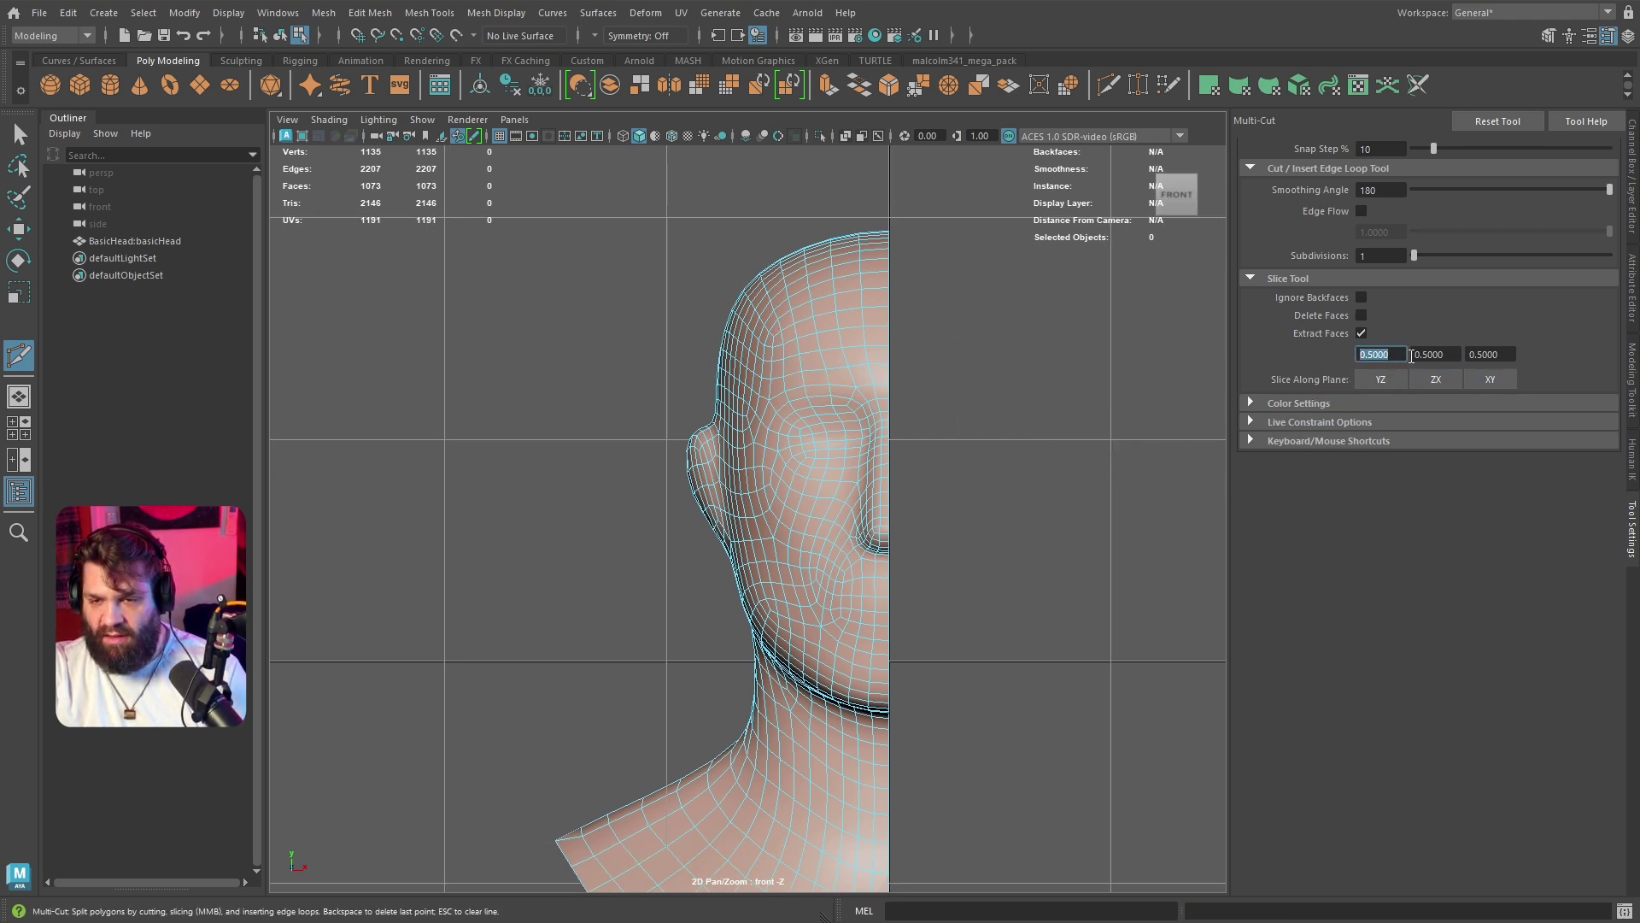
{"action": "left_click_drag", "start_coordinate": [1455, 356], "coordinate": [1342, 354]}
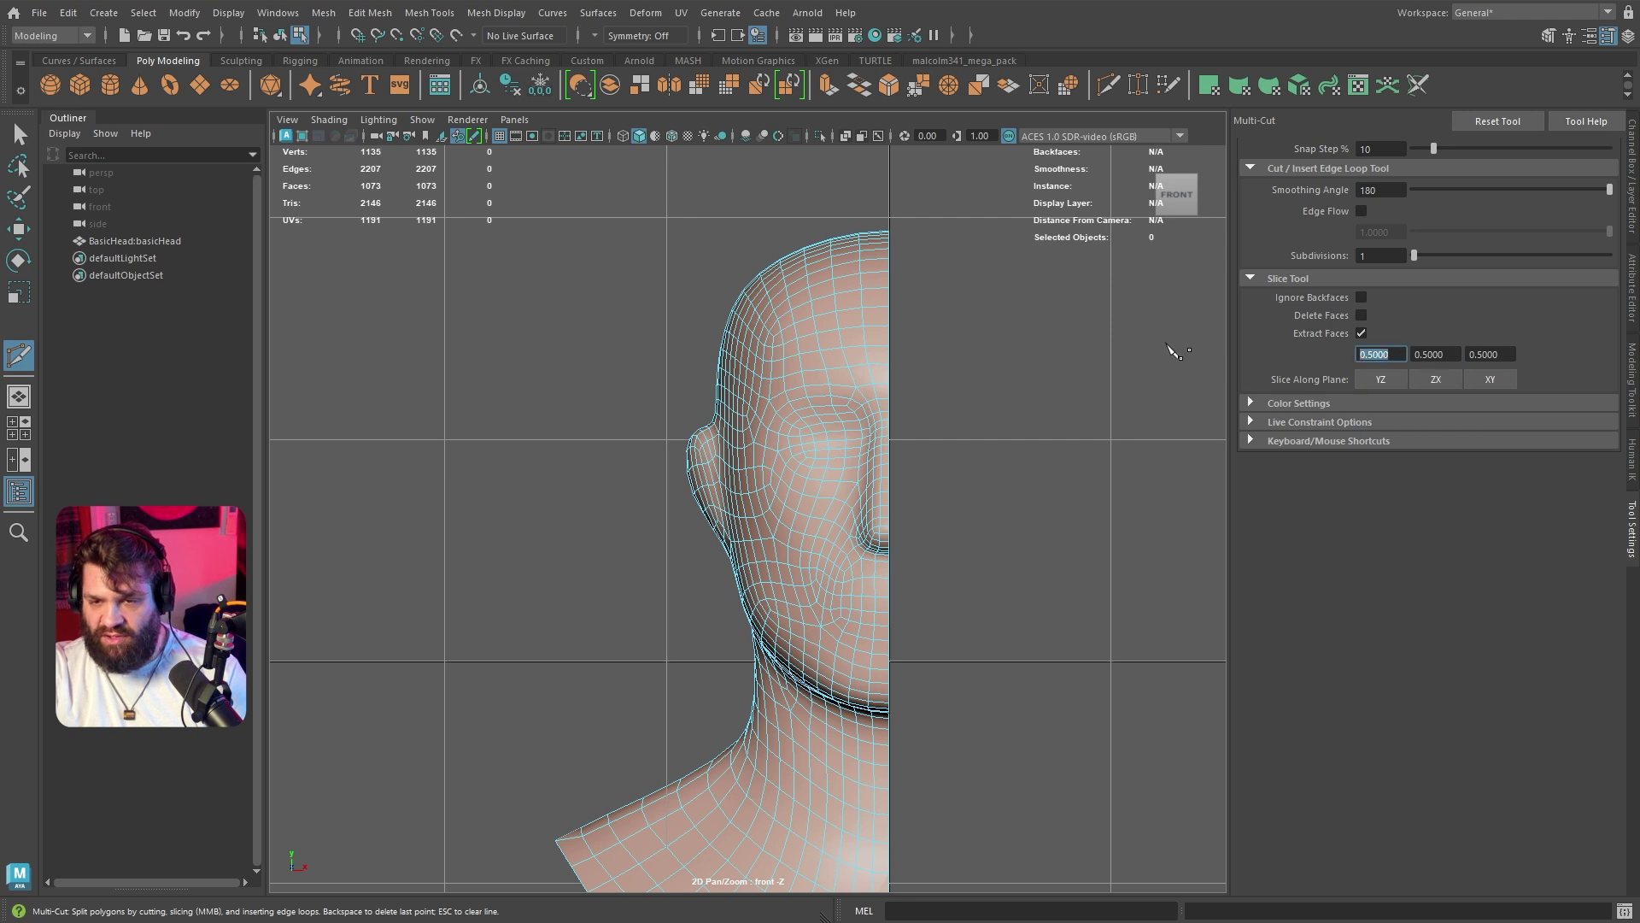
{"action": "type", "text": "3"}
{"action": "key", "text": "Tab"}
{"action": "type", "text": "3"}
{"action": "key", "text": "Tab"}
{"action": "type", "text": "3"}
{"action": "key", "text": "Return"}
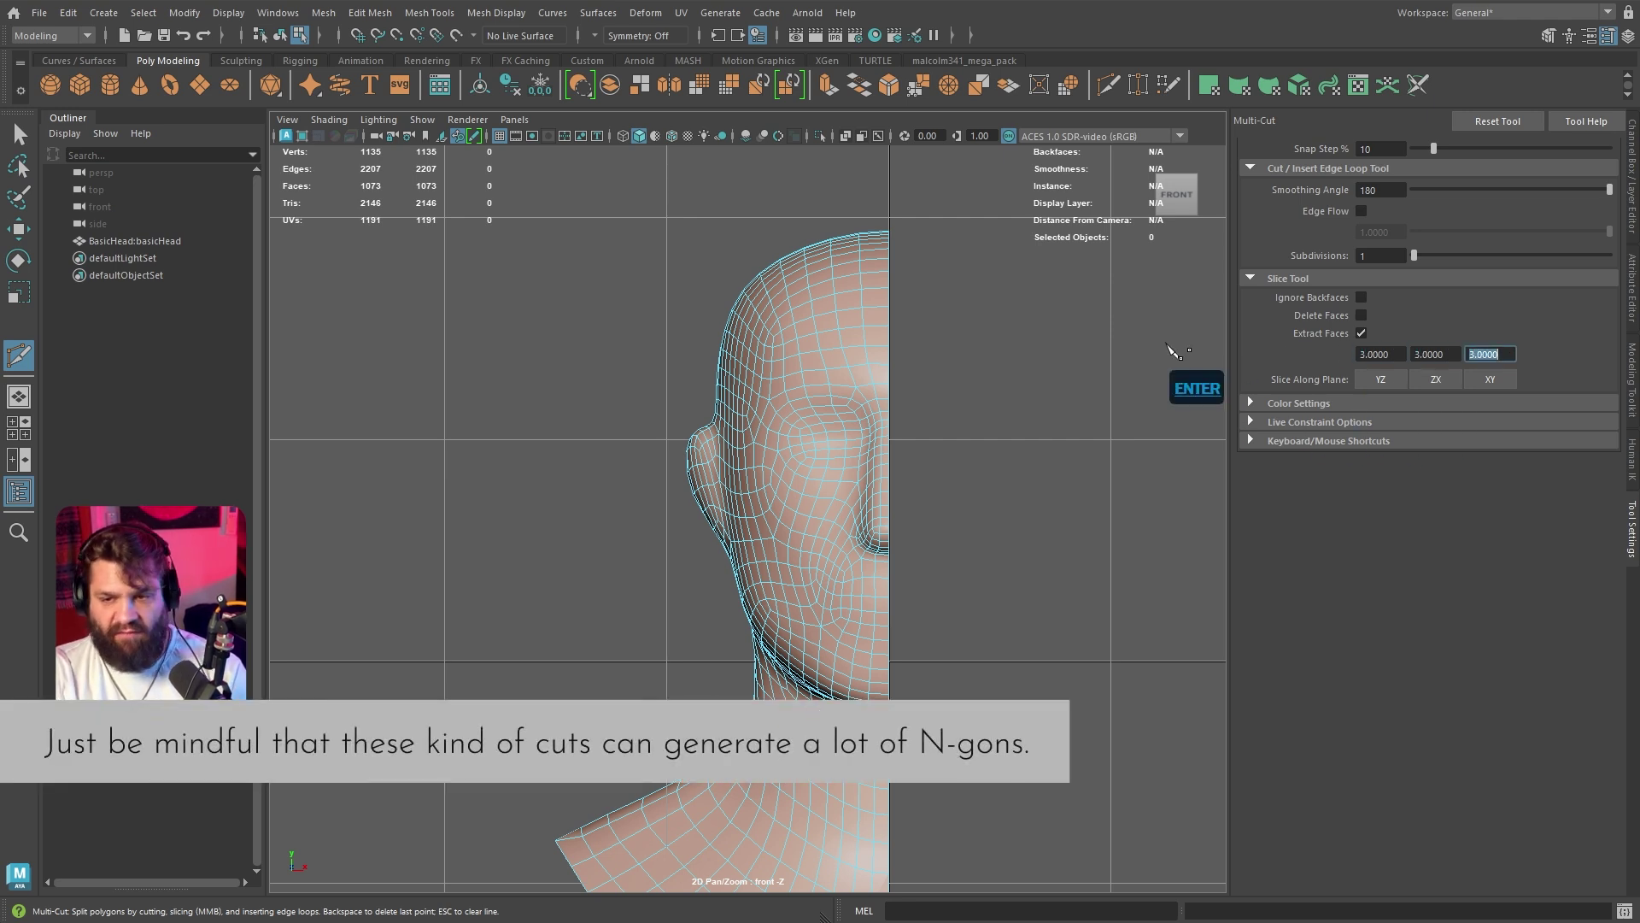
Cut six diagonal slices across the half head, spread from the top of the skull down to the shoulder.
{"action": "left_click_drag", "start_coordinate": [445, 374], "coordinate": [1114, 624]}
{"action": "middle_click_drag", "start_coordinate": [603, 612], "coordinate": [636, 492], "text": "alt"}
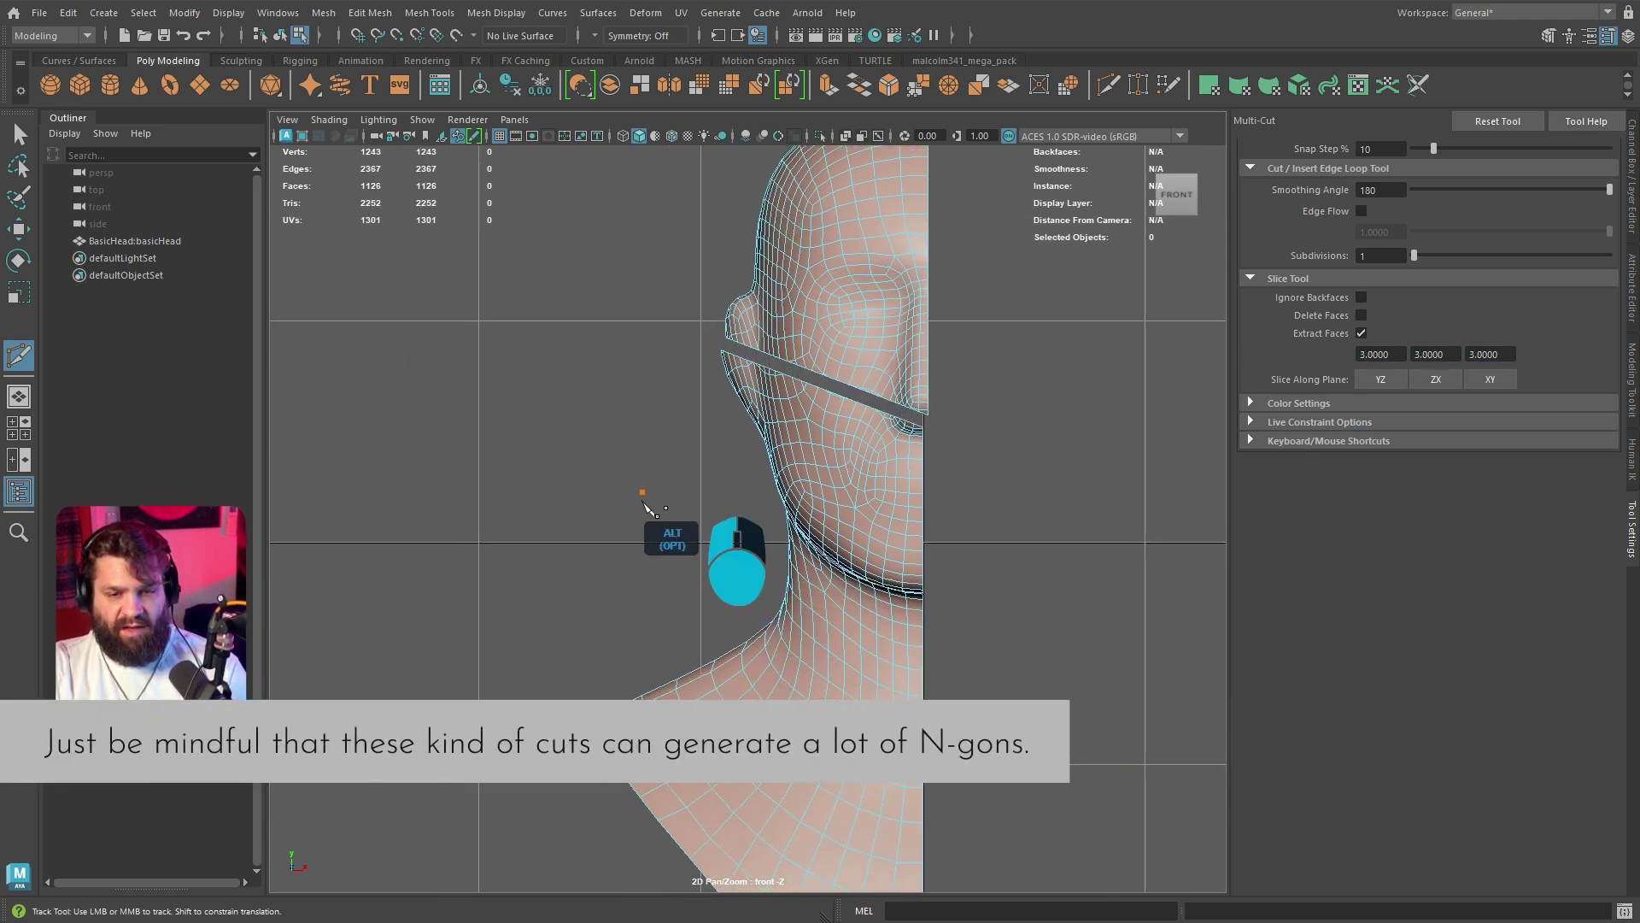
{"action": "left_click_drag", "start_coordinate": [634, 489], "coordinate": [1176, 680]}
{"action": "left_click_drag", "start_coordinate": [615, 581], "coordinate": [1226, 844]}
{"action": "left_click_drag", "start_coordinate": [623, 645], "coordinate": [1030, 895]}
{"action": "middle_click_drag", "start_coordinate": [879, 266], "coordinate": [898, 397], "text": "alt"}
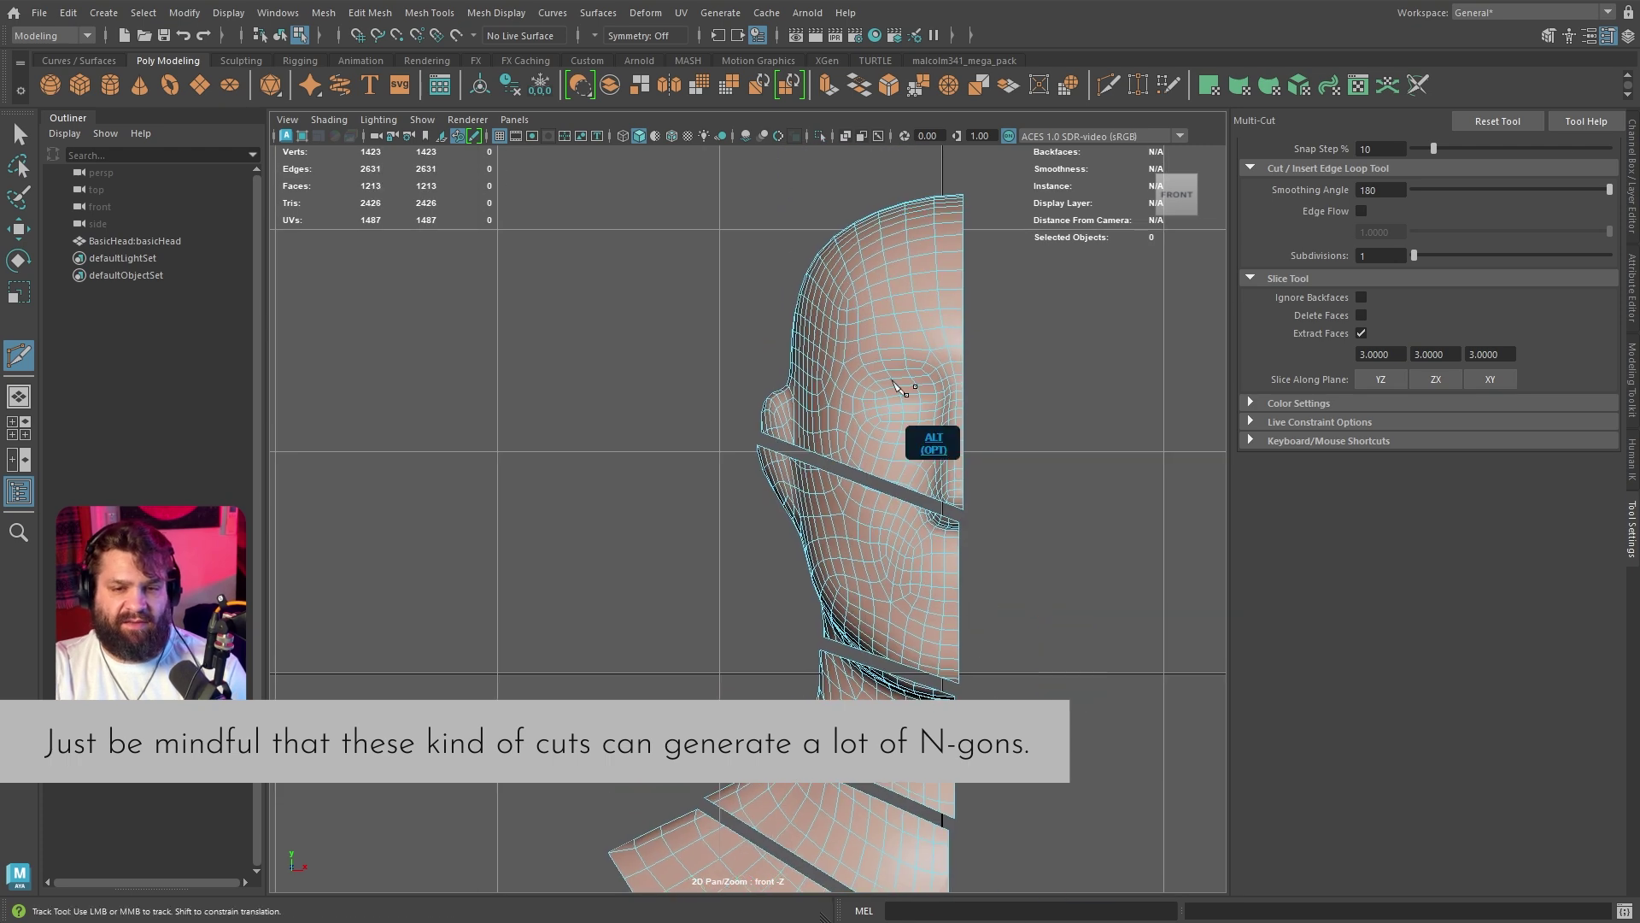
{"action": "left_click_drag", "start_coordinate": [734, 205], "coordinate": [752, 311]}
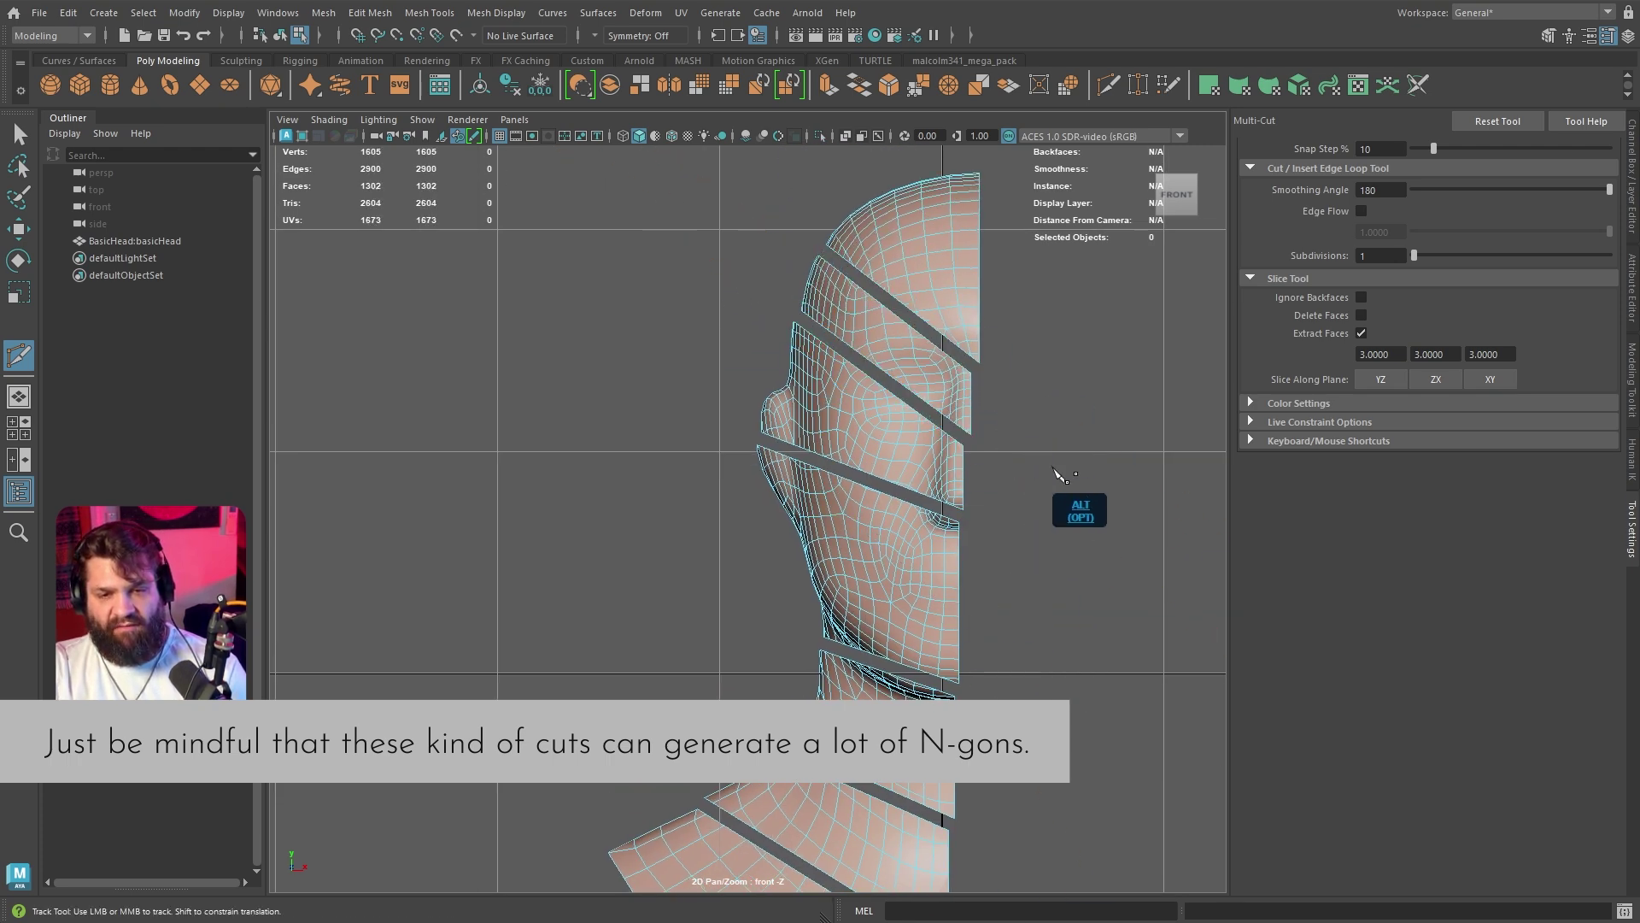
Cut two steeply angled slices through the half head and neck, crossing the existing diagonal slices.
{"action": "right_click_drag", "start_coordinate": [1052, 467], "coordinate": [828, 413], "text": "alt"}
{"action": "left_click_drag", "start_coordinate": [943, 185], "coordinate": [753, 919]}
{"action": "middle_click_drag", "start_coordinate": [987, 735], "coordinate": [1011, 609], "text": "alt"}
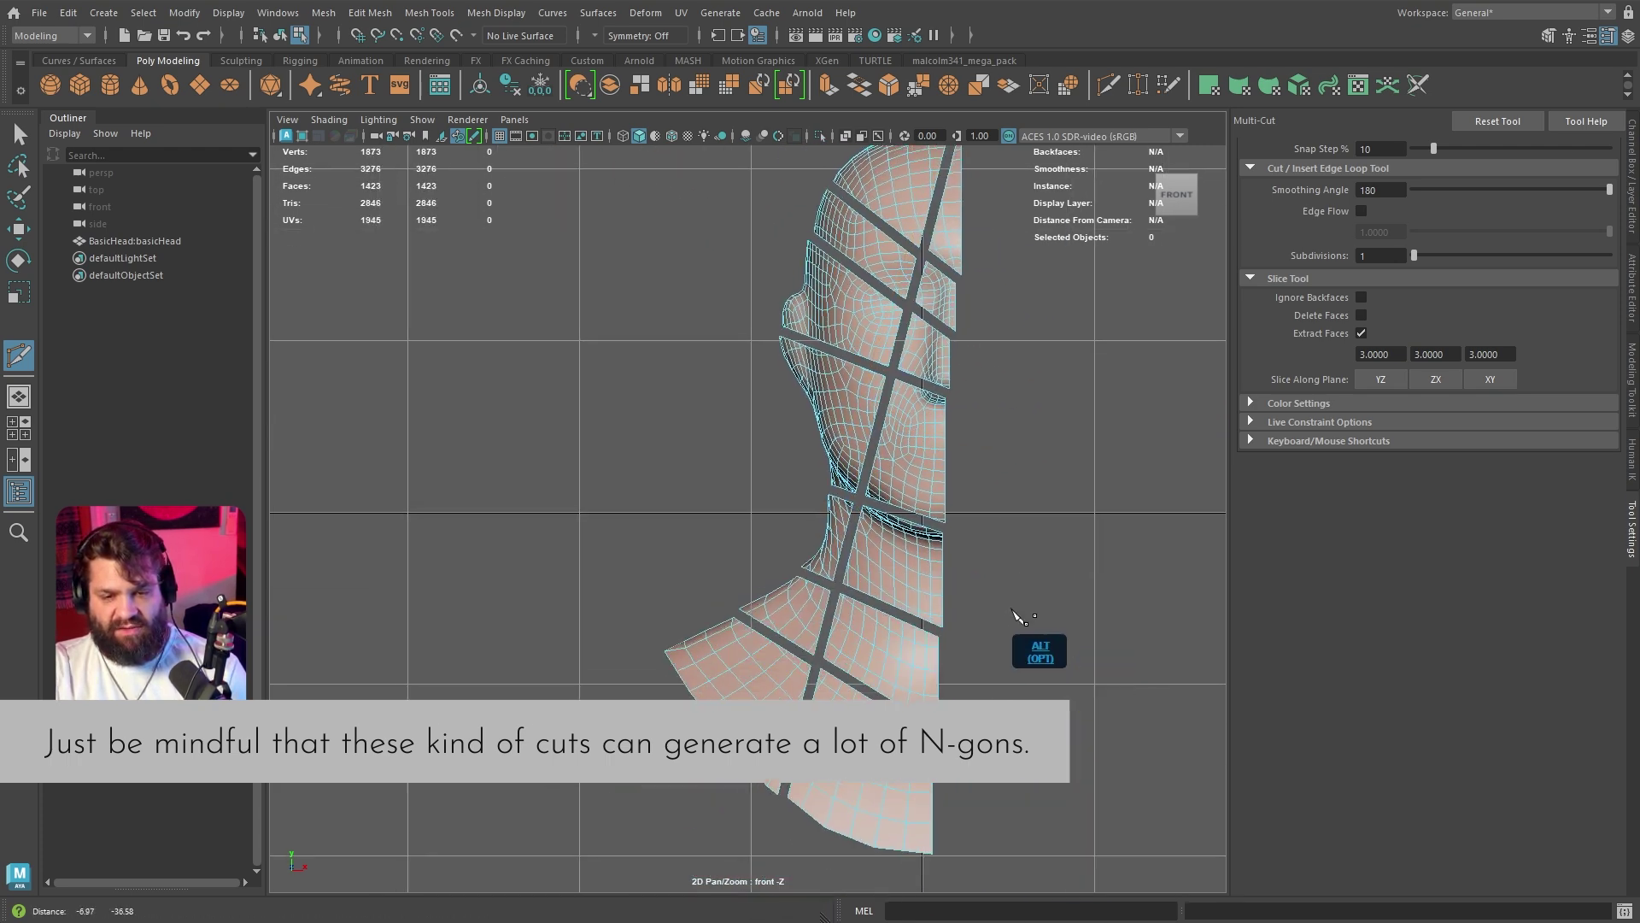
{"action": "left_click_drag", "start_coordinate": [1052, 384], "coordinate": [748, 829]}
Switch to the perspective view, show the head from its outer side and cut several more diagonal slices through it.
{"action": "key", "text": "space"}
{"action": "left_click_drag", "start_coordinate": [1079, 616], "coordinate": [1084, 551]}
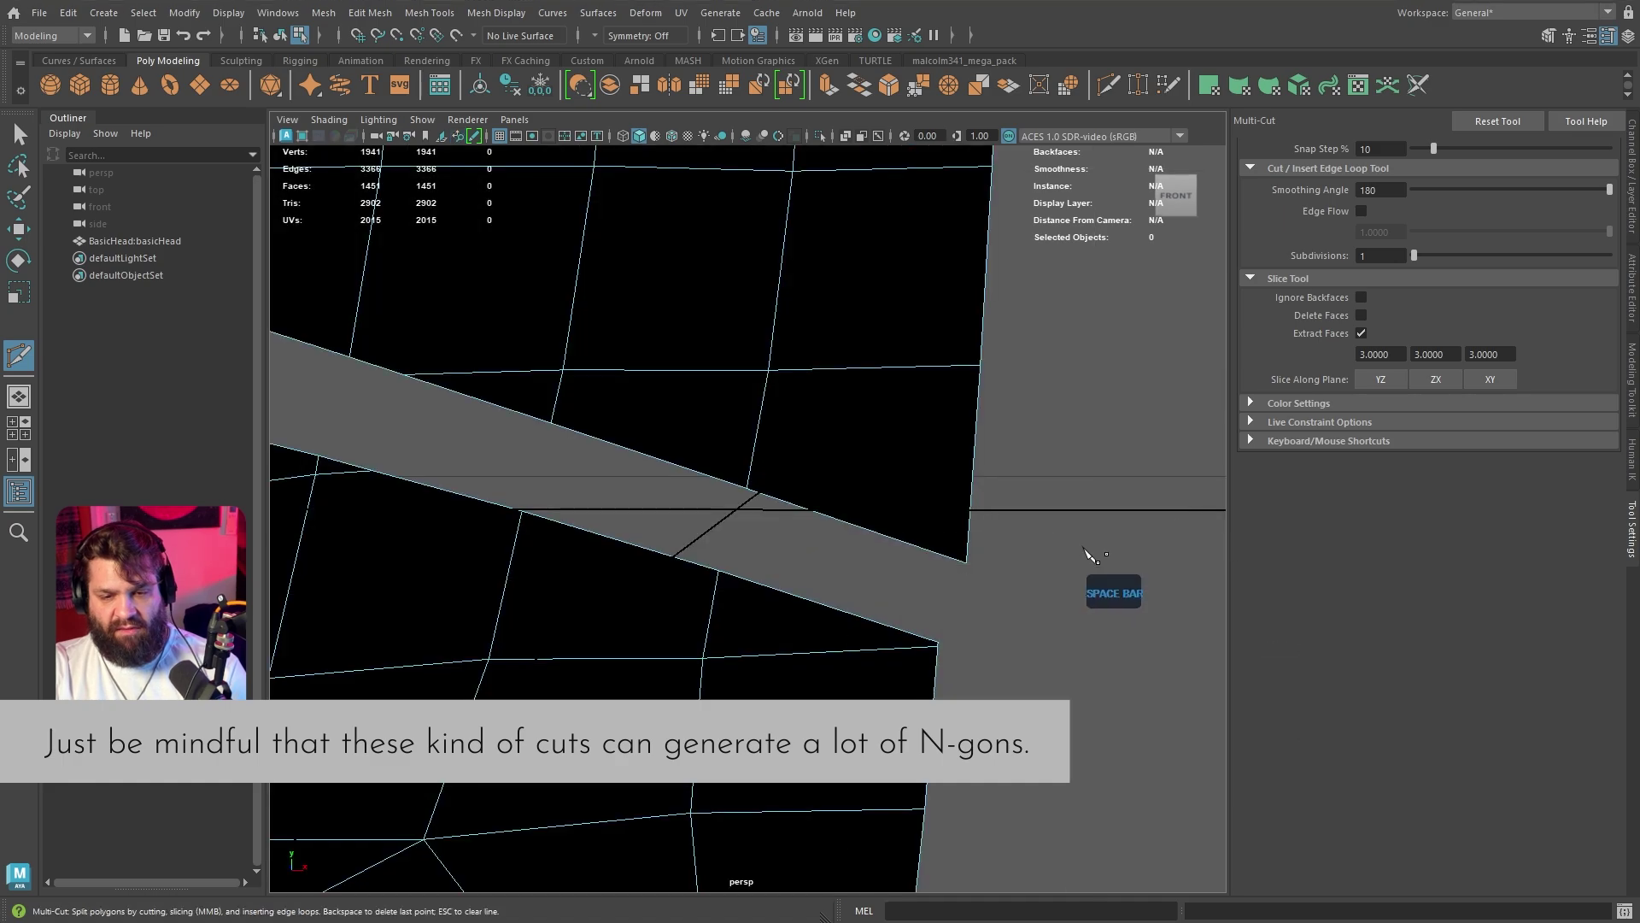
{"action": "right_click_drag", "start_coordinate": [1089, 554], "coordinate": [417, 491], "text": "alt"}
{"action": "left_click_drag", "start_coordinate": [417, 491], "coordinate": [666, 538], "text": "alt"}
{"action": "right_click_drag", "start_coordinate": [665, 539], "coordinate": [700, 582], "text": "alt"}
{"action": "left_click_drag", "start_coordinate": [701, 583], "coordinate": [859, 584], "text": "alt"}
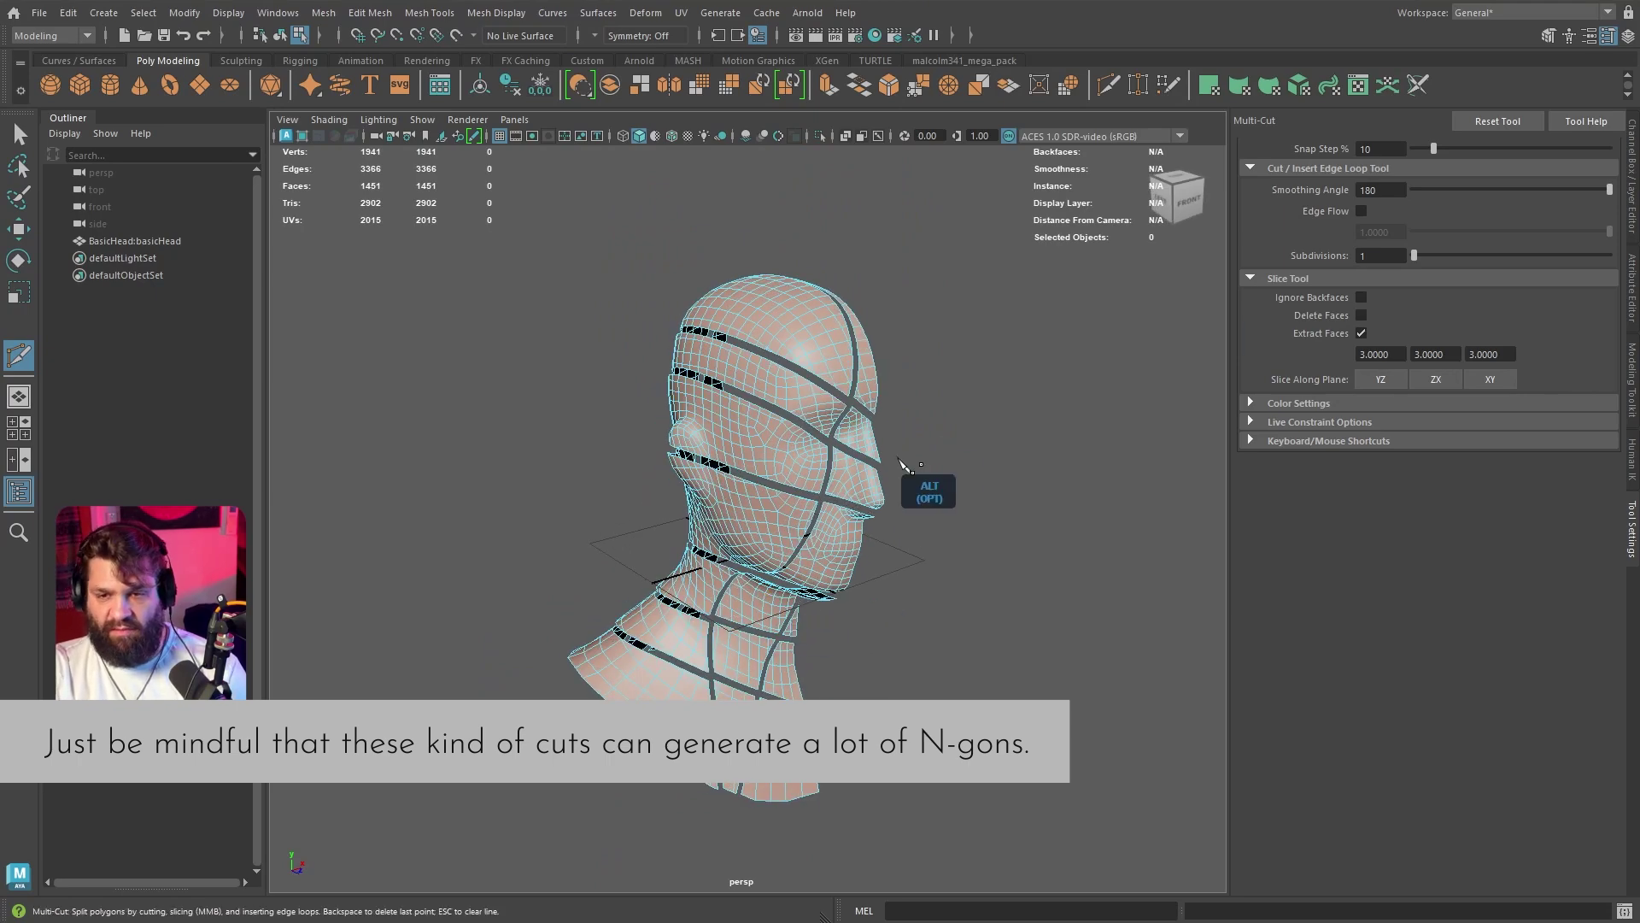
{"action": "middle_click_drag", "start_coordinate": [901, 464], "coordinate": [725, 608]}
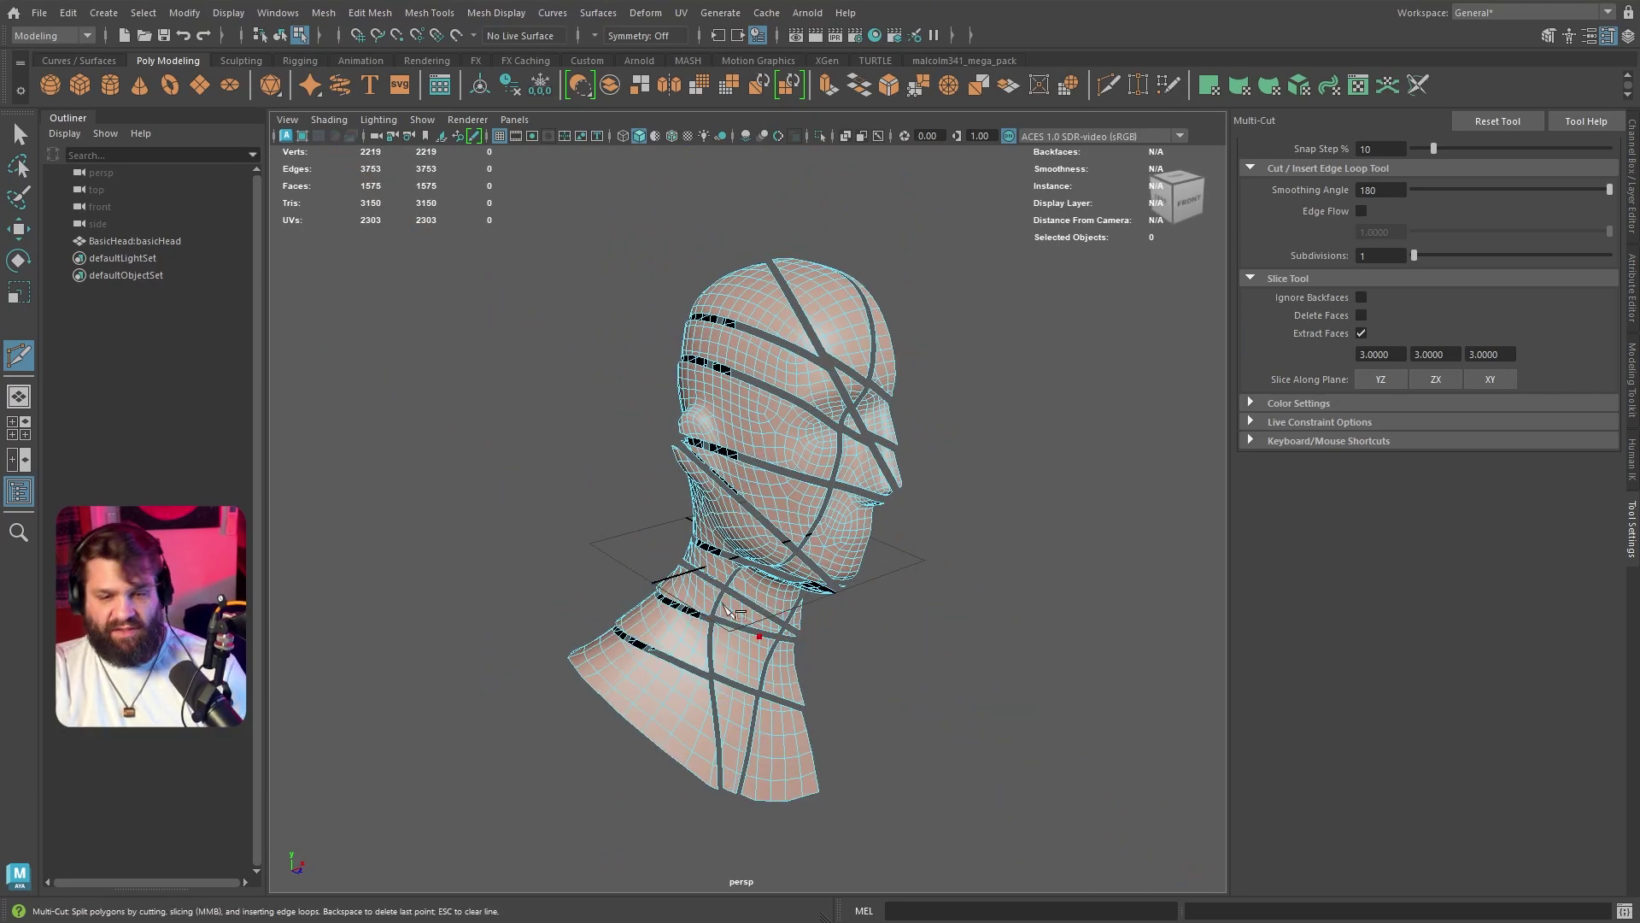
{"action": "middle_click_drag", "start_coordinate": [540, 458], "coordinate": [813, 880]}
{"action": "middle_click_drag", "start_coordinate": [565, 551], "coordinate": [656, 786]}
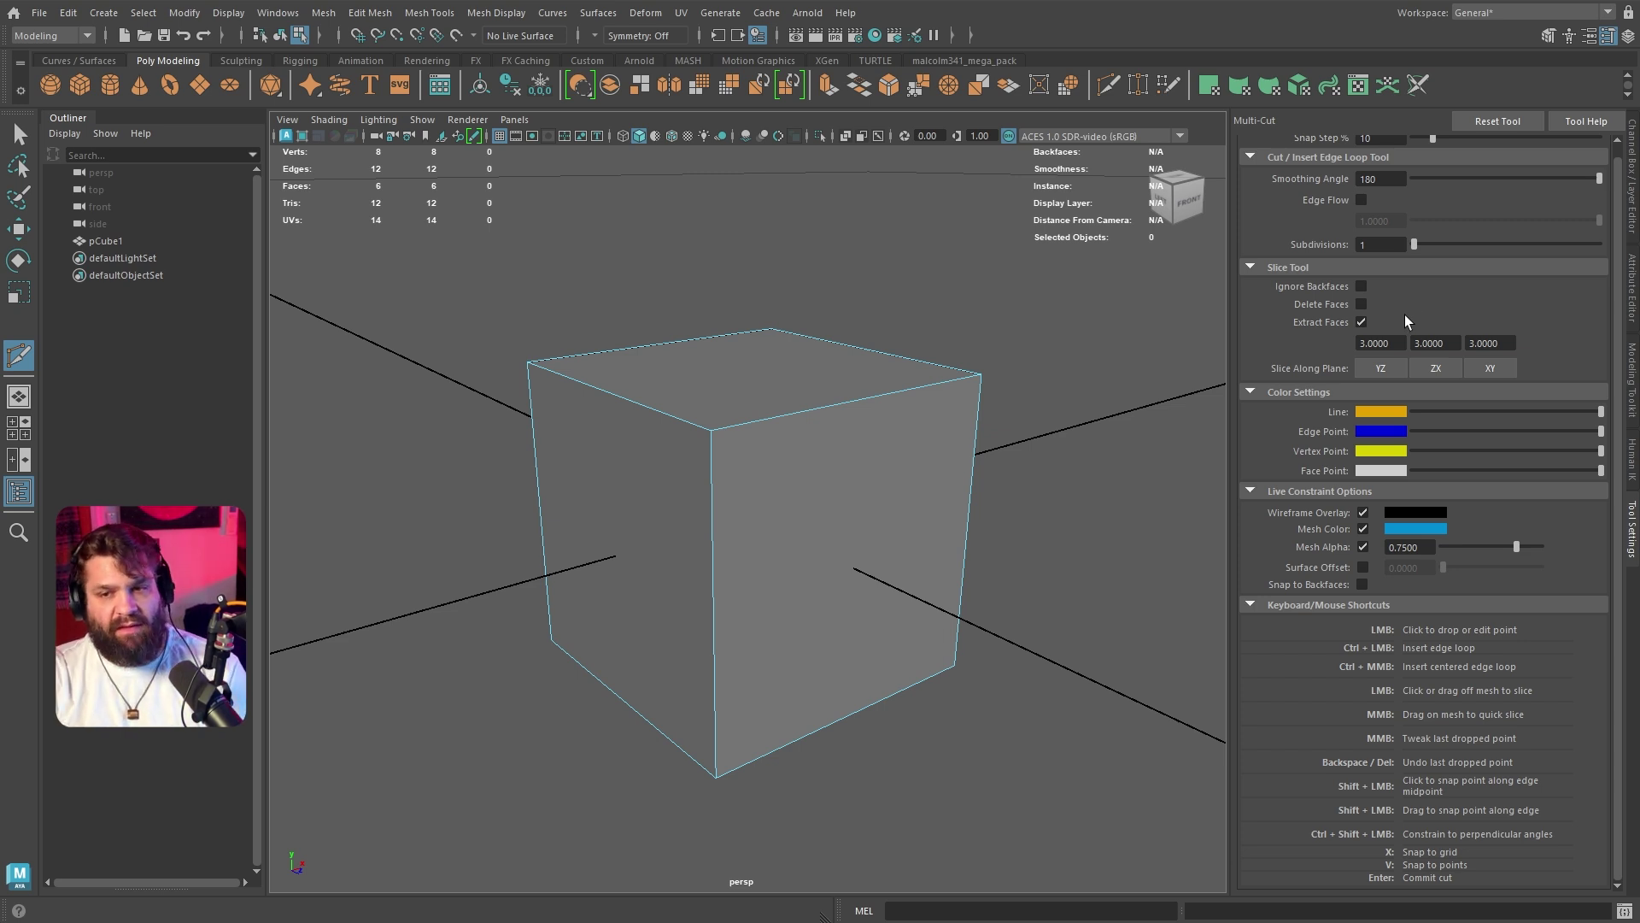
Turn off Extract Faces in the Multi-Cut slice settings.
{"action": "scroll", "coordinate": [1408, 321], "scroll_direction": "up", "scroll_amount": 1}
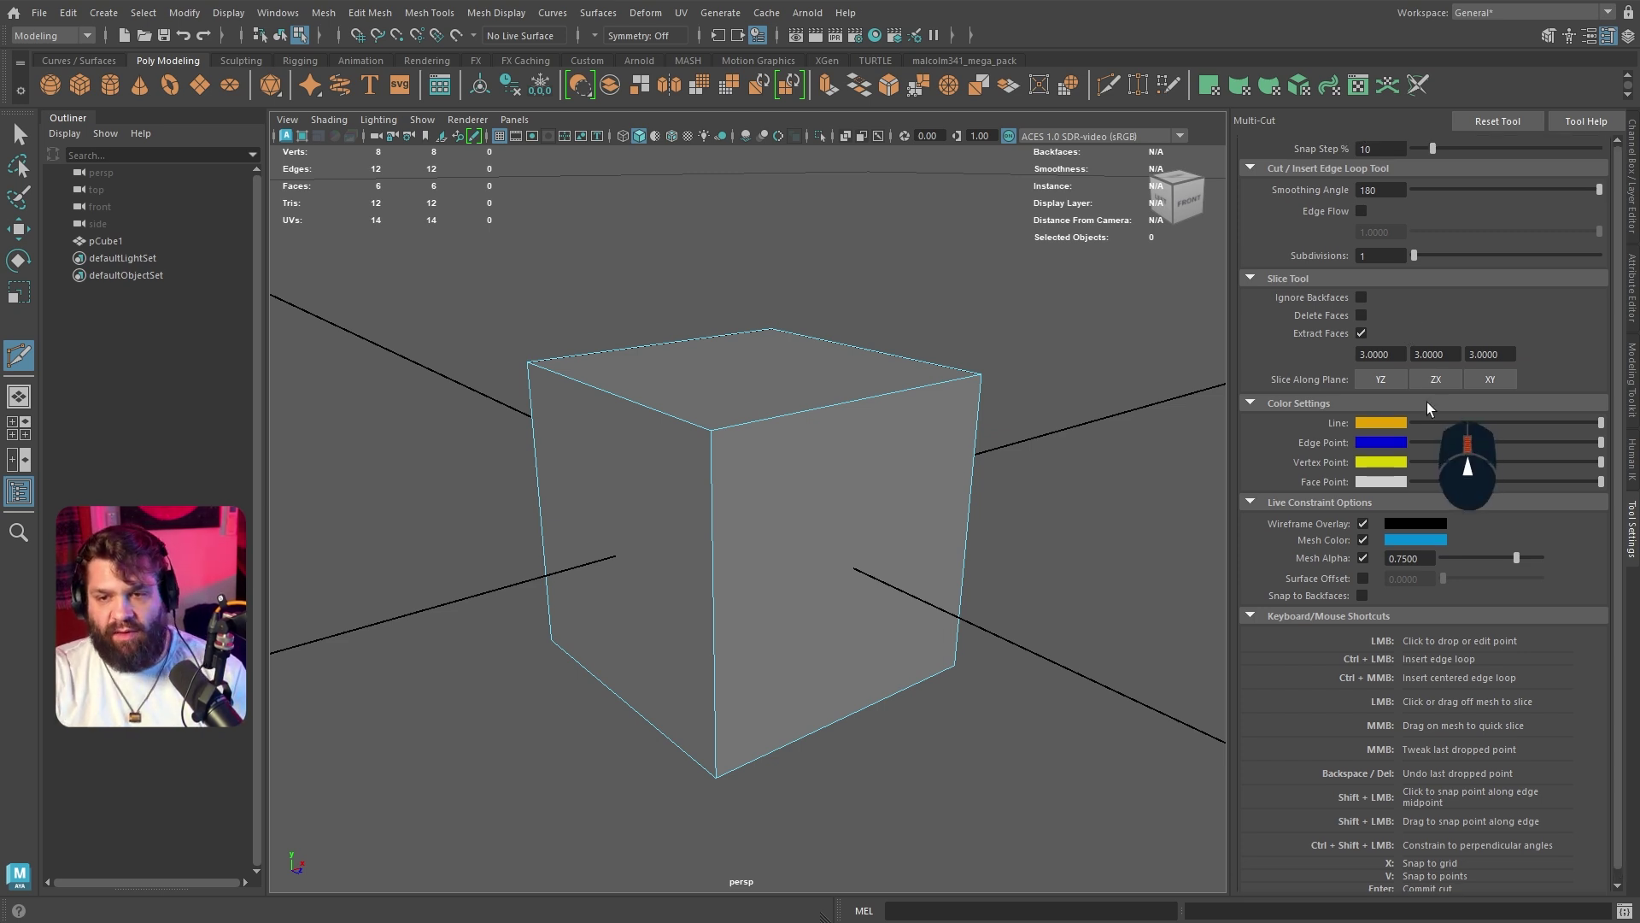
{"action": "left_click", "coordinate": [1360, 333]}
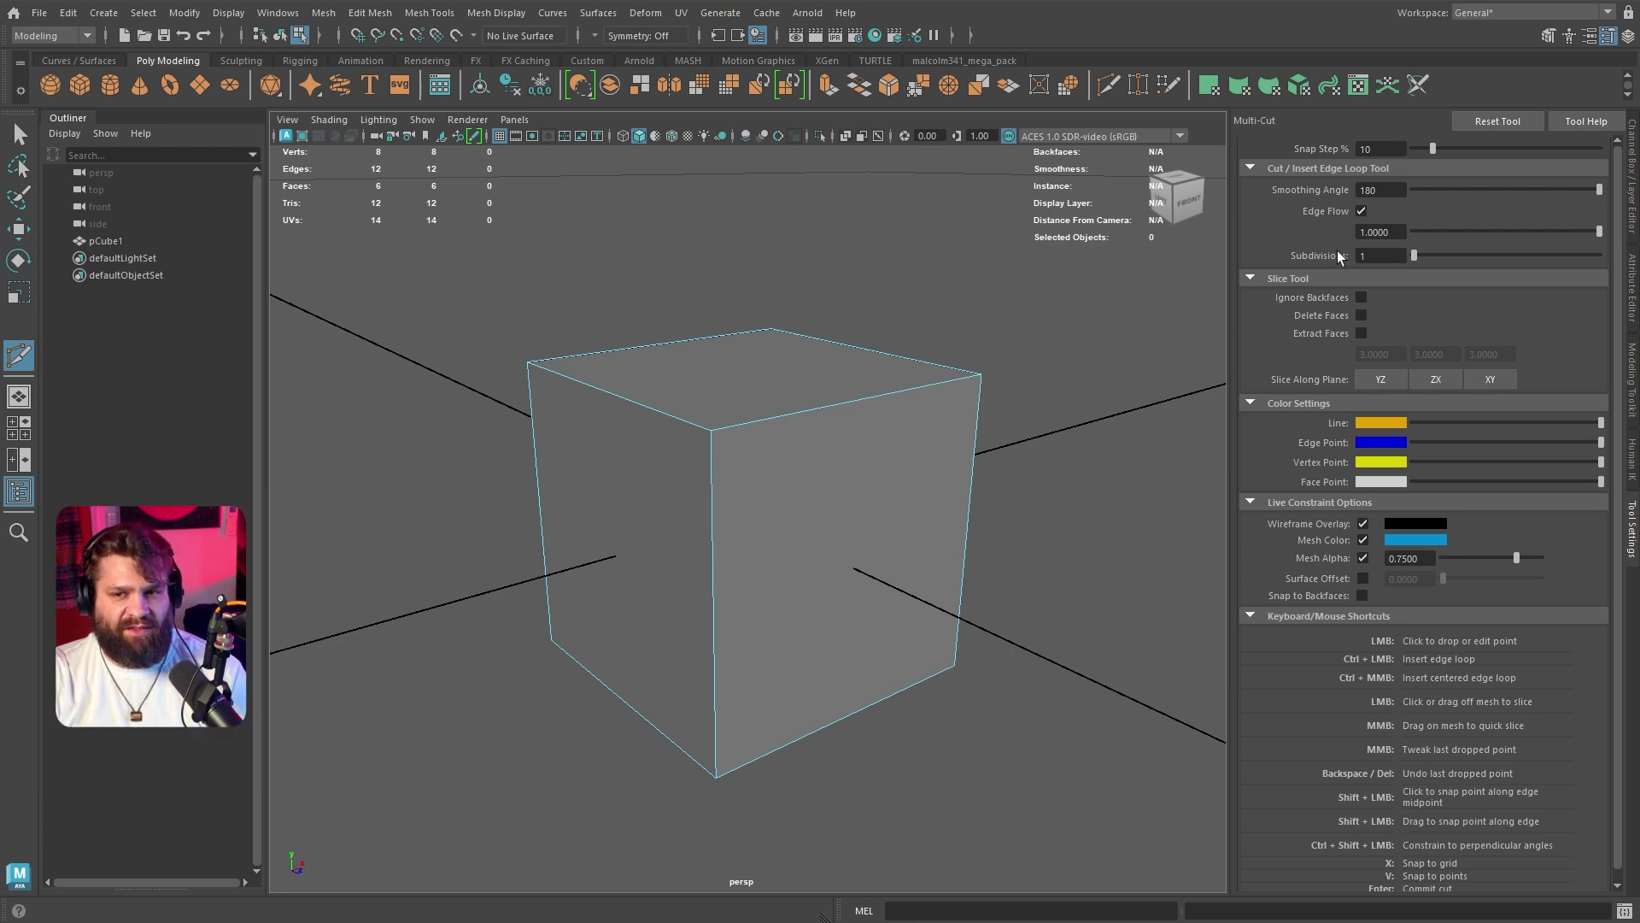
Extrude the cube's top face and scale it down to a small square at the centre.
{"action": "left_click_drag", "start_coordinate": [1003, 359], "coordinate": [944, 341], "text": "alt"}
{"action": "key", "text": "q"}
{"action": "right_click_drag", "start_coordinate": [739, 331], "coordinate": [745, 381]}
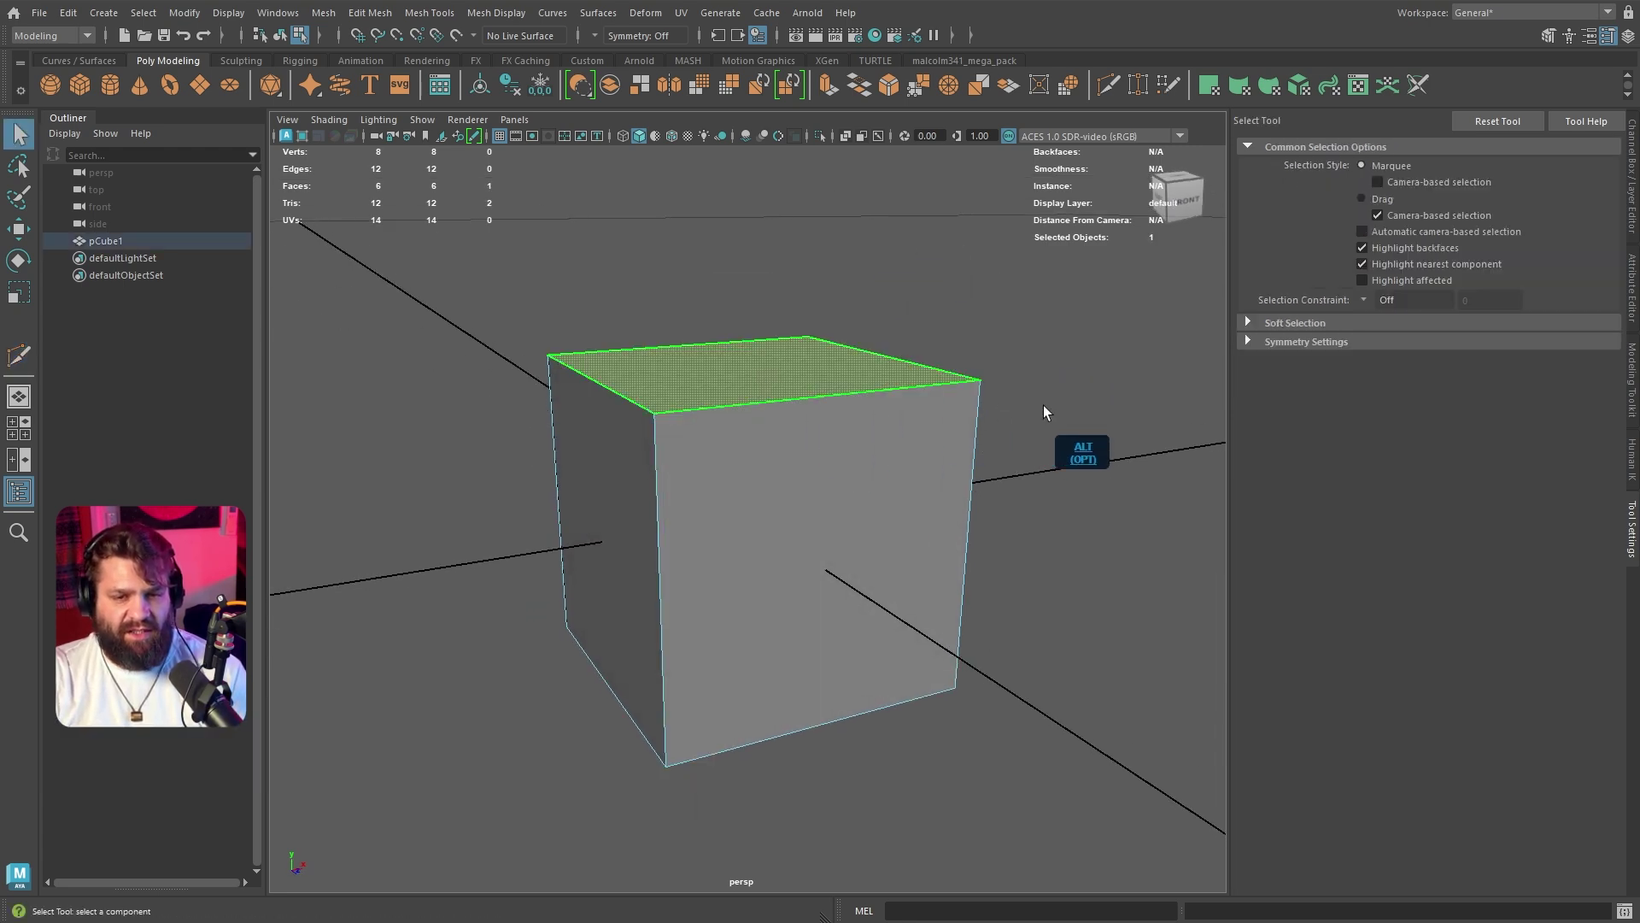
{"action": "key", "text": "w"}
{"action": "left_click", "coordinate": [755, 423]}
{"action": "key", "text": "r"}
{"action": "left_click_drag", "start_coordinate": [914, 416], "coordinate": [948, 472], "text": "shift"}
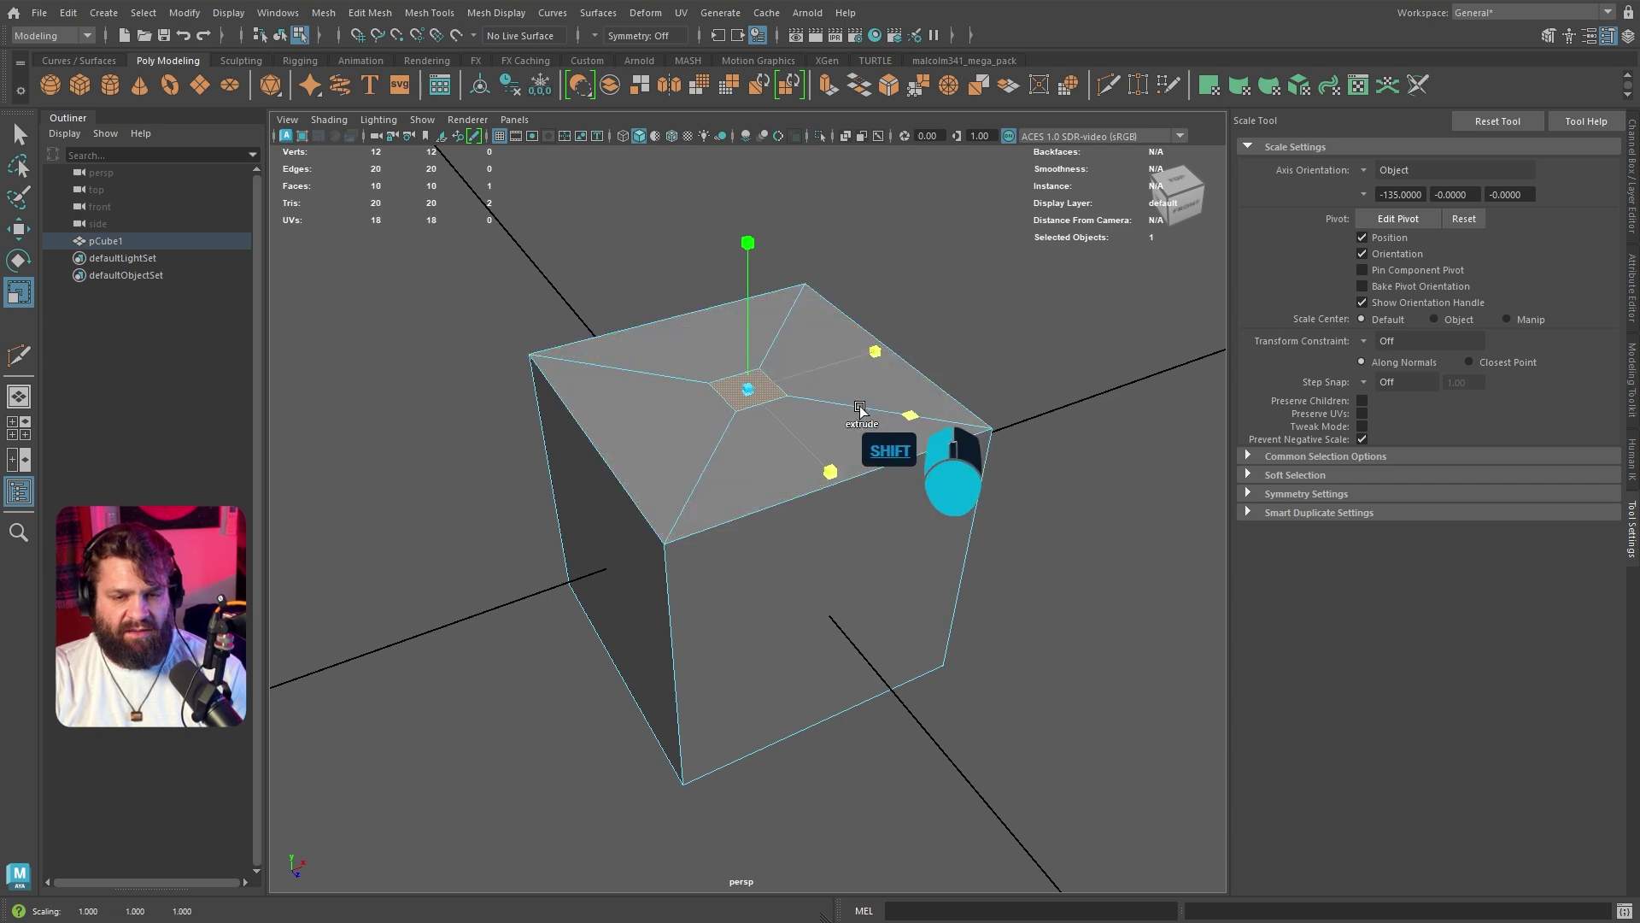
Extrude the small top face upward into a tall neck and raise an edge loop around the sloped shoulder below it.
{"action": "key", "text": "w"}
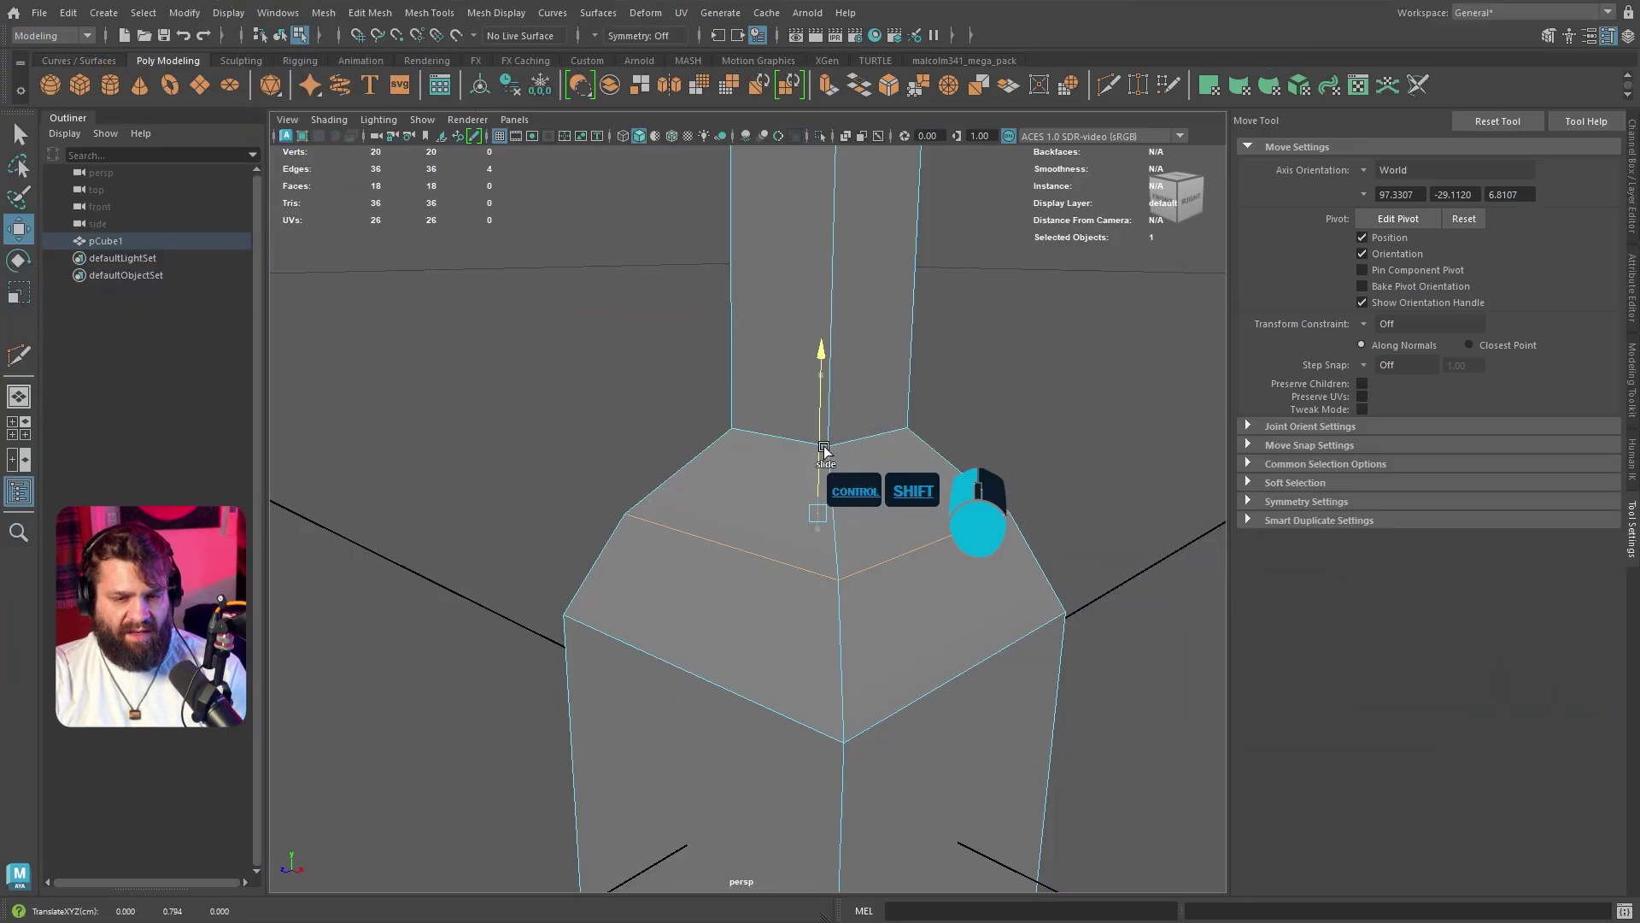
{"action": "left_click", "coordinate": [981, 513], "text": "ctrl+shift"}
{"action": "left_click", "coordinate": [720, 511], "text": "ctrl+shift"}
{"action": "left_click_drag", "start_coordinate": [720, 511], "coordinate": [799, 528], "text": "alt"}
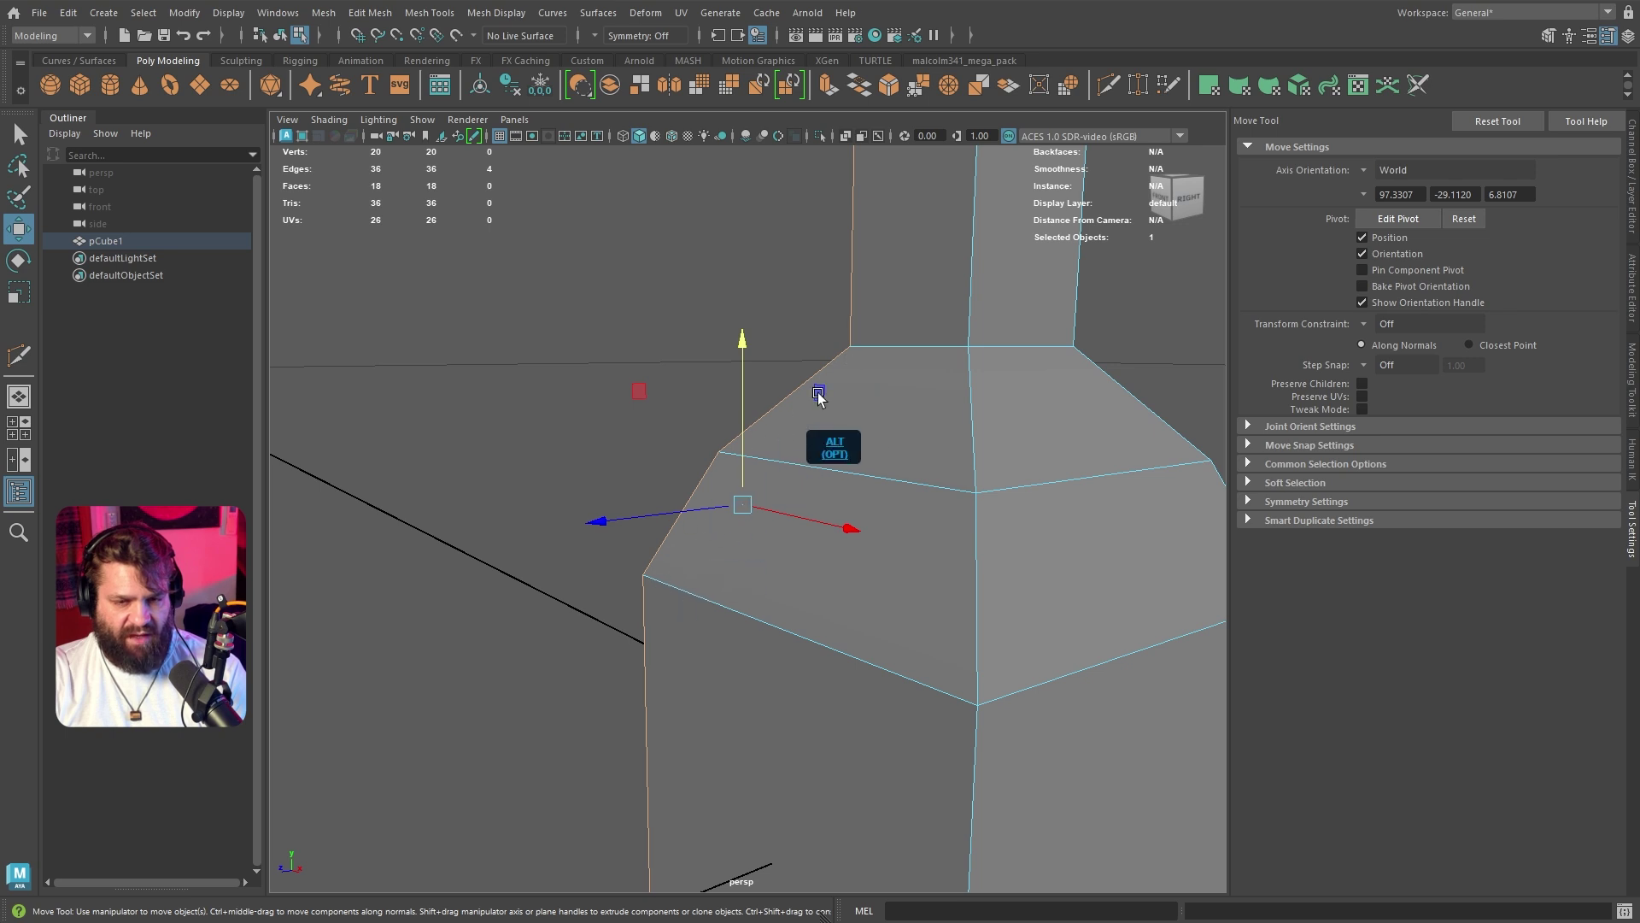
{"action": "left_click_drag", "start_coordinate": [652, 605], "coordinate": [765, 513], "text": "alt"}
{"action": "right_click_drag", "start_coordinate": [933, 344], "coordinate": [973, 326]}
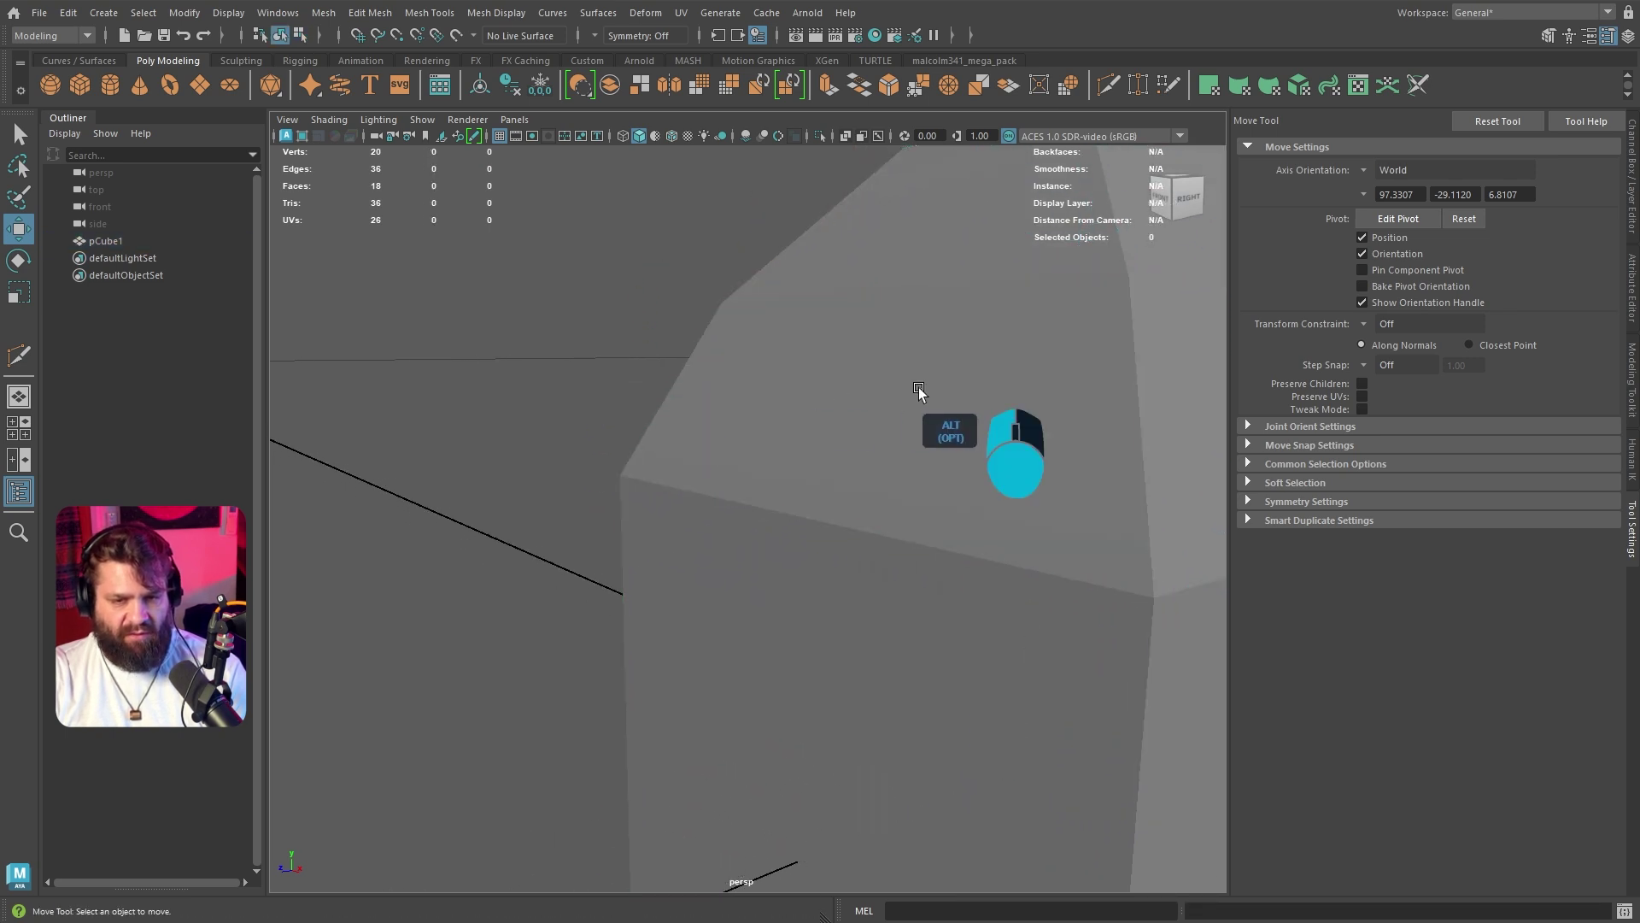
Enable Edge Flow for Multi-Cut and insert two horizontal edge loops around the shoulder, one below and one above its existing middle loop.
{"action": "left_click", "coordinate": [20, 357]}
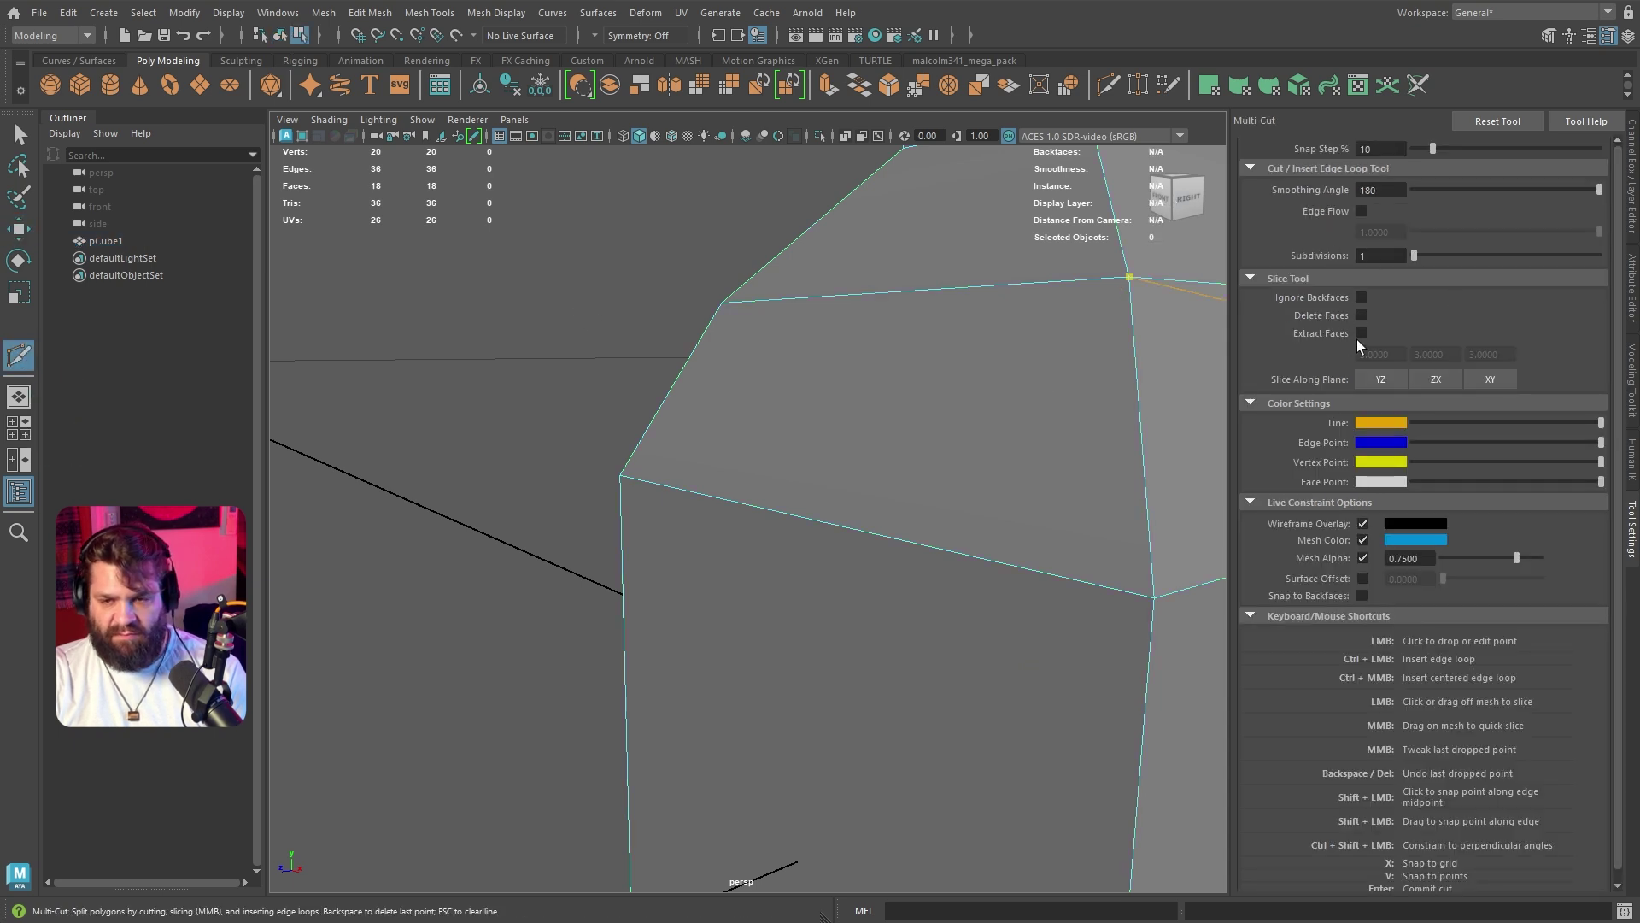
{"action": "left_click", "coordinate": [1362, 211]}
{"action": "left_click", "coordinate": [722, 303]}
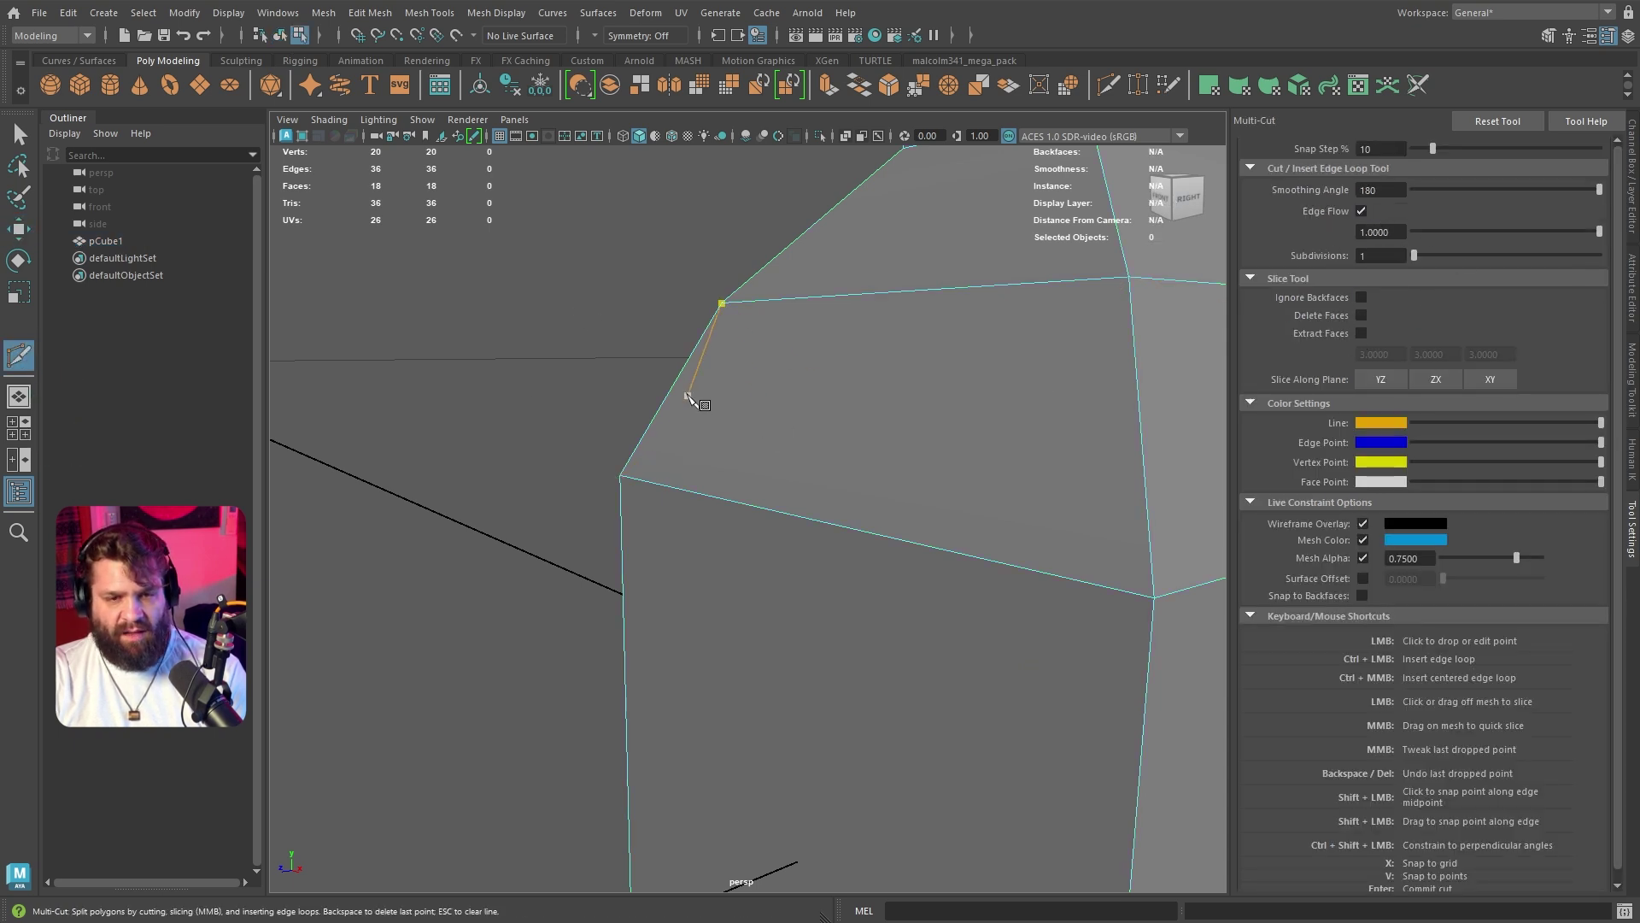
{"action": "key", "text": "ctrl"}
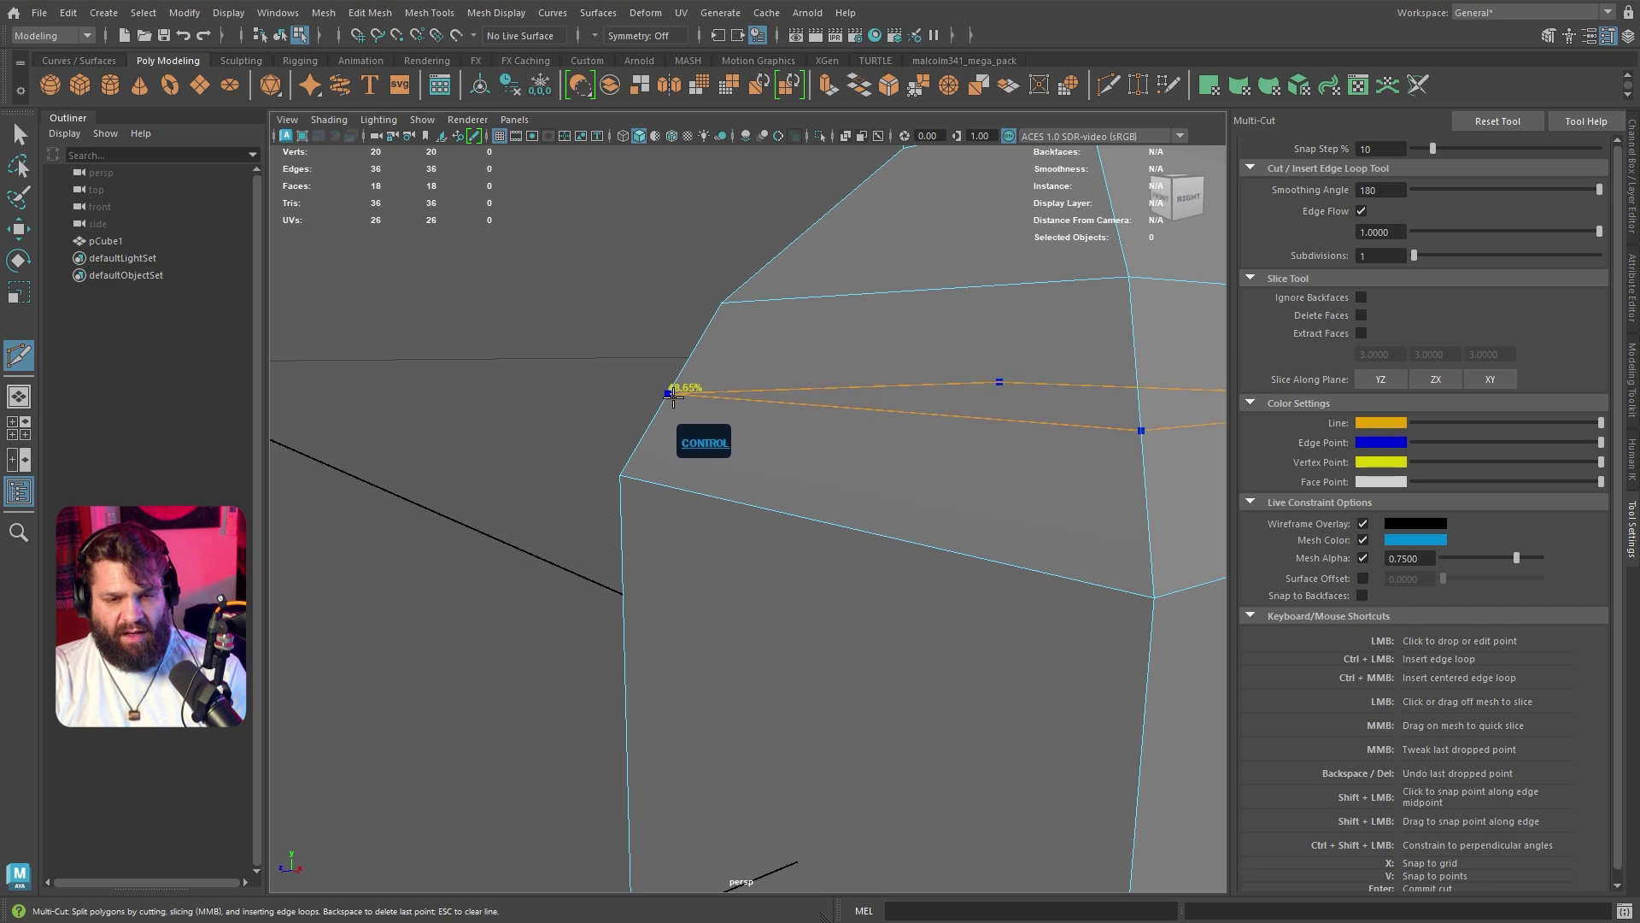
{"action": "left_click", "coordinate": [671, 393], "text": "ctrl"}
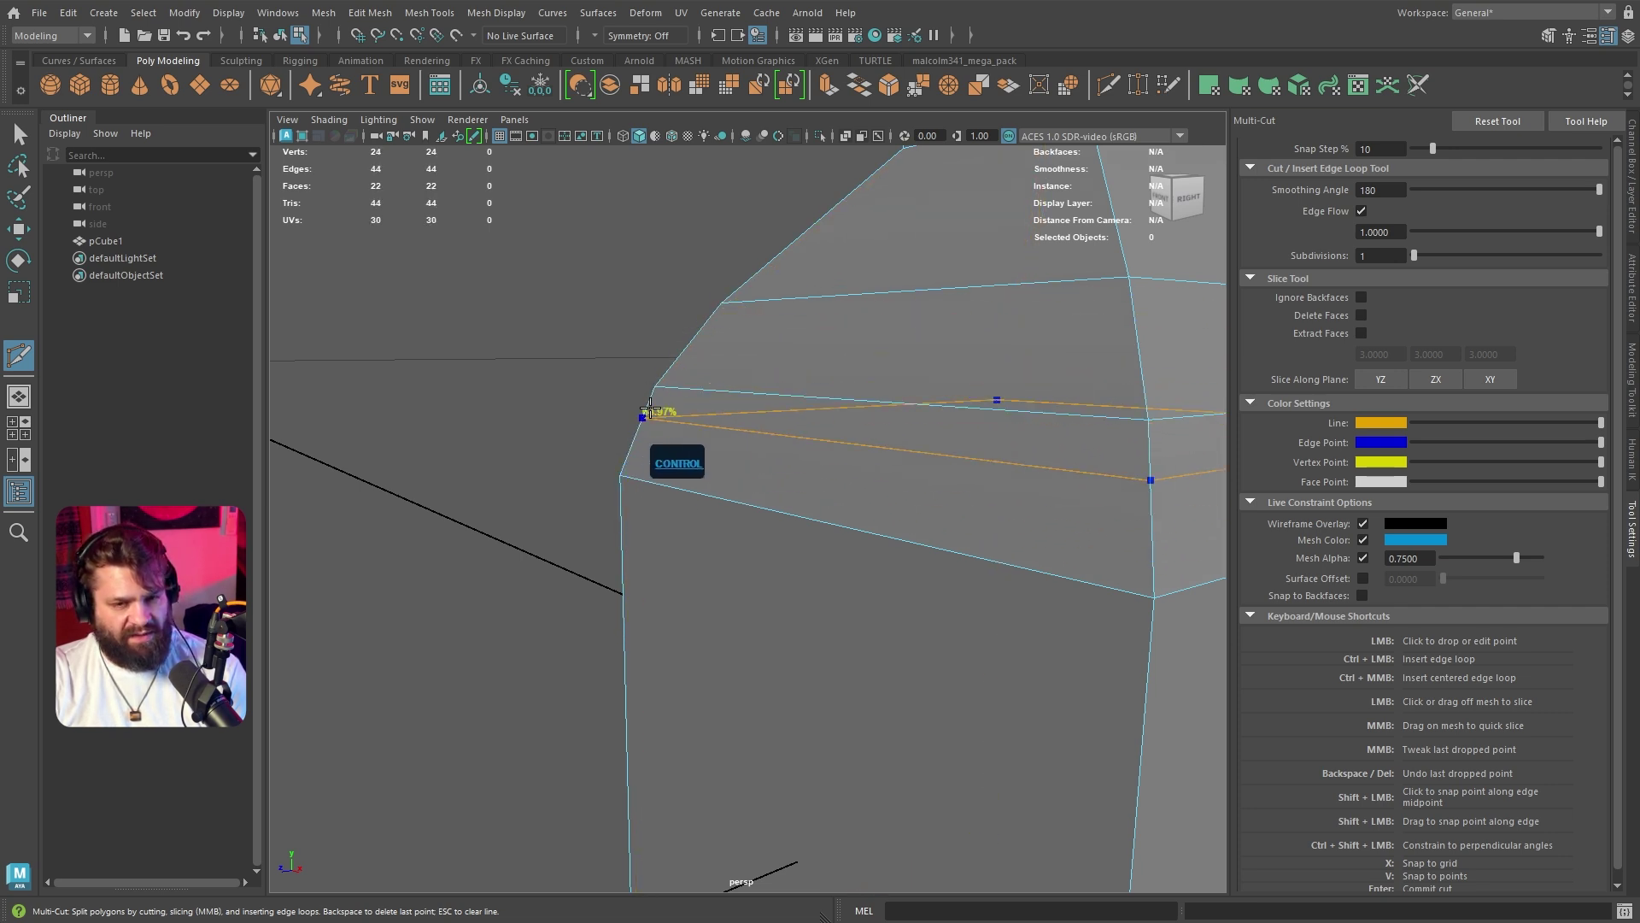
{"action": "left_click_drag", "start_coordinate": [675, 478], "coordinate": [739, 380], "text": "alt"}
{"action": "left_click", "coordinate": [733, 376], "text": "ctrl"}
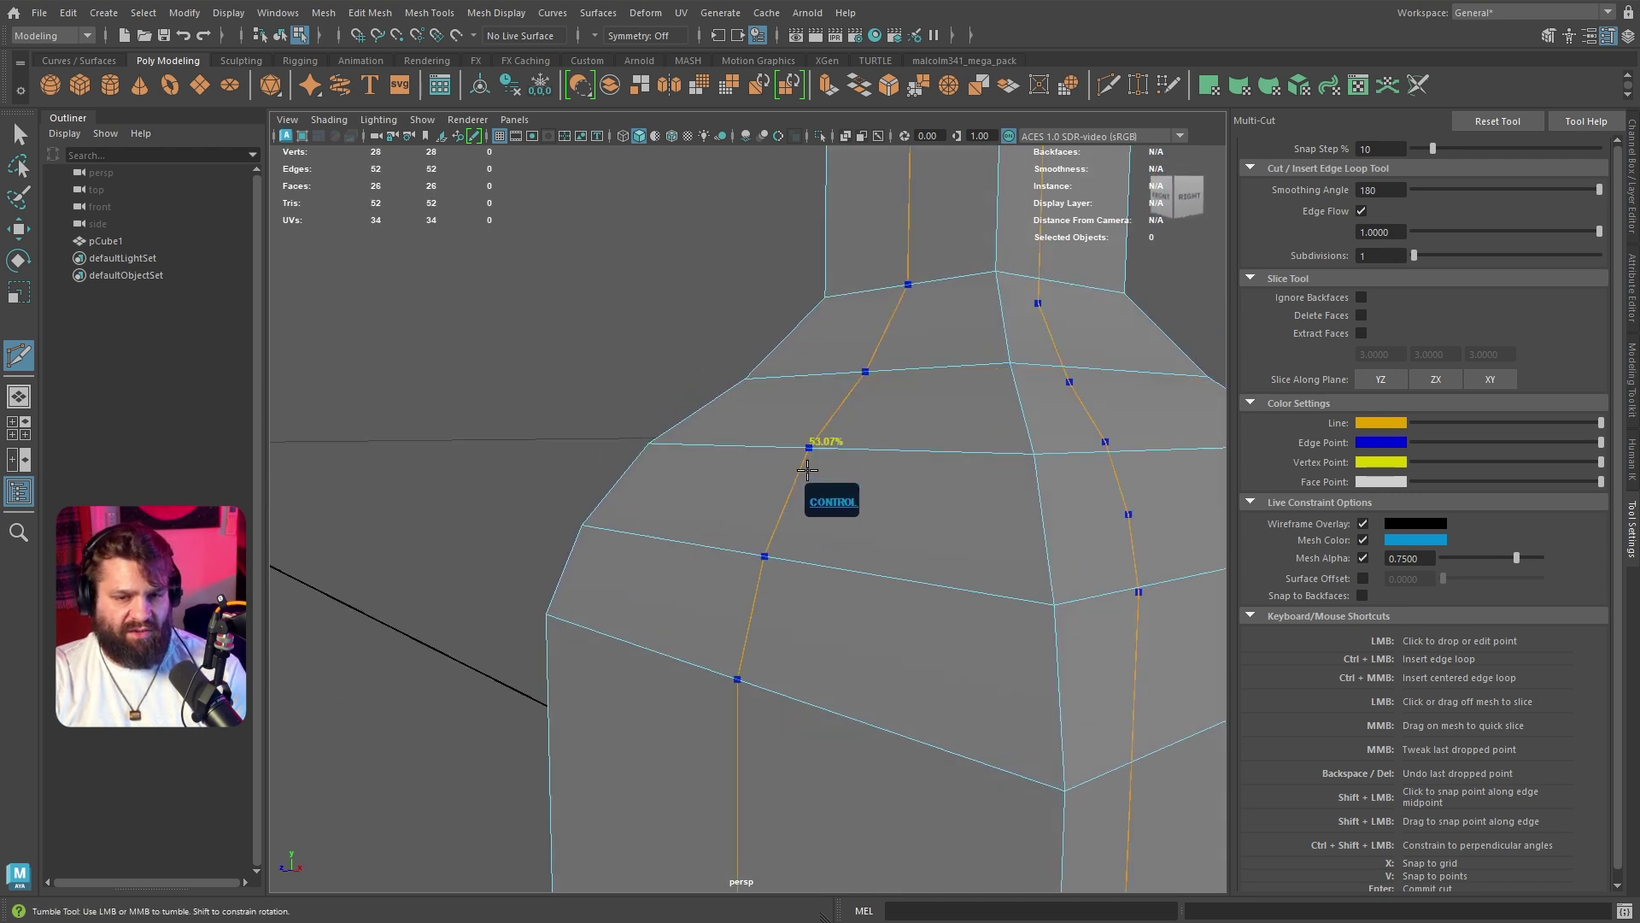